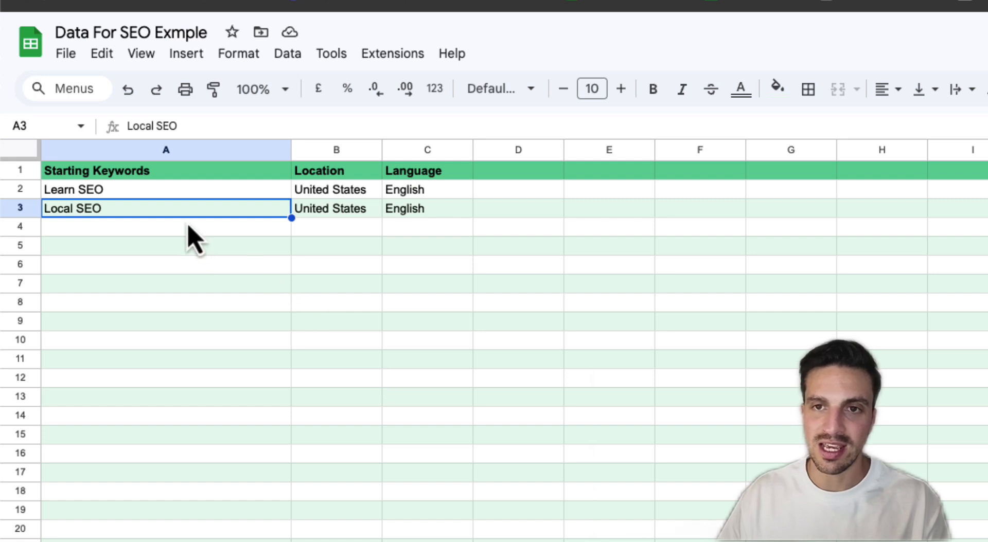
Walk through the Learn SEO suggestions: 8100 and 6600 volume, LOW competition, $32.20 CPC, commercial intent
{"action": "left_click", "coordinate": [188, 198]}
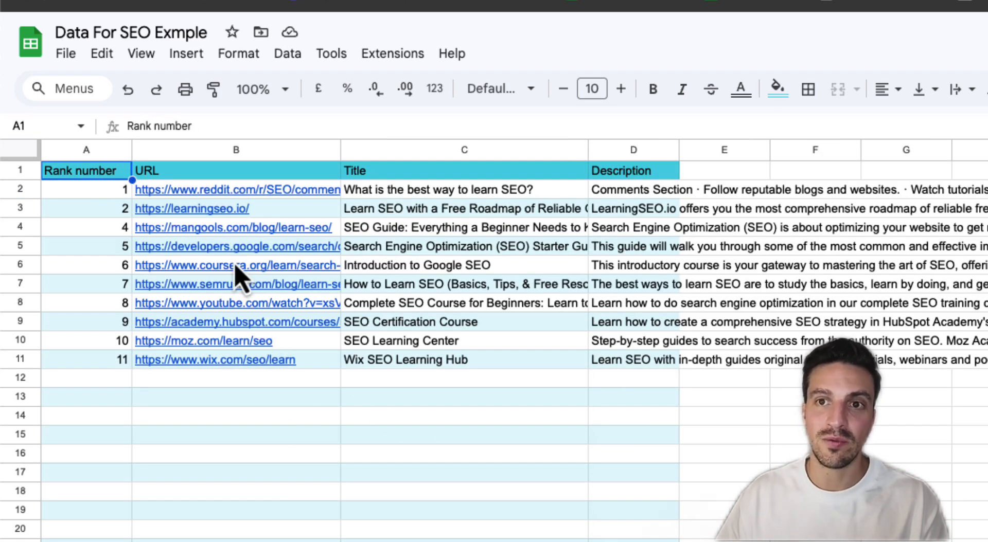
{"action": "mouse_move", "coordinate": [235, 266]}
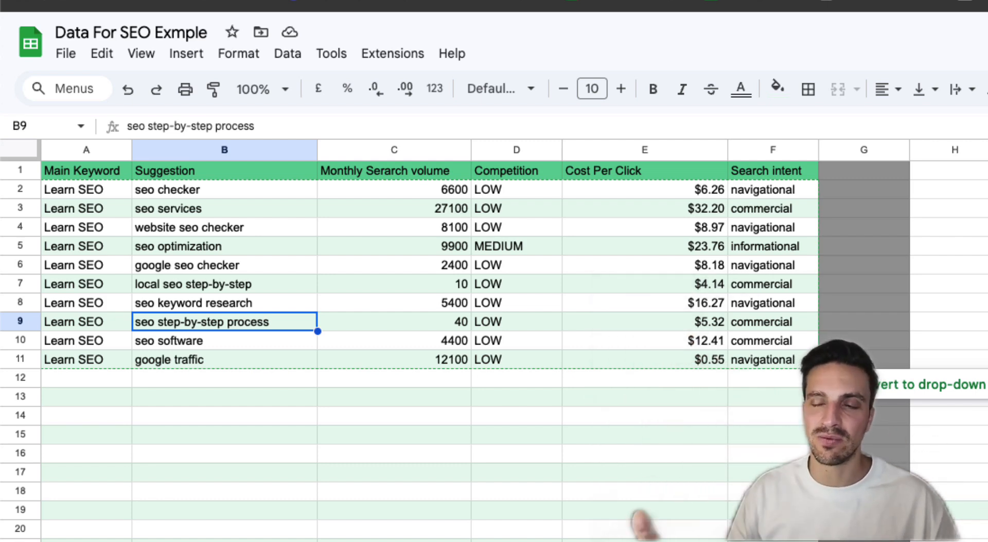
{"action": "left_click", "coordinate": [367, 227]}
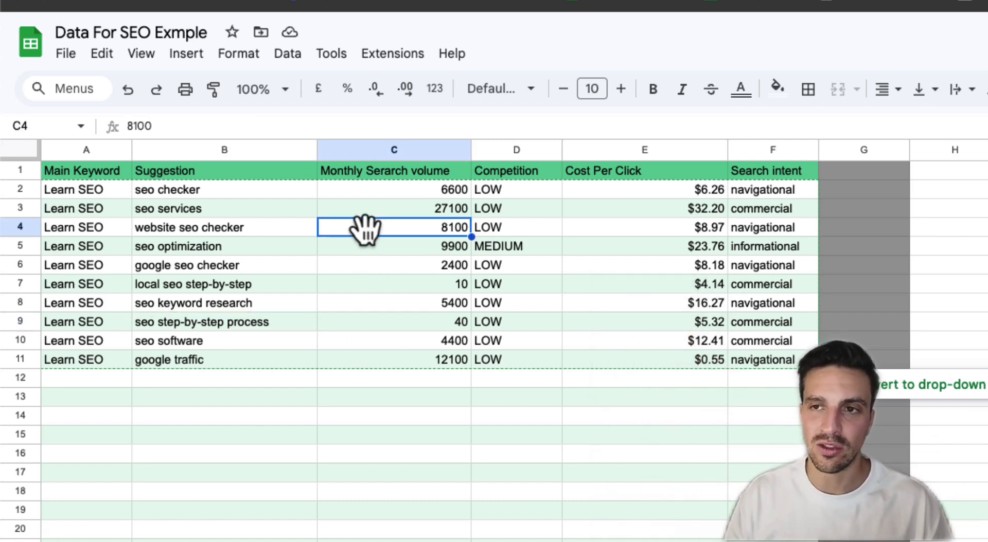
{"action": "left_click", "coordinate": [363, 196]}
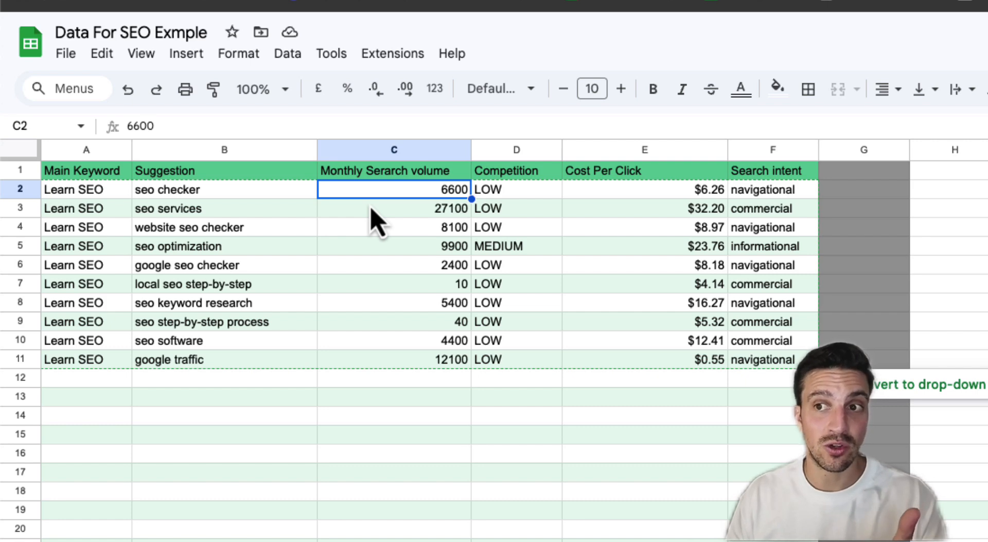
{"action": "left_click", "coordinate": [498, 214]}
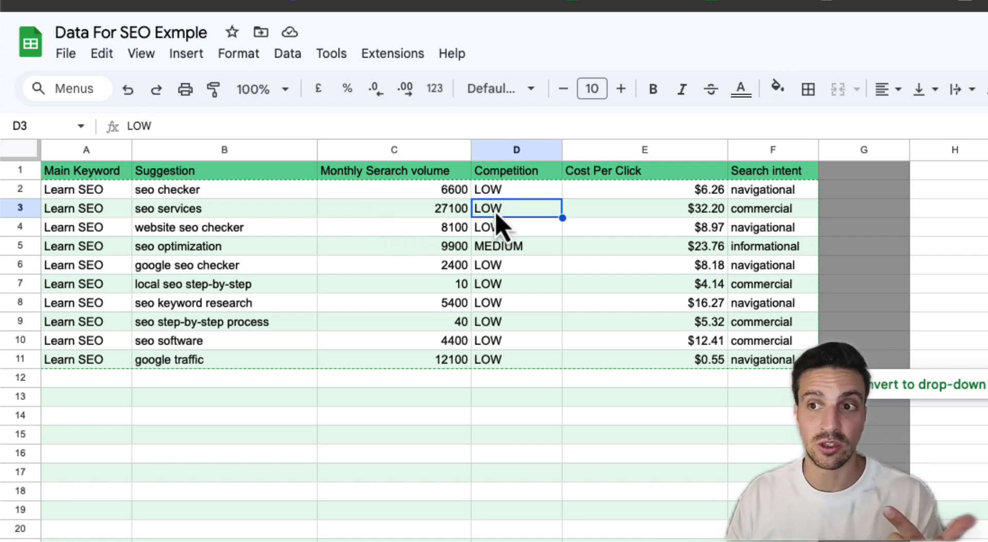
{"action": "left_click", "coordinate": [719, 212]}
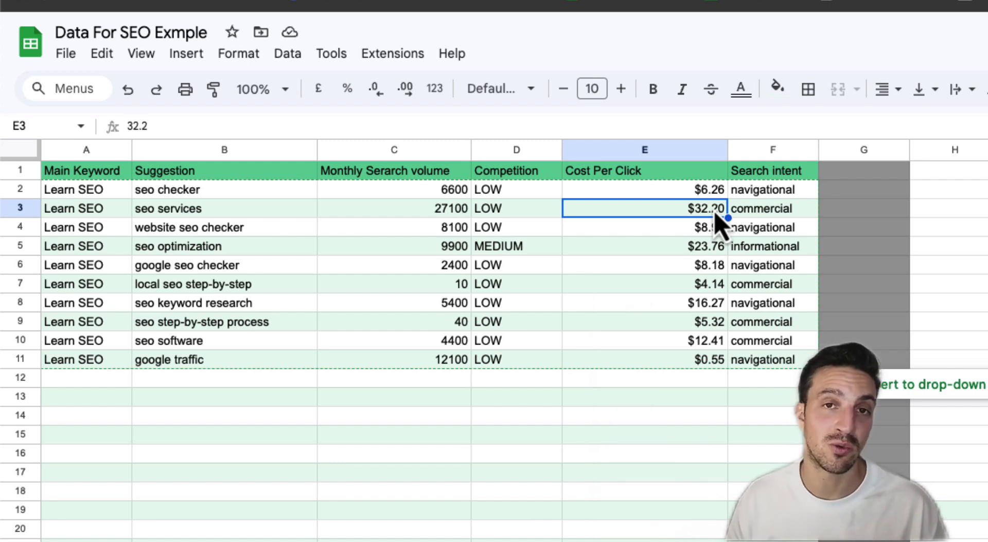
{"action": "left_click", "coordinate": [784, 213]}
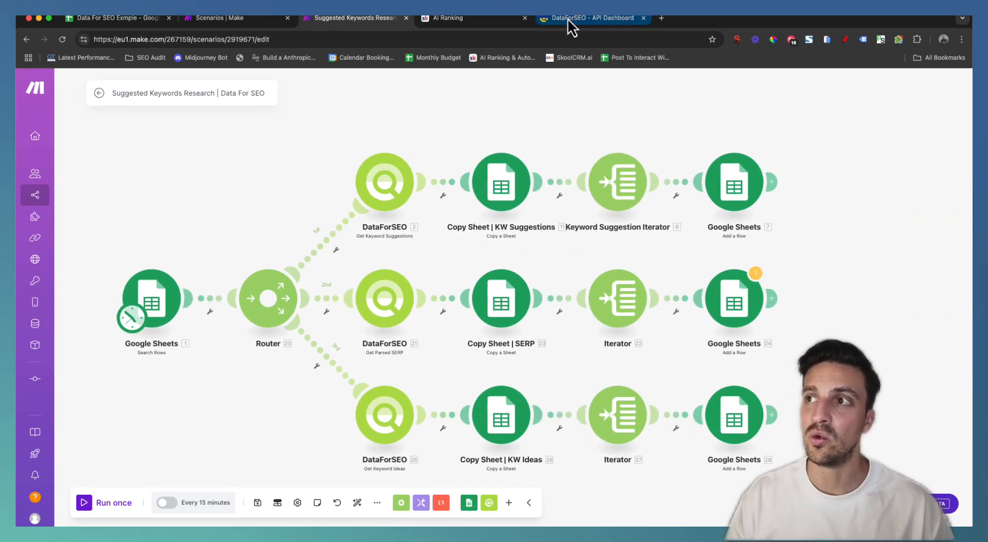
Bring up the DataForSEO API dashboard with its account balance
{"action": "left_click", "coordinate": [567, 18]}
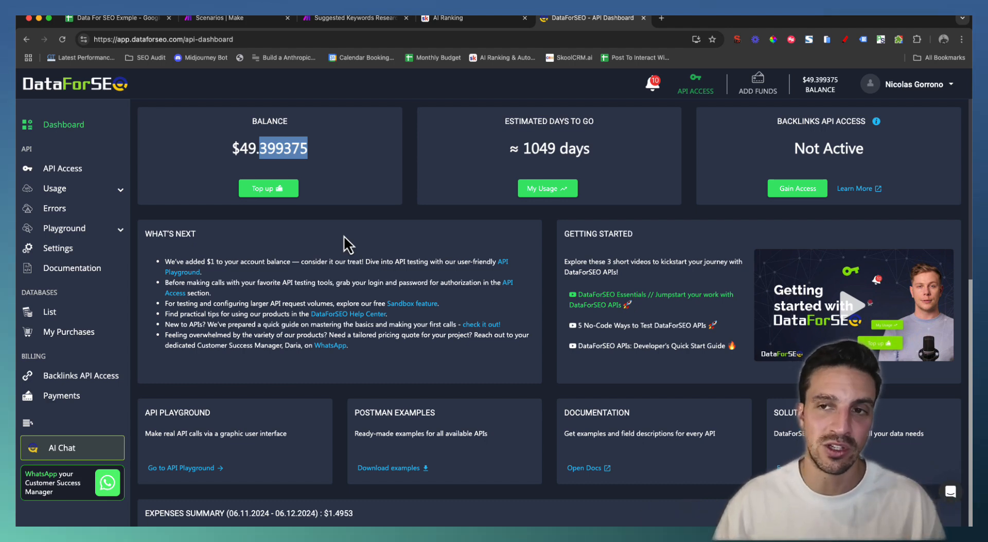
Deselect the balance figure and switch to the AI Ranking Skool community page
{"action": "left_click", "coordinate": [367, 221]}
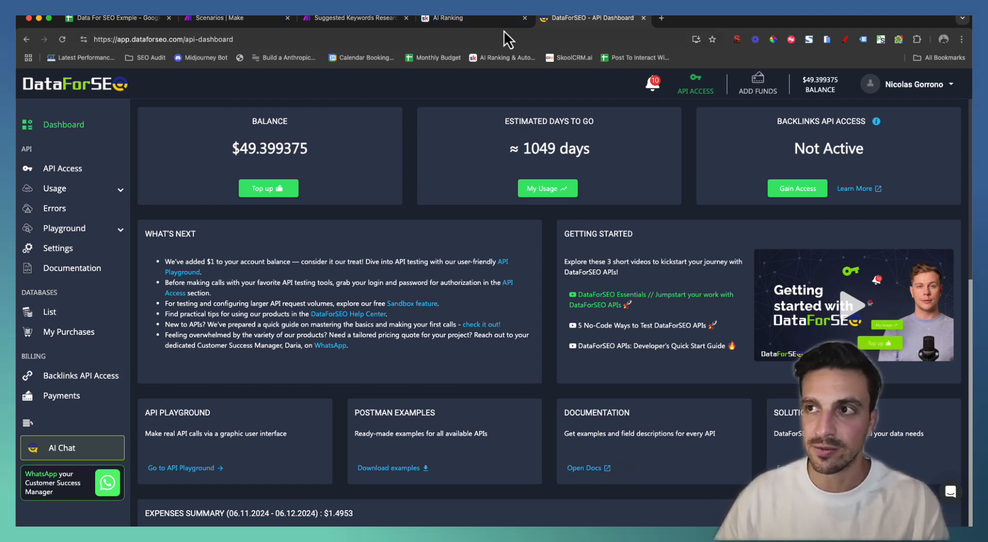
{"action": "left_click", "coordinate": [496, 19]}
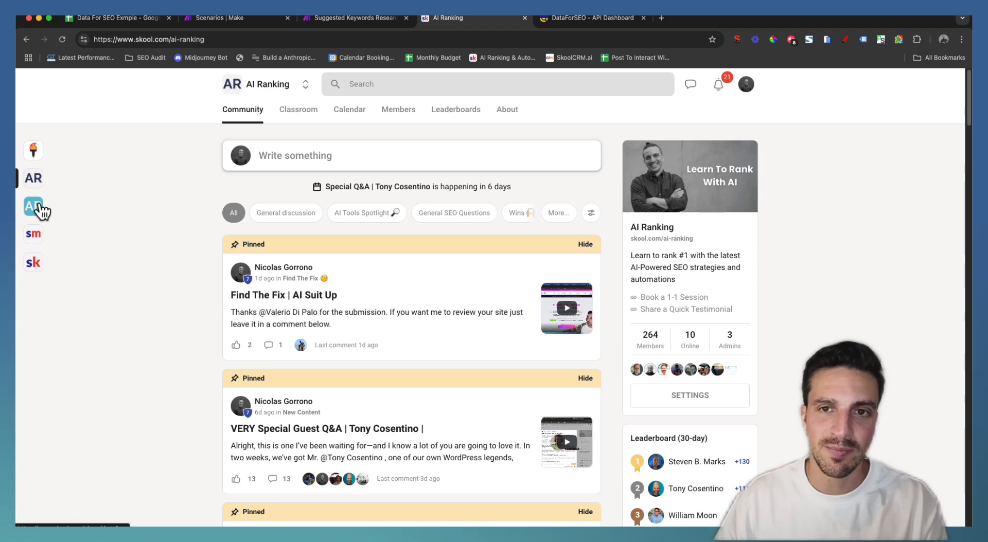
Show the AI Ranking (FREE) community, return to AI Ranking, then go back to the keyword sheet
{"action": "left_click", "coordinate": [34, 206]}
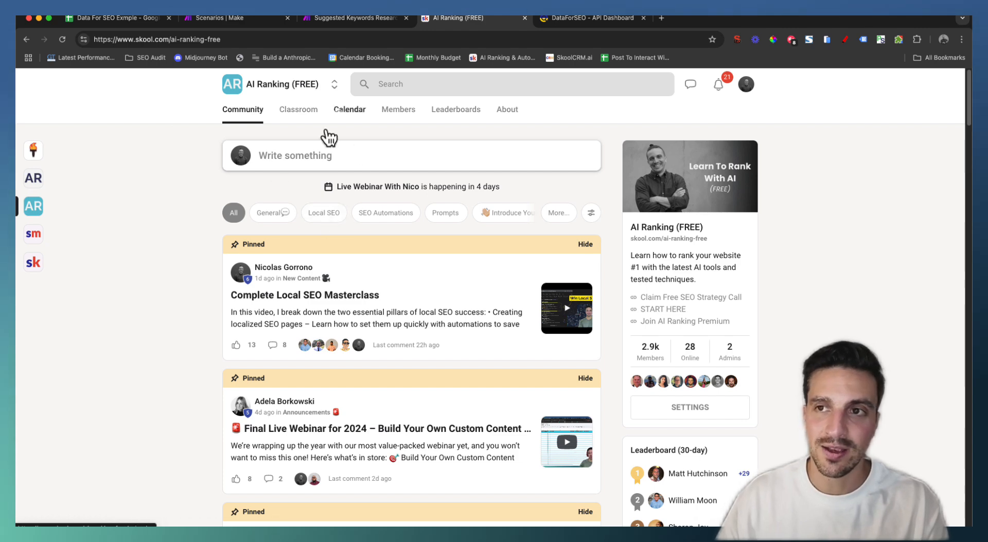
{"action": "left_click", "coordinate": [36, 180]}
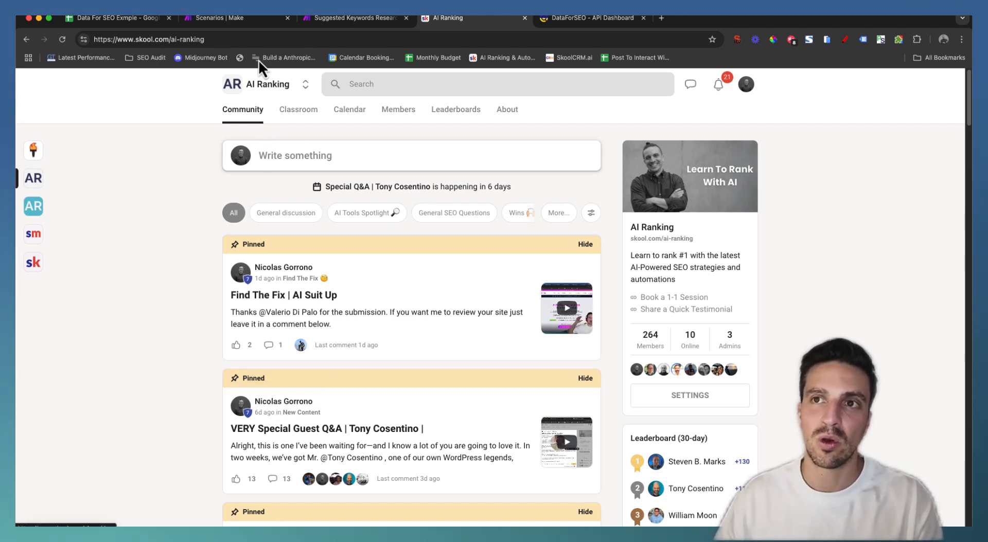
{"action": "left_click", "coordinate": [363, 18]}
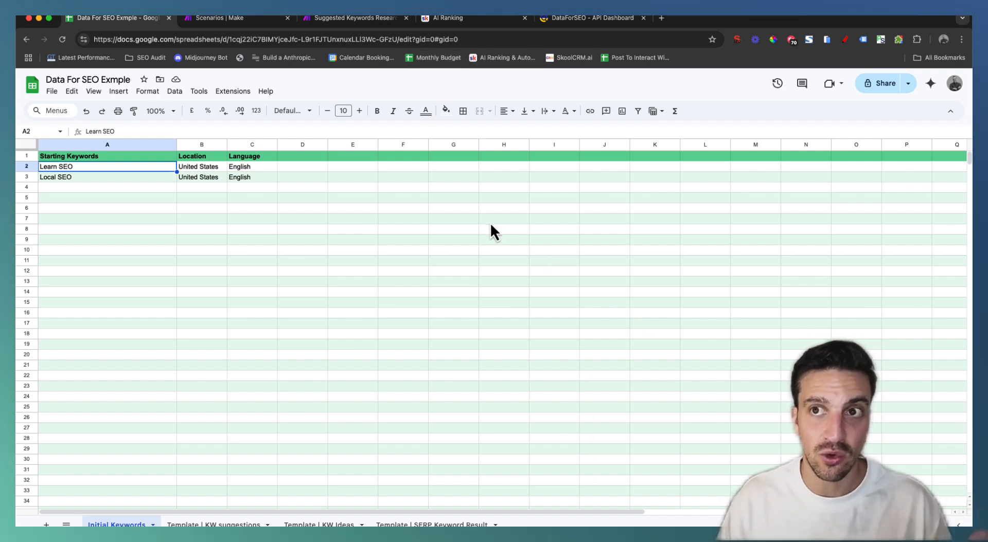
Show the Make scenarios list and the Suggested Keywords Research scenario, then the DataForSEO dashboard
{"action": "left_click", "coordinate": [228, 20]}
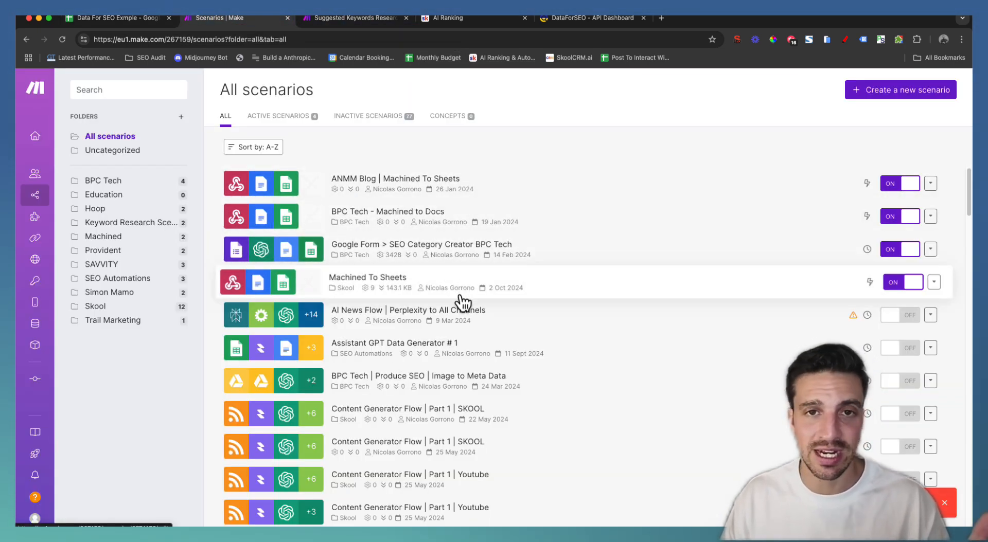
{"action": "left_click", "coordinate": [347, 21]}
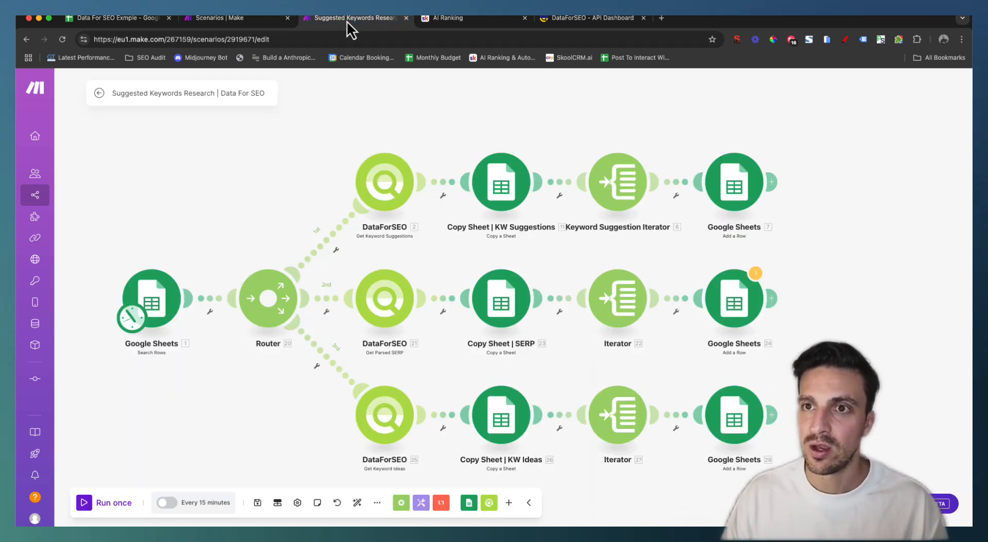
{"action": "left_click", "coordinate": [569, 18]}
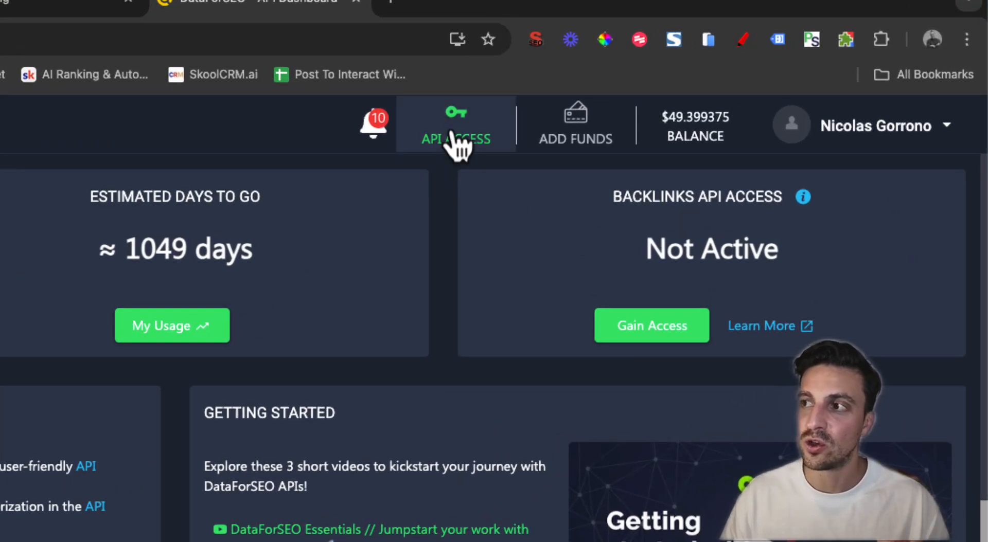
Display the DataForSEO API login and password, then return to the Data For SEO Exmple spreadsheet
{"action": "left_click", "coordinate": [641, 99]}
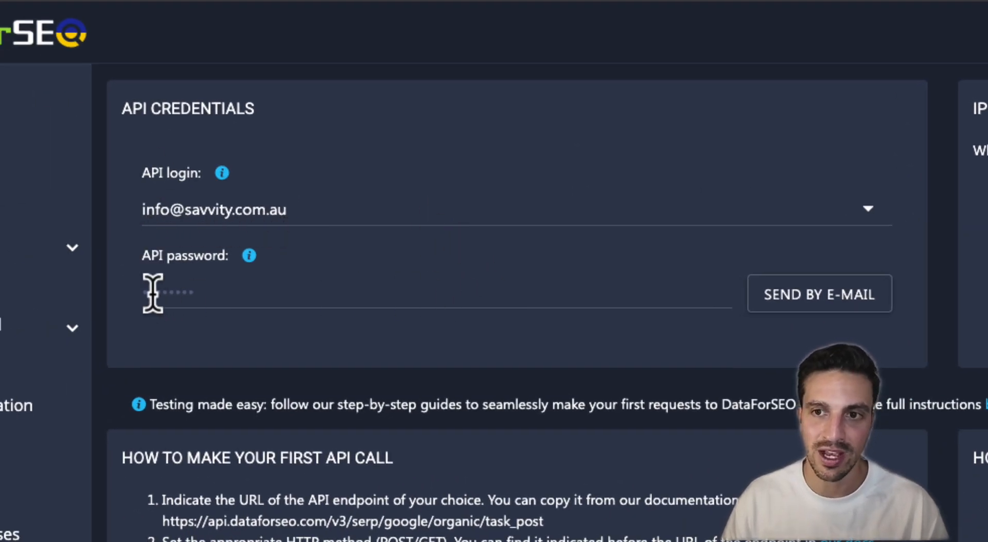
{"action": "left_click_drag", "start_coordinate": [141, 291], "coordinate": [206, 288]}
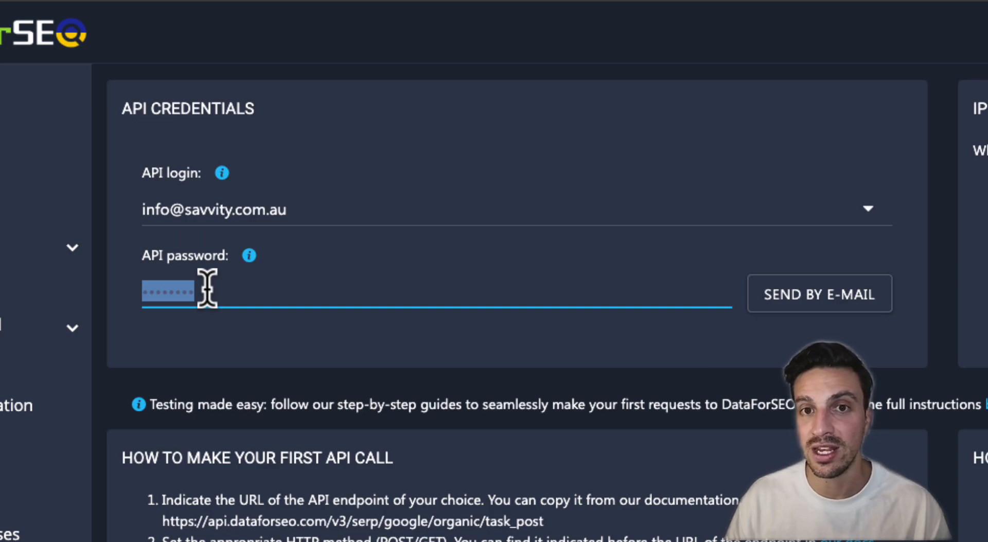
{"action": "left_click", "coordinate": [226, 287]}
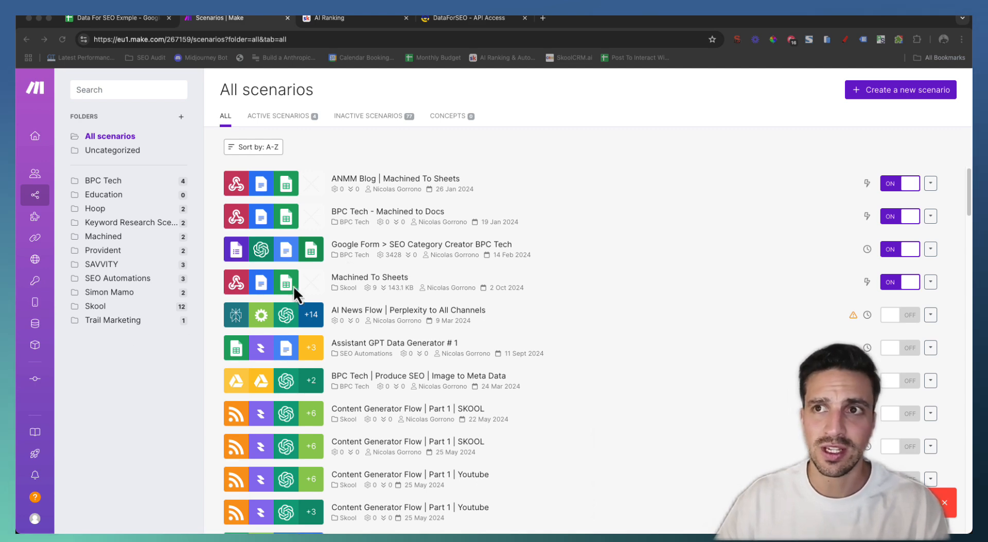
{"action": "left_click", "coordinate": [102, 18]}
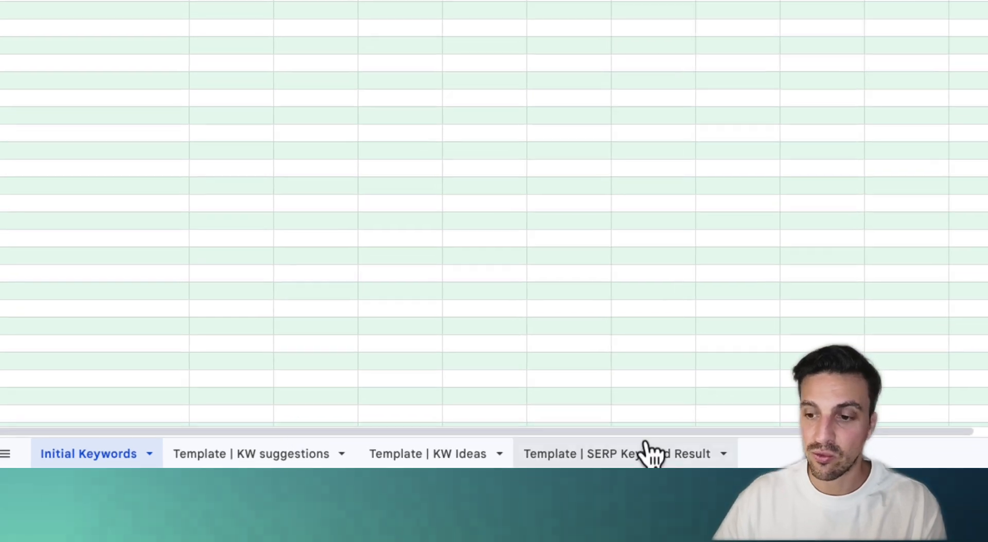
Look at the KW suggestions, KW Ideas and SERP Keyword Result template sheets, then return to Initial Keywords
{"action": "left_click", "coordinate": [216, 455]}
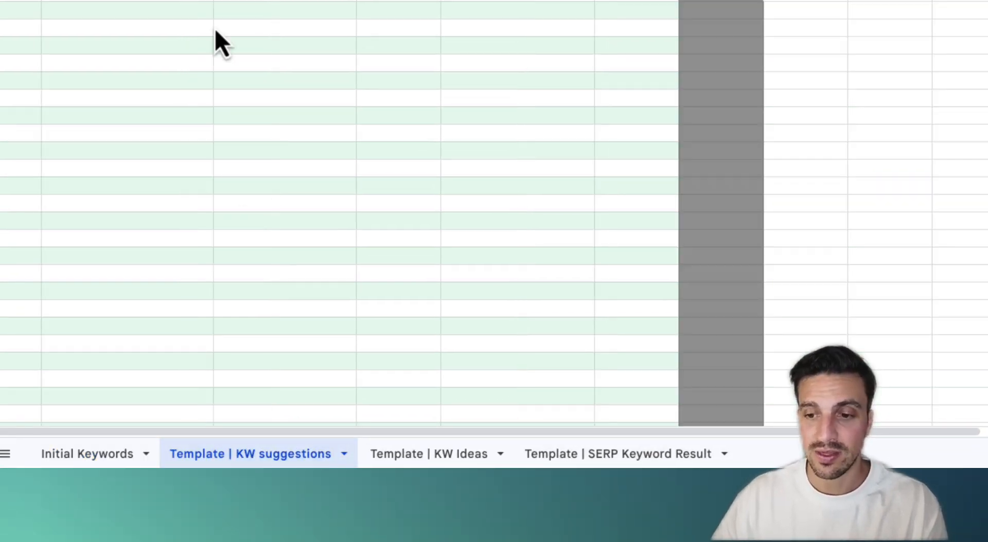
{"action": "left_click", "coordinate": [423, 459]}
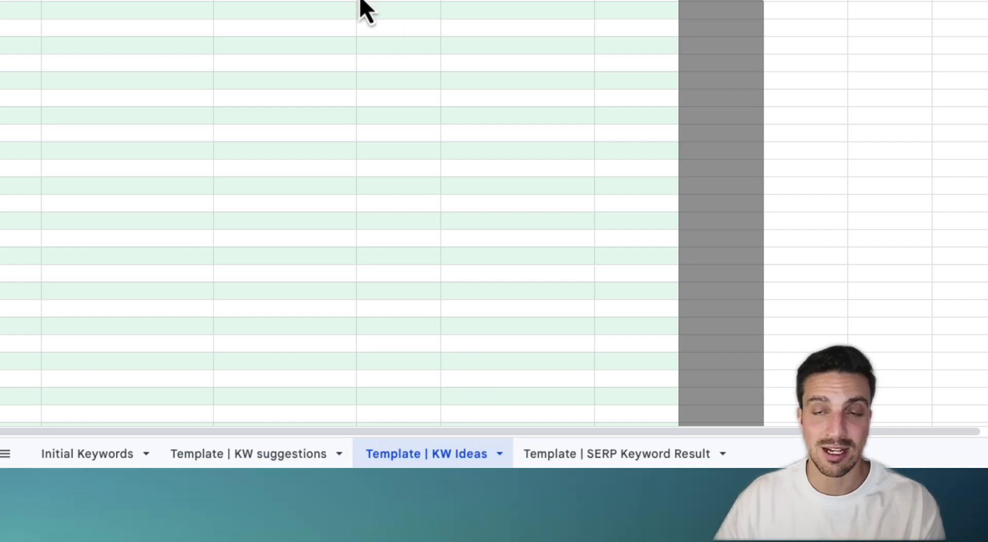
{"action": "left_click", "coordinate": [652, 459]}
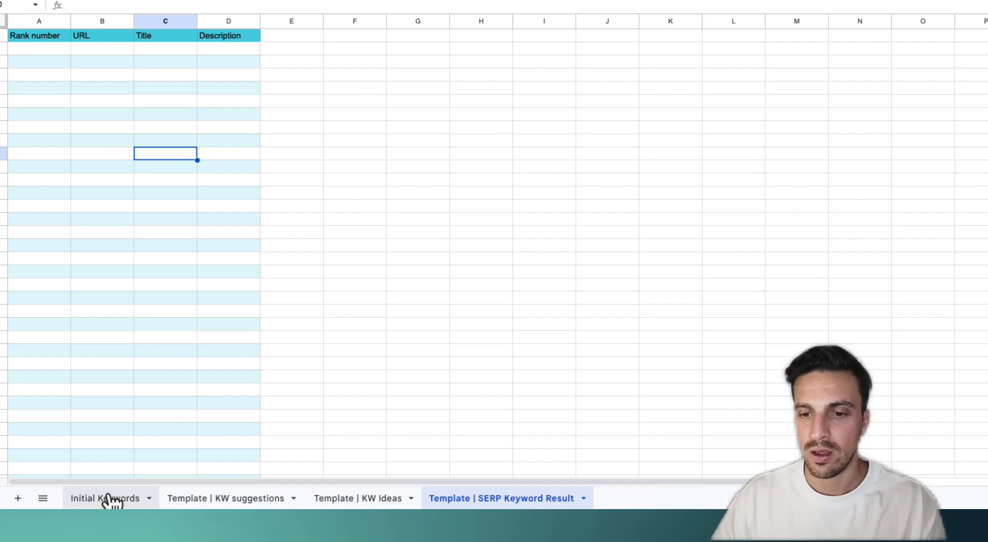
{"action": "left_click", "coordinate": [108, 498]}
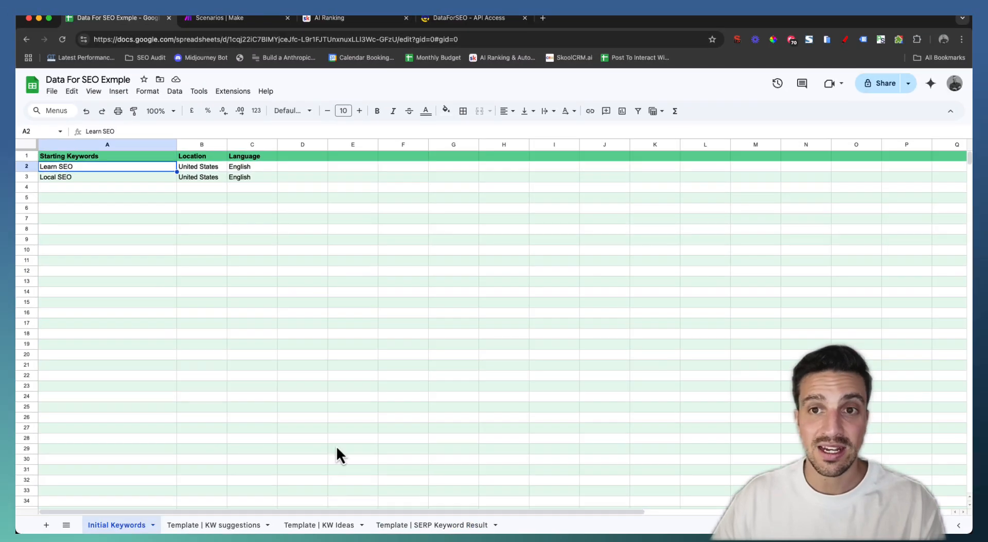
{"action": "left_click", "coordinate": [154, 271]}
Replace the starting keywords with a single Learn SEO row, location United States, language English
{"action": "left_click_drag", "start_coordinate": [131, 169], "coordinate": [259, 187]}
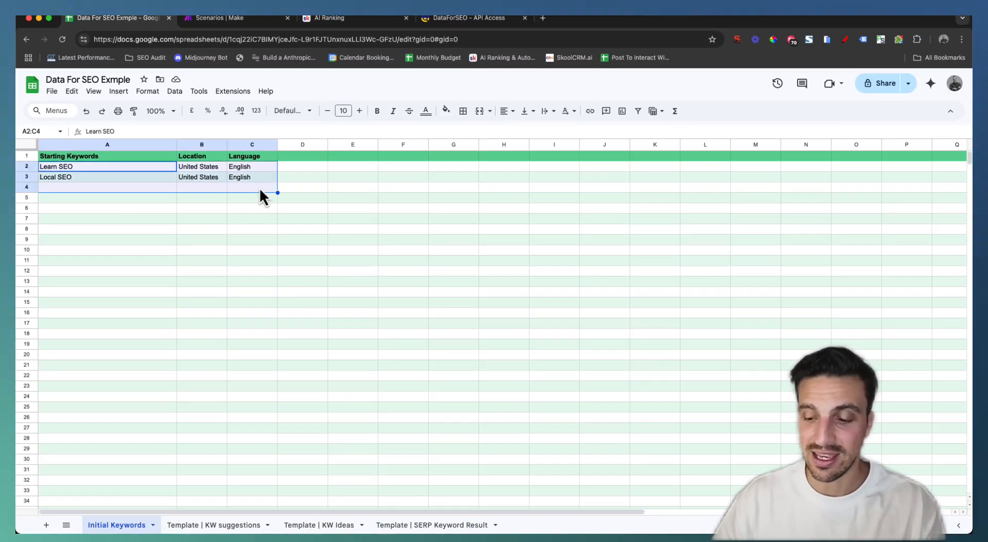
{"action": "key", "text": "Delete"}
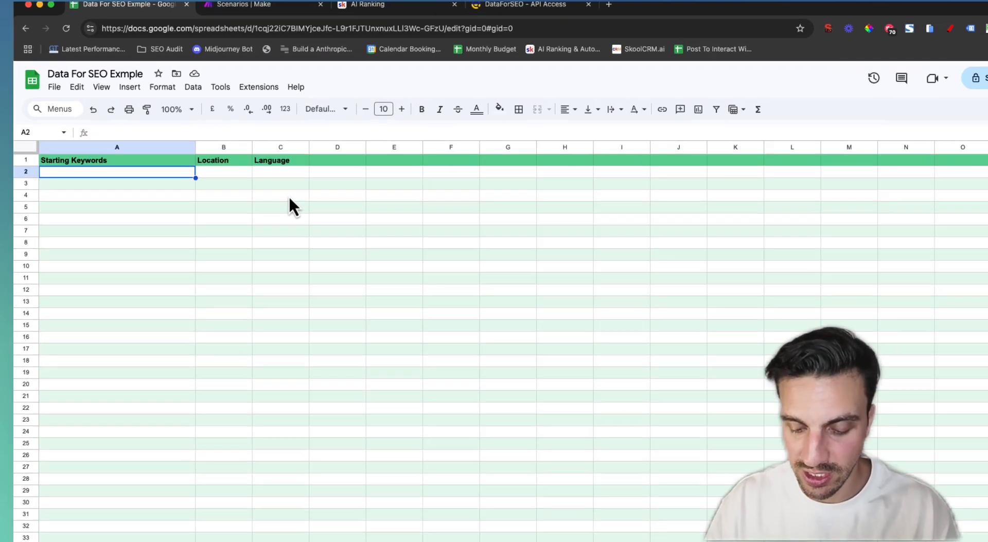
{"action": "type", "text": "Learn S"}
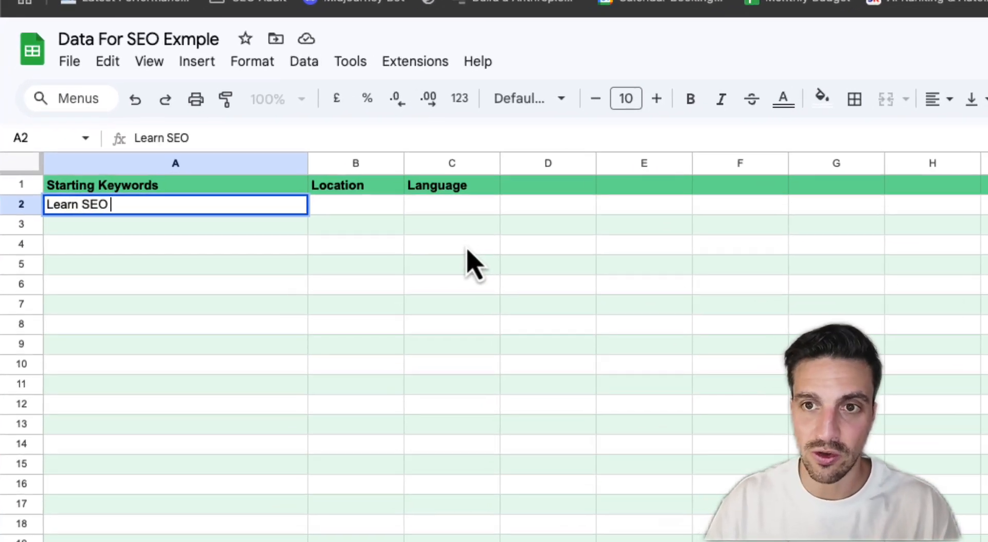
{"action": "type", "text": "EO"}
{"action": "key", "text": "Return"}
{"action": "key", "text": "Up"}
{"action": "key", "text": "Right"}
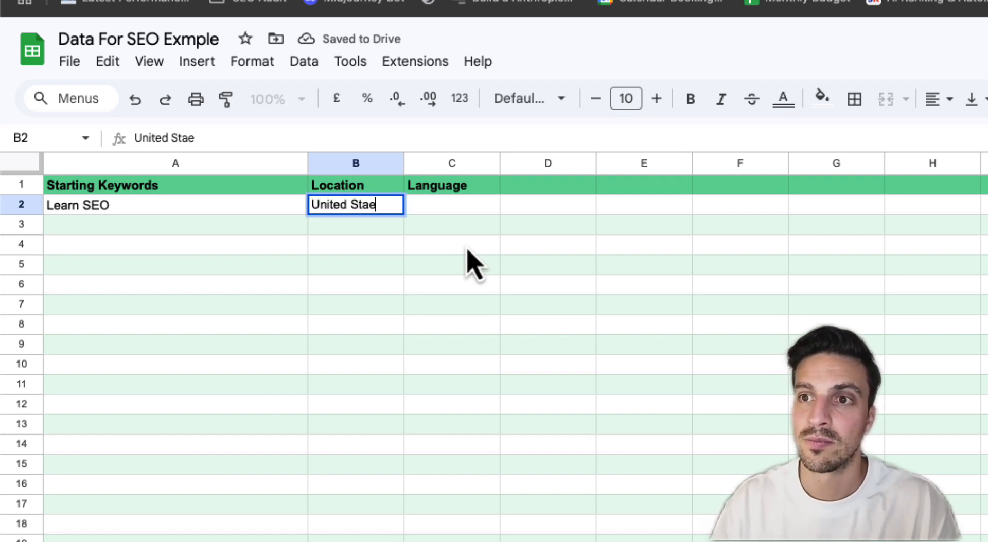
{"action": "key", "text": "Tab"}
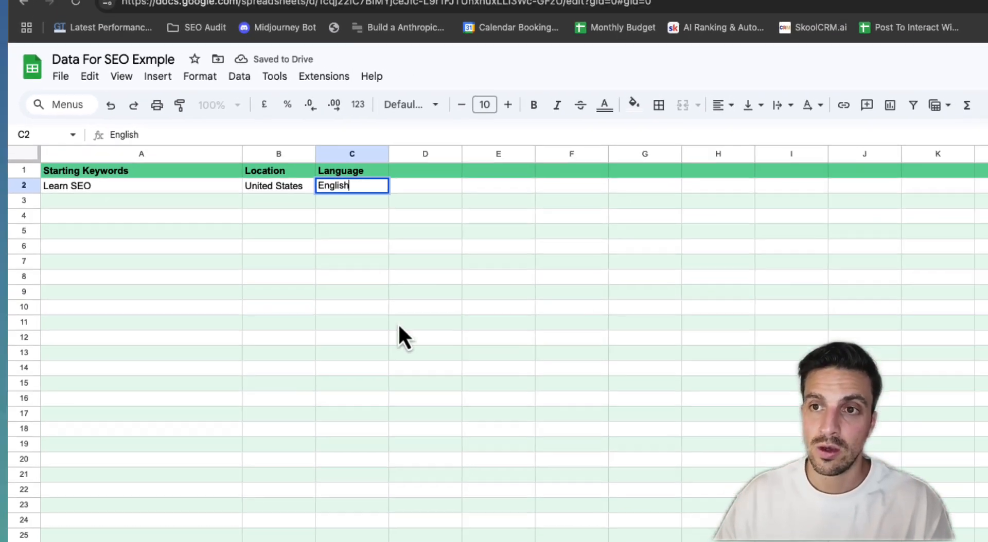
{"action": "left_click", "coordinate": [518, 384]}
Point out the Learn SEO, United States and English values in row 2
{"action": "left_click", "coordinate": [214, 170]}
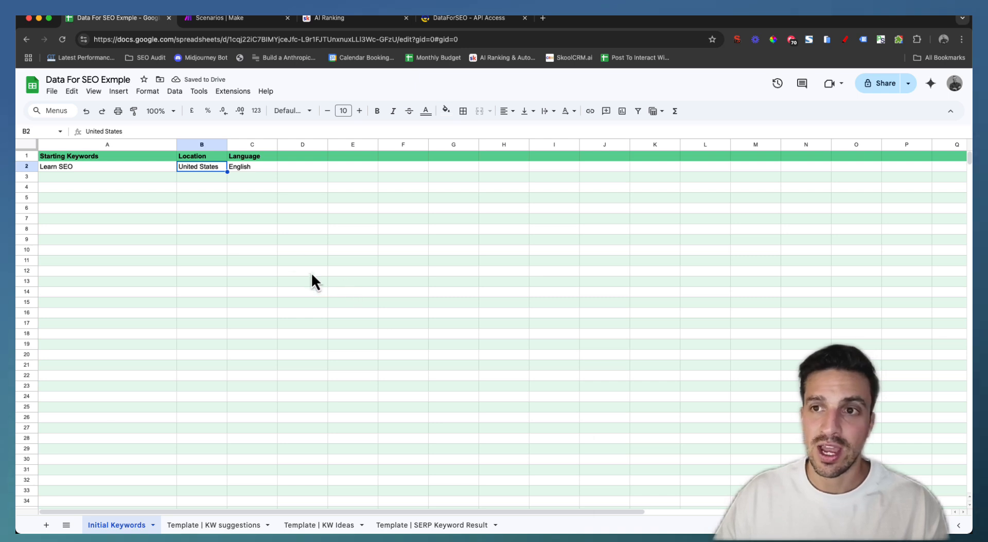
{"action": "left_click", "coordinate": [252, 169]}
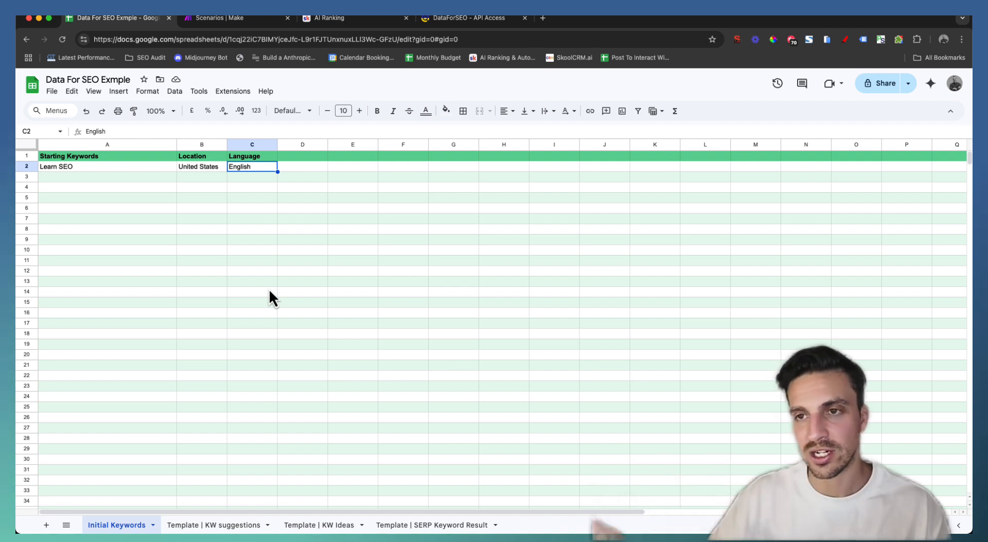
{"action": "left_click", "coordinate": [234, 229]}
{"action": "left_click", "coordinate": [101, 169]}
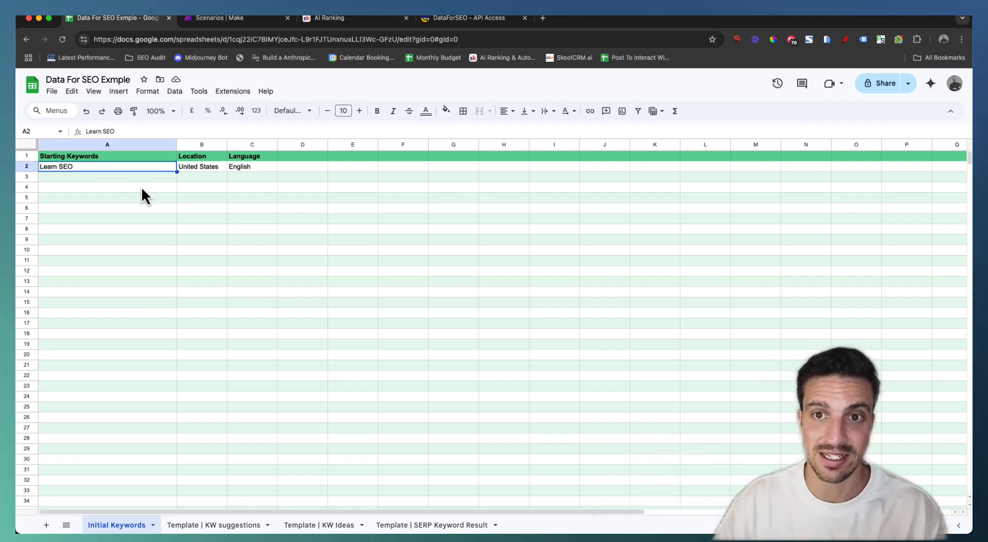
{"action": "left_click", "coordinate": [203, 167]}
{"action": "left_click", "coordinate": [242, 170]}
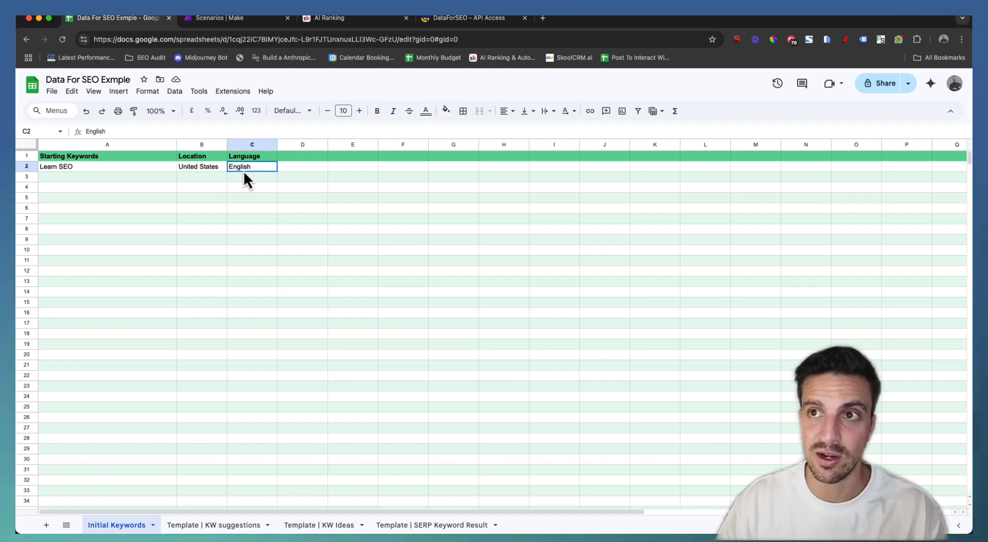
Create a new scenario starting with a Google Sheets Search Rows module
{"action": "left_click", "coordinate": [218, 23]}
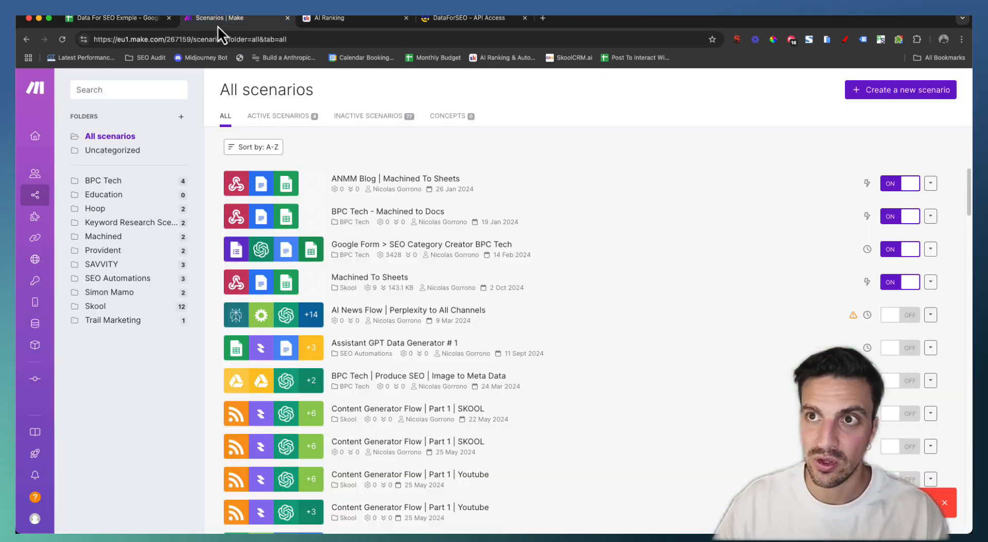
{"action": "left_click", "coordinate": [879, 103]}
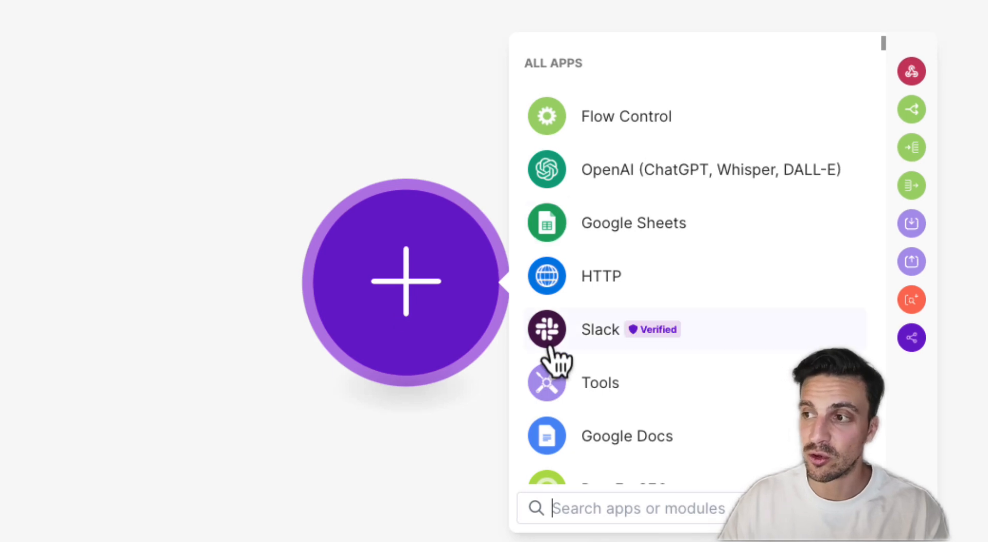
{"action": "left_click", "coordinate": [602, 236]}
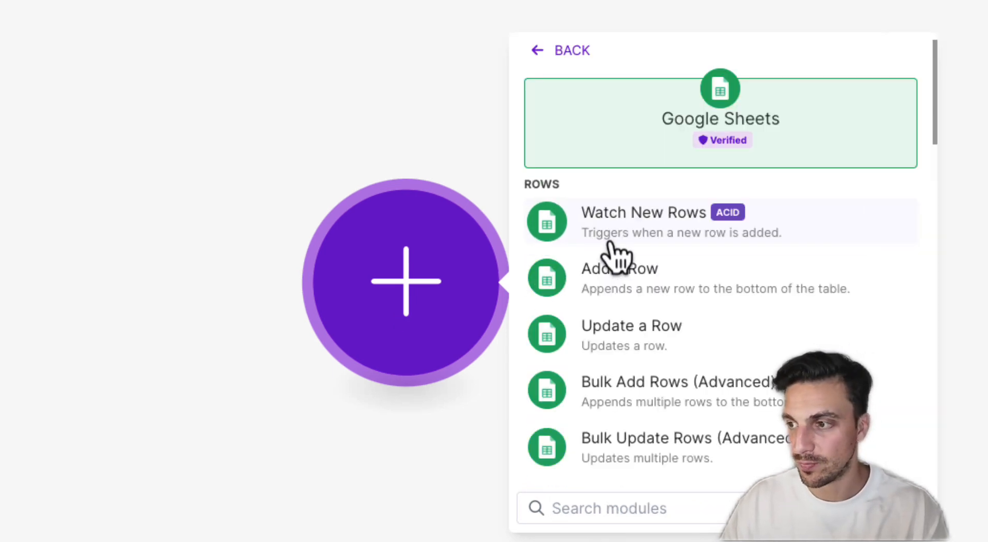
{"action": "type", "text": "sea"}
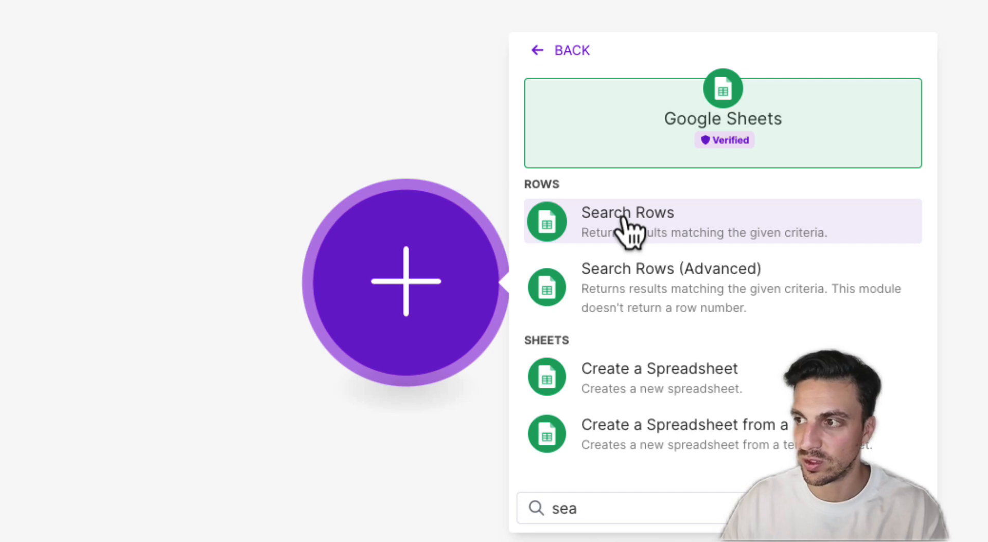
{"action": "left_click", "coordinate": [623, 221]}
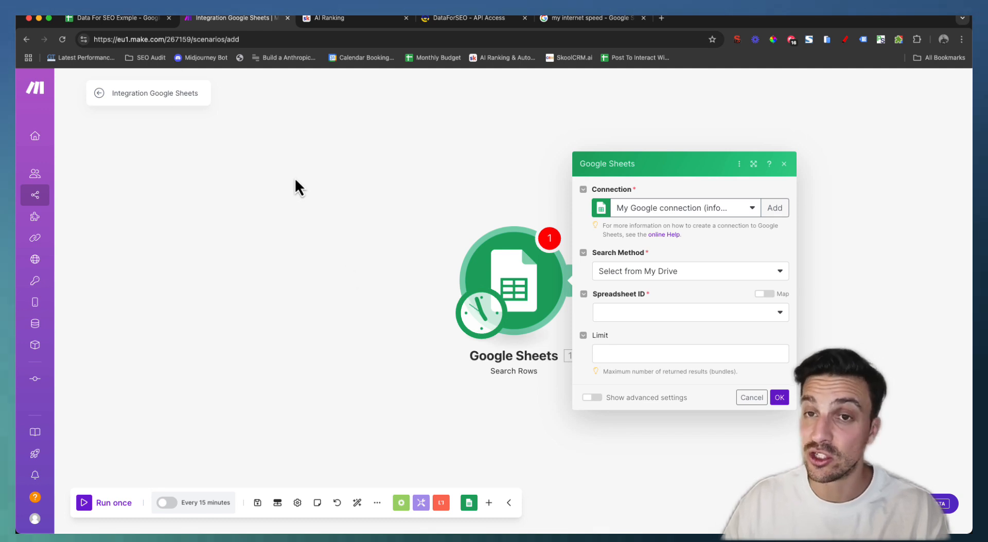
Point the module at the Data For SEO Exmple spreadsheet and its Initial Keywords sheet
{"action": "left_click", "coordinate": [739, 313]}
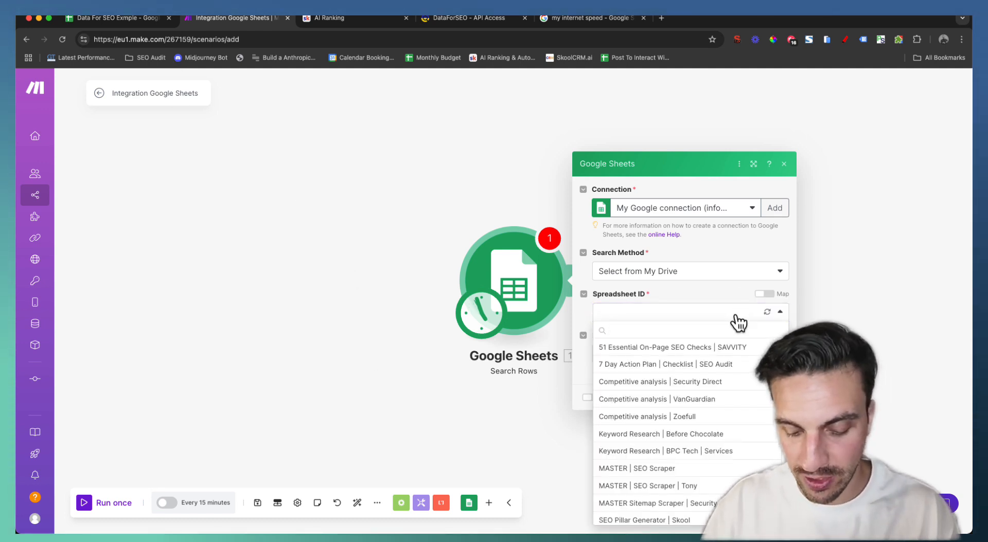
{"action": "type", "text": "Data for seo"}
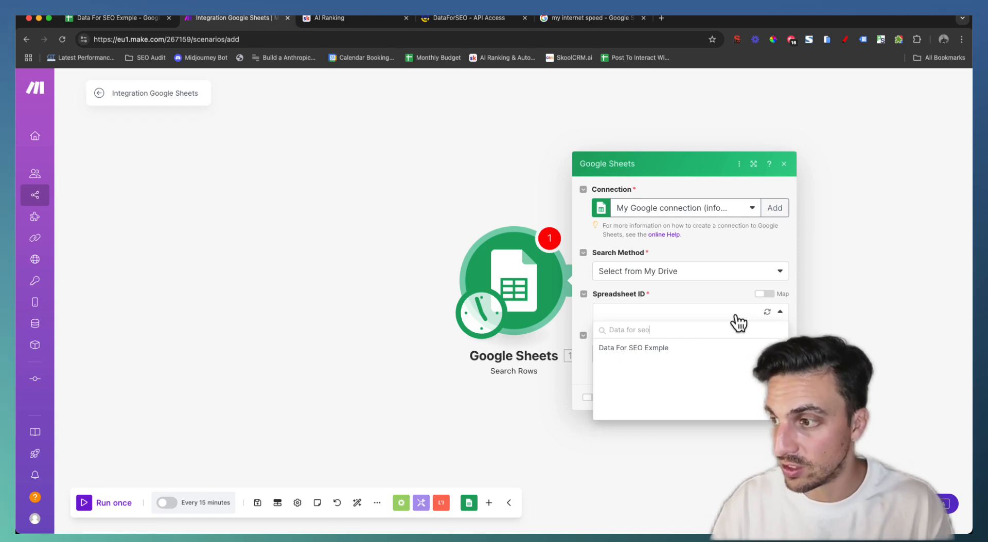
{"action": "left_click", "coordinate": [634, 348]}
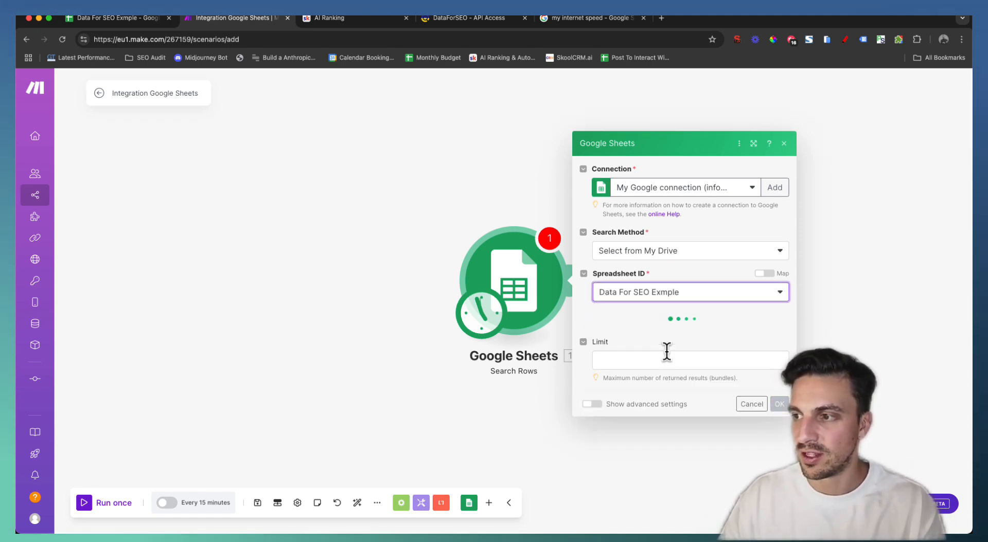
{"action": "left_click_drag", "start_coordinate": [464, 375], "coordinate": [273, 357]}
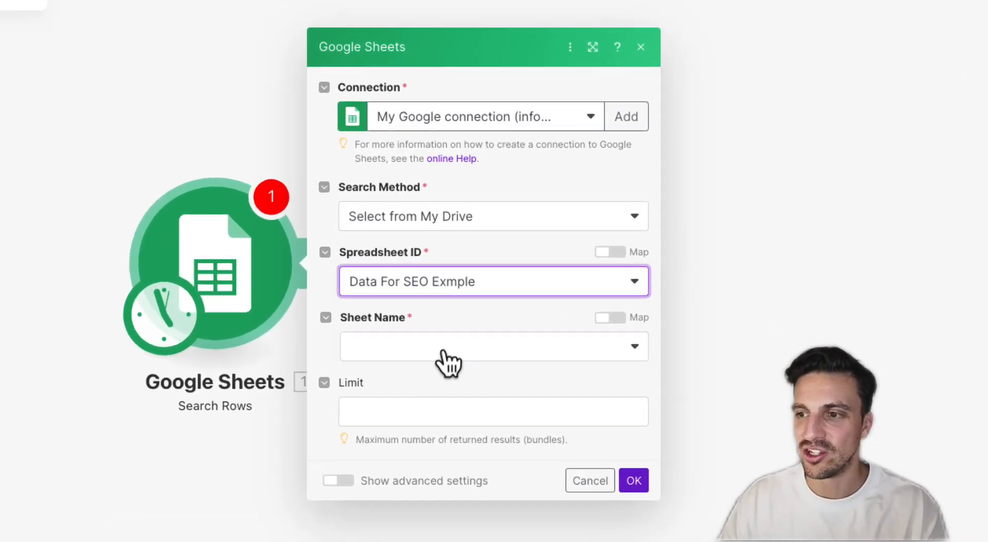
{"action": "left_click", "coordinate": [459, 325]}
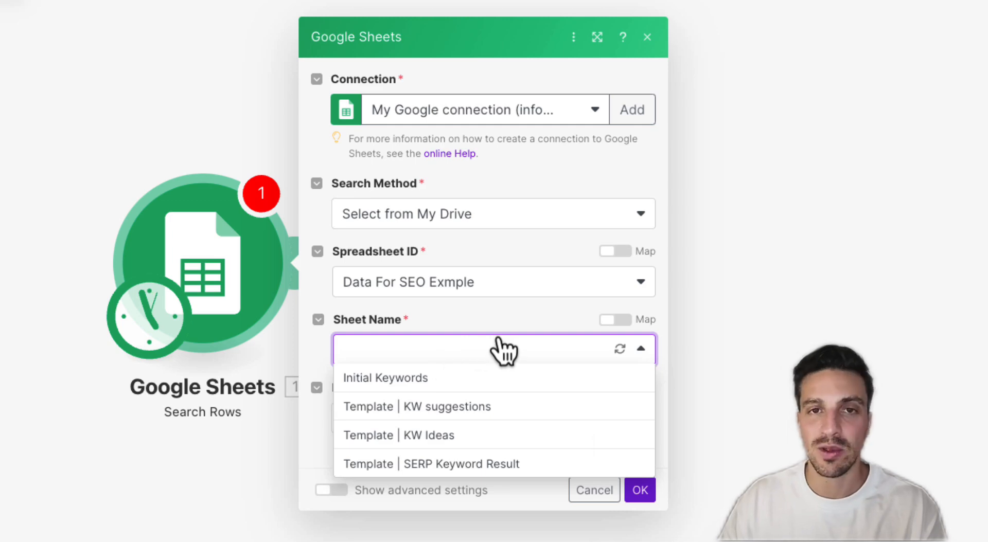
{"action": "left_click", "coordinate": [471, 378]}
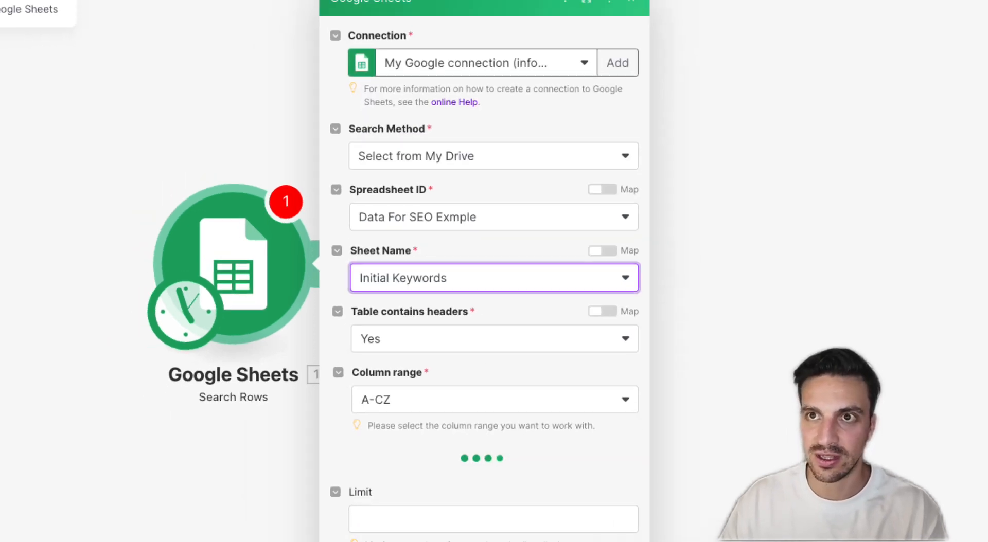
{"action": "left_click", "coordinate": [153, 16]}
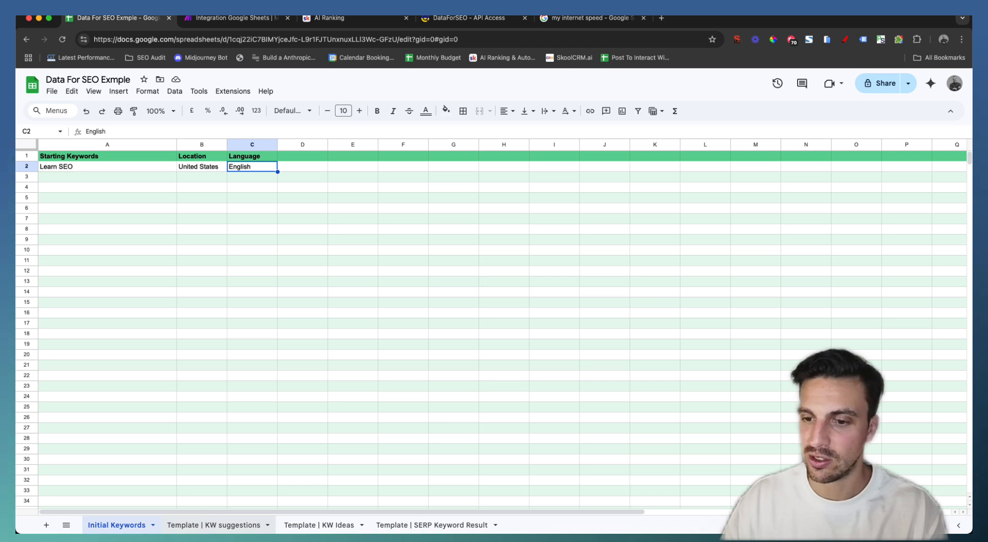
{"action": "left_click", "coordinate": [229, 21]}
{"action": "scroll", "coordinate": [502, 350], "scroll_direction": "down", "scroll_amount": 2}
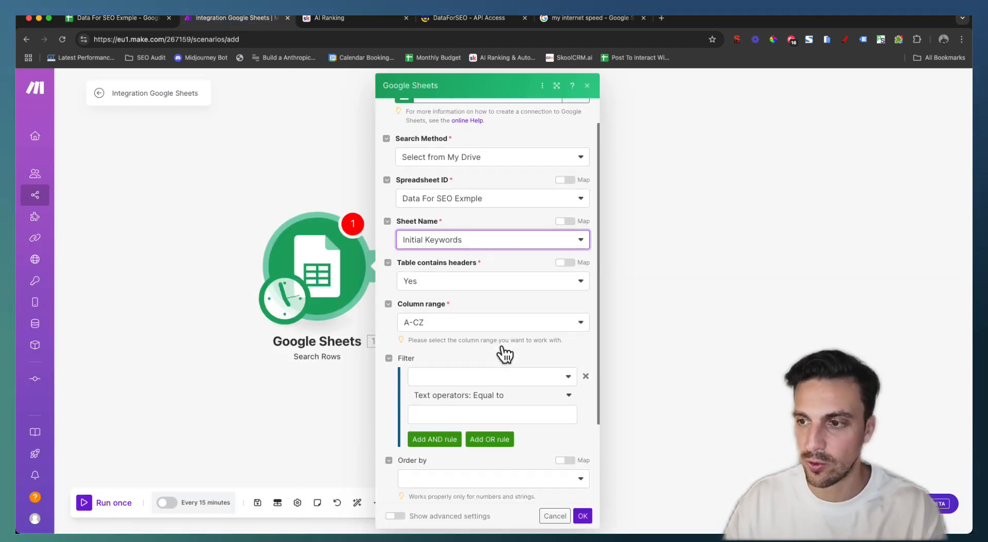
{"action": "scroll", "coordinate": [501, 349], "scroll_direction": "down", "scroll_amount": 3}
Save the Search Rows settings and add a DataForSEO module after it
{"action": "left_click", "coordinate": [583, 516]}
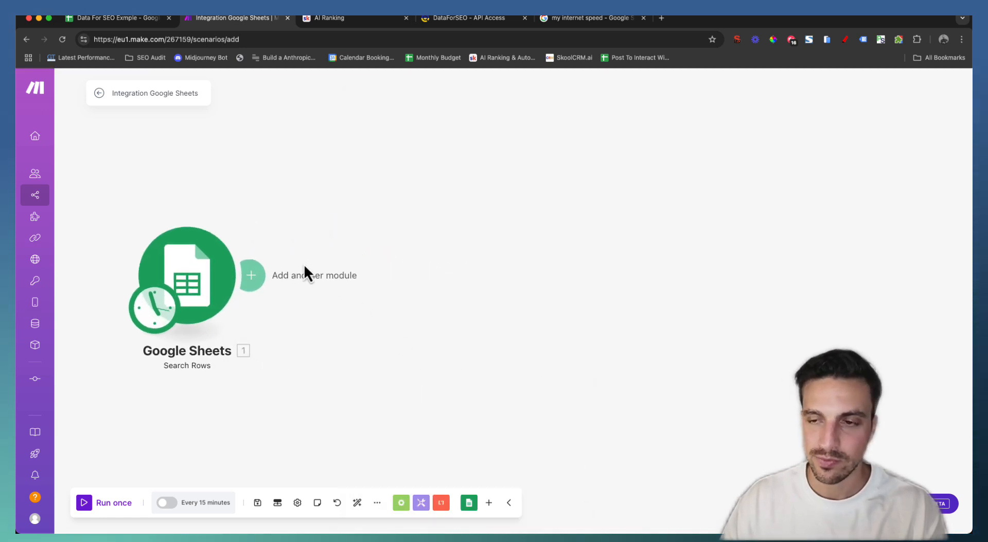
{"action": "left_click", "coordinate": [263, 279]}
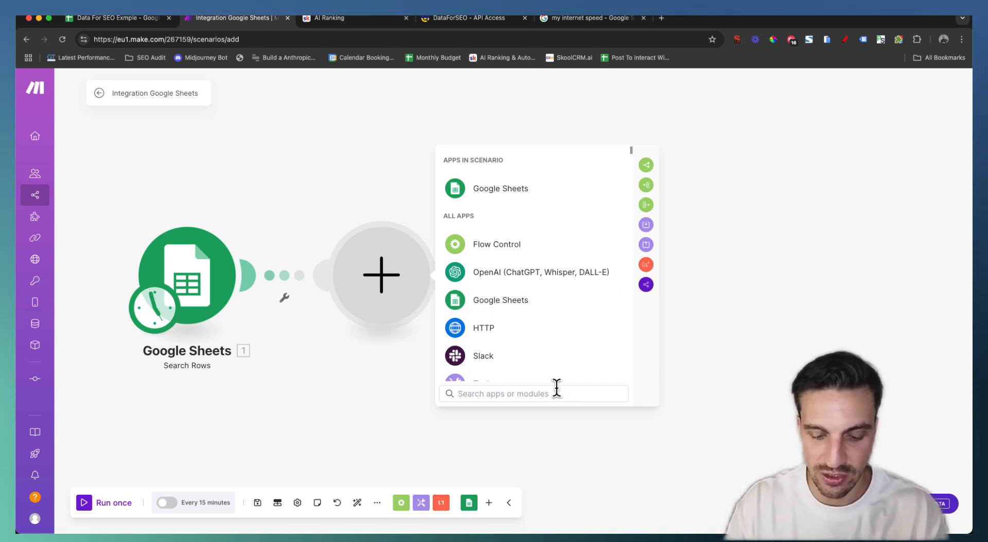
{"action": "type", "text": "data for"}
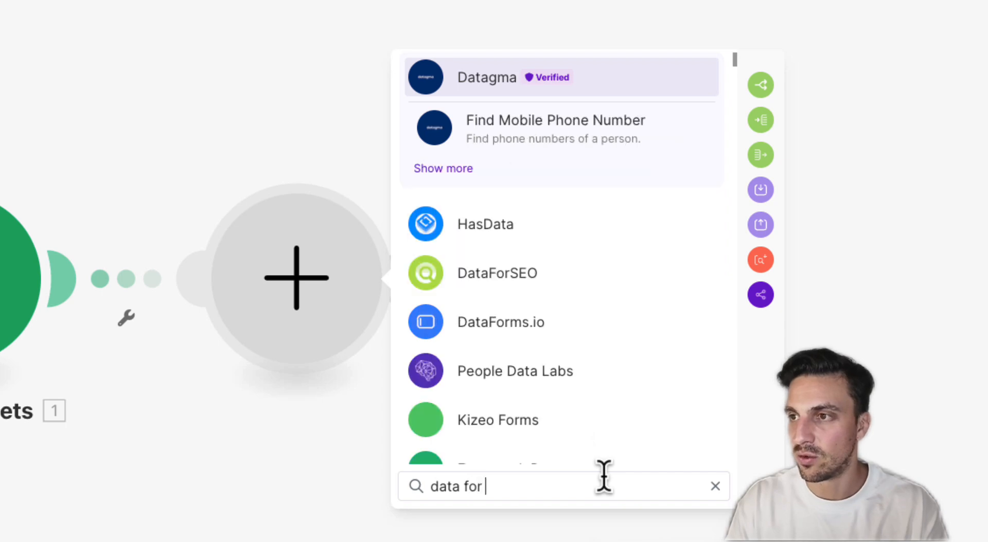
{"action": "type", "text": " seo"}
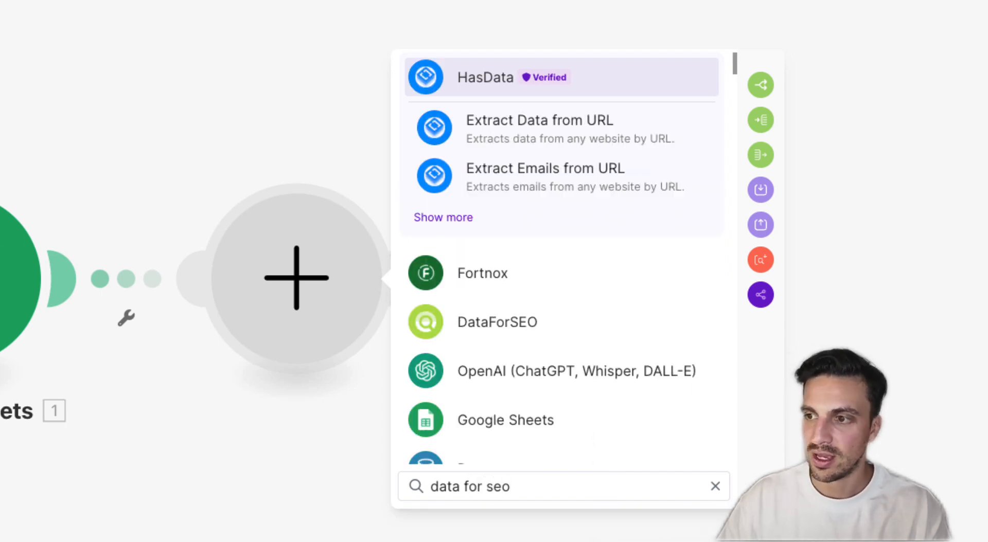
{"action": "left_click", "coordinate": [607, 336]}
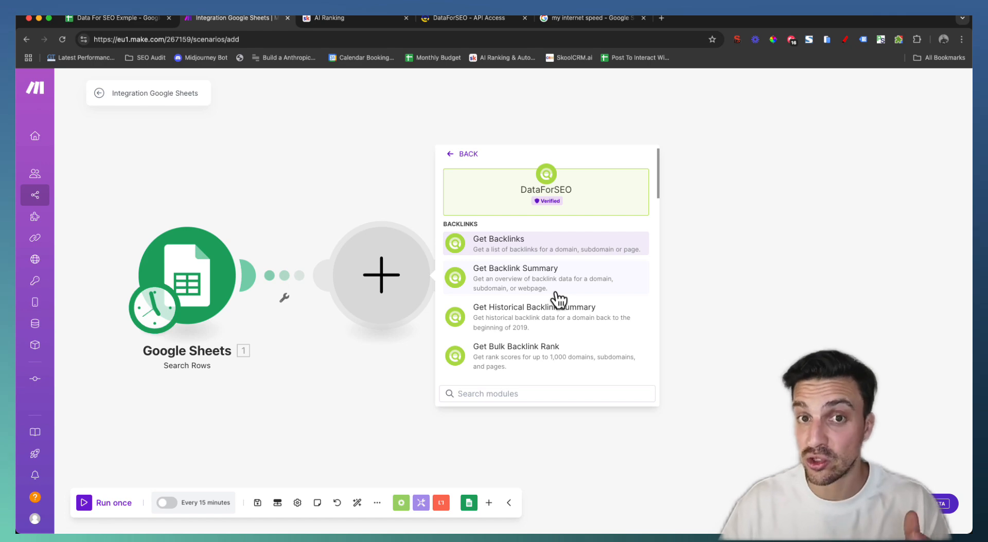
Review the DataForSEO API access credentials, then go back to the Make scenario editor
{"action": "left_click", "coordinate": [470, 19]}
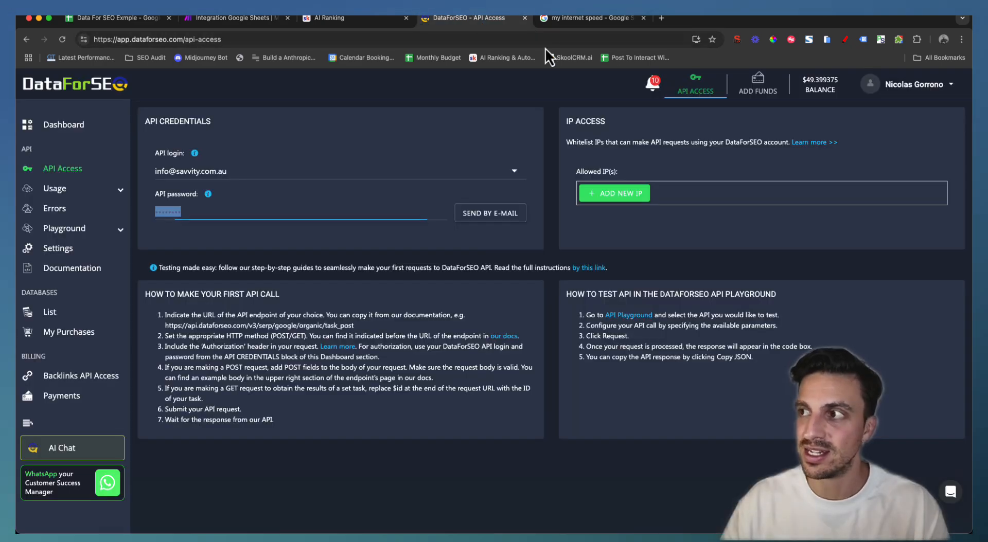
{"action": "left_click", "coordinate": [698, 83]}
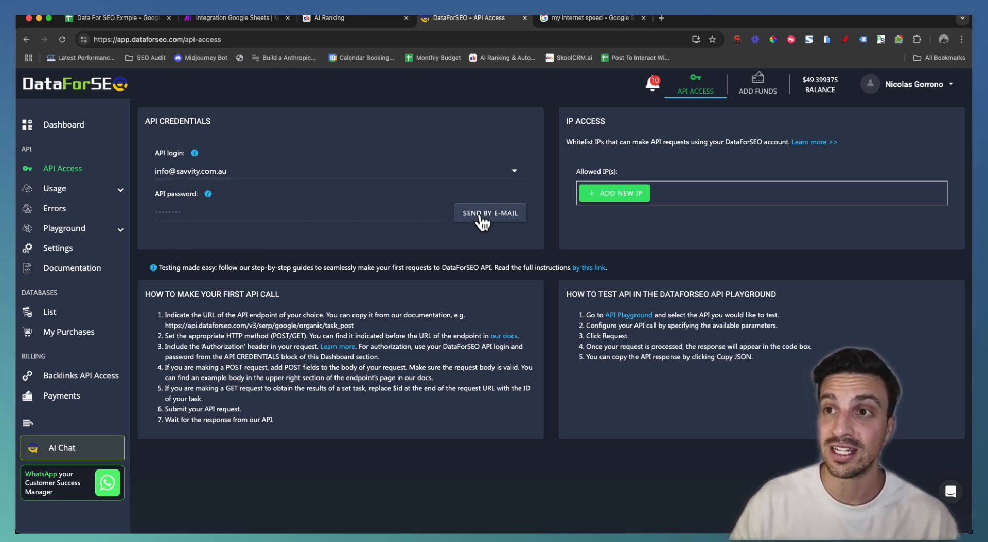
{"action": "left_click", "coordinate": [261, 22]}
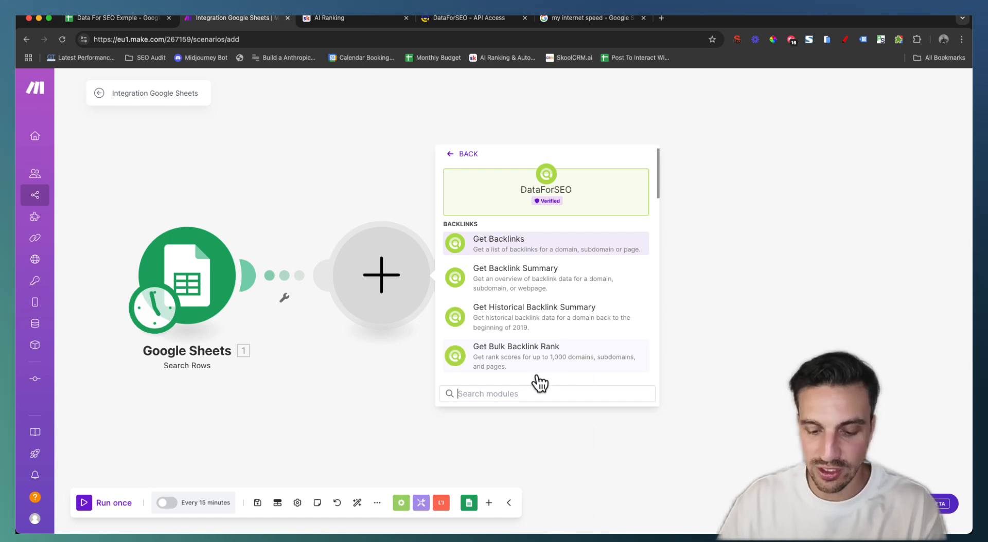
Add DataForSEO Get Keyword Suggestions, mapping Location (B), Language (C) and Starting Keywords (A) into its fields
{"action": "type", "text": "sugge"}
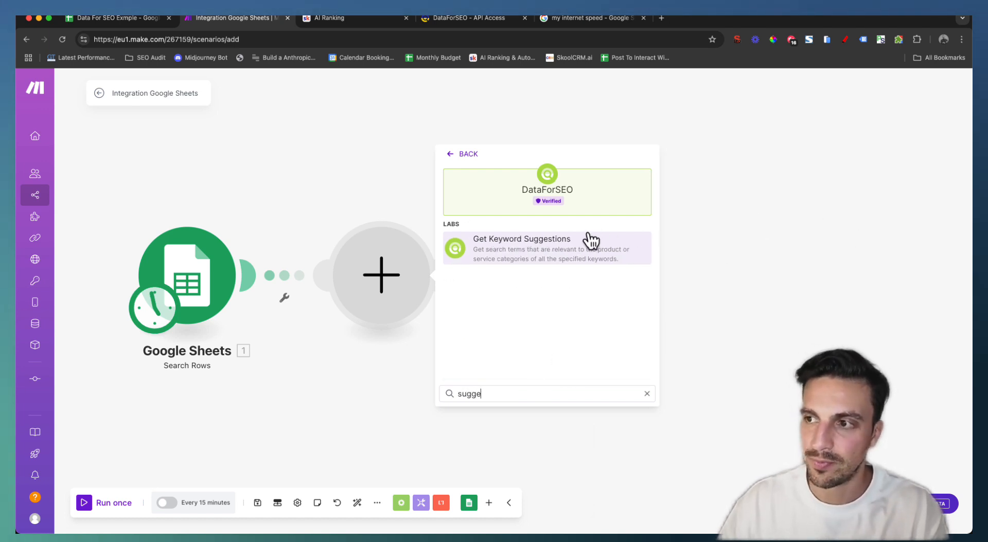
{"action": "left_click", "coordinate": [587, 248]}
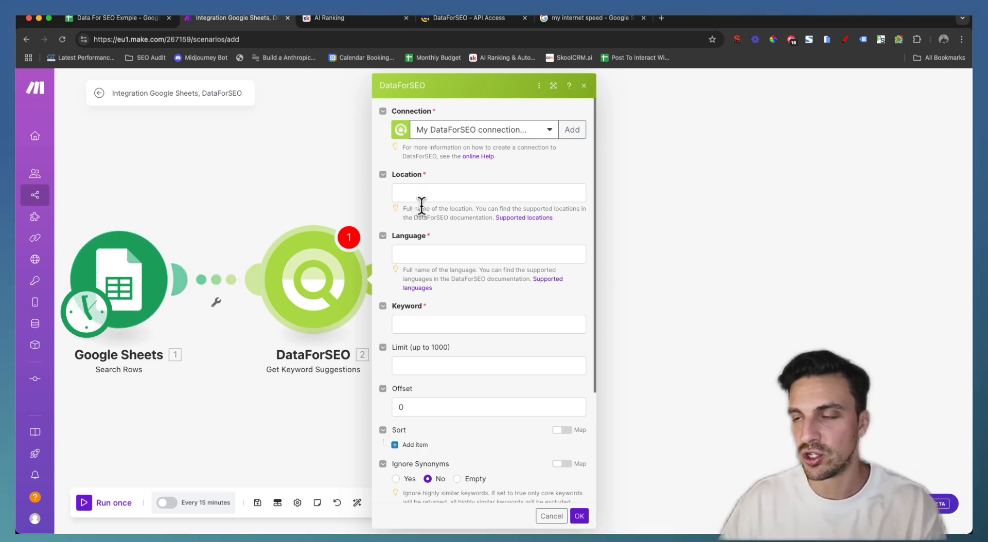
{"action": "left_click", "coordinate": [438, 189]}
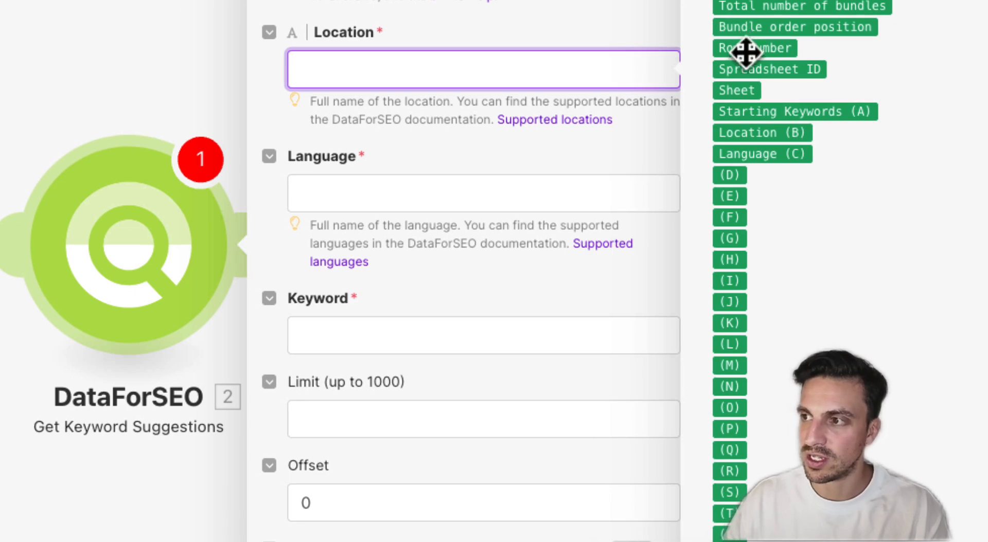
{"action": "left_click", "coordinate": [760, 133]}
{"action": "left_click", "coordinate": [570, 176]}
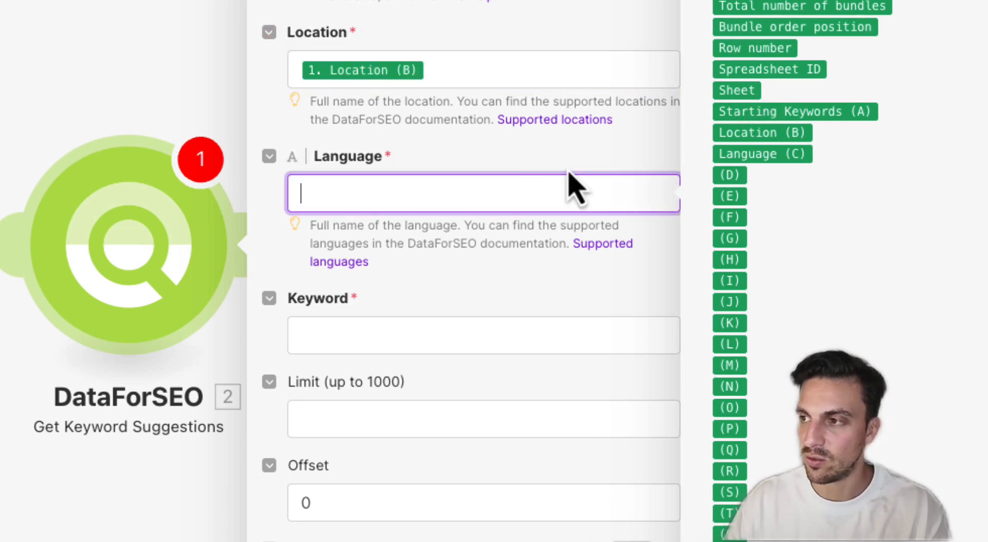
{"action": "left_click", "coordinate": [780, 156]}
{"action": "left_click", "coordinate": [425, 339]}
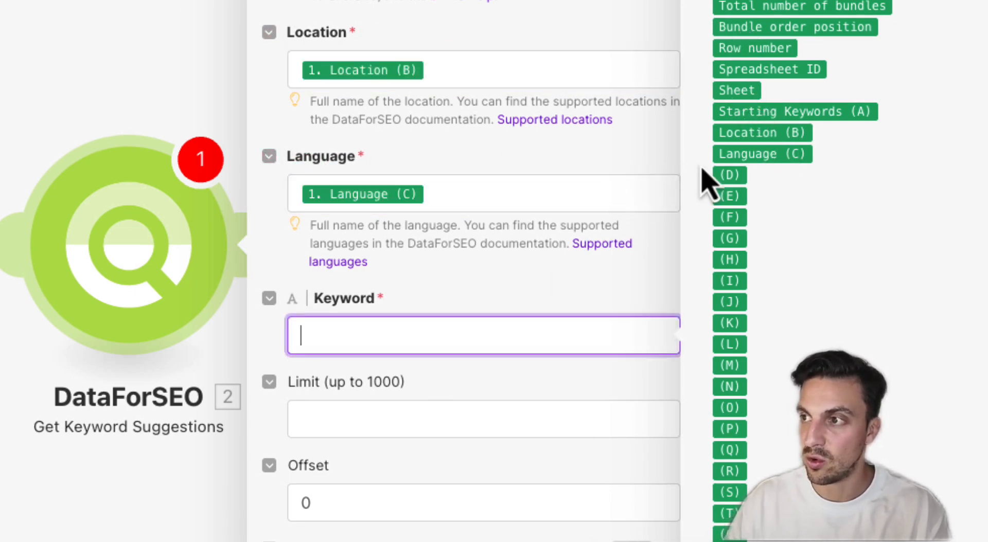
{"action": "left_click", "coordinate": [743, 112]}
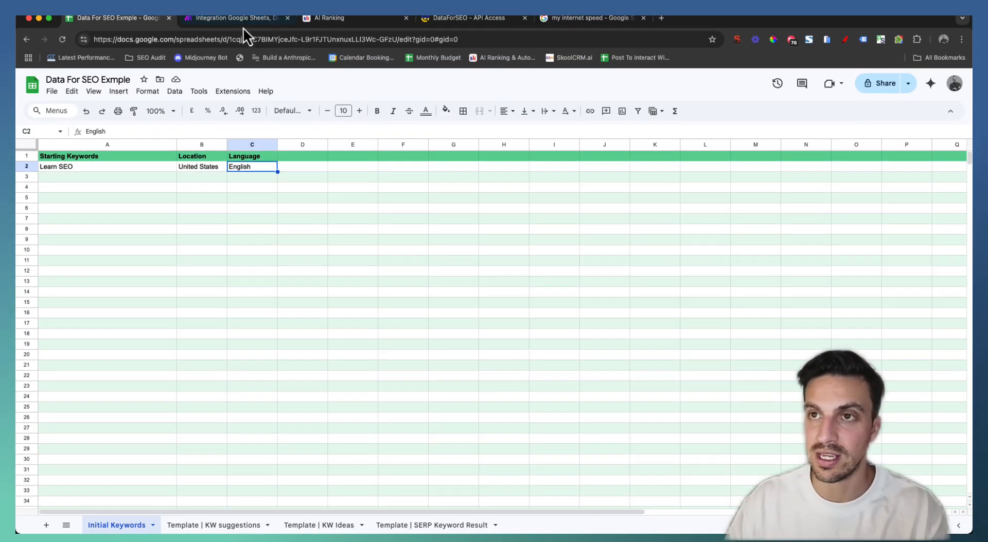
Limit the keyword suggestions to 10 results and confirm the module settings
{"action": "left_click", "coordinate": [242, 18]}
{"action": "scroll", "coordinate": [483, 367], "scroll_direction": "down", "scroll_amount": 3}
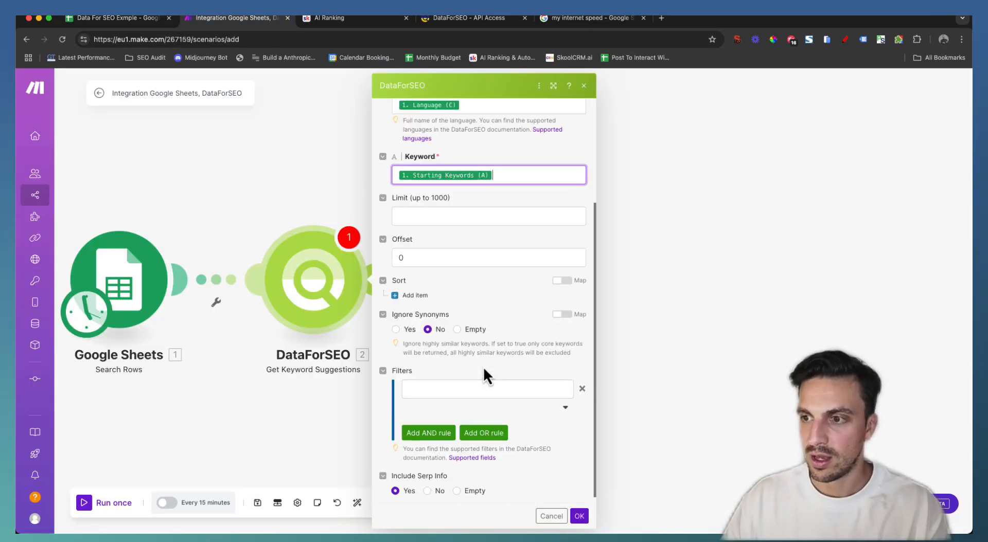
{"action": "left_click", "coordinate": [440, 216]}
{"action": "type", "text": "10"}
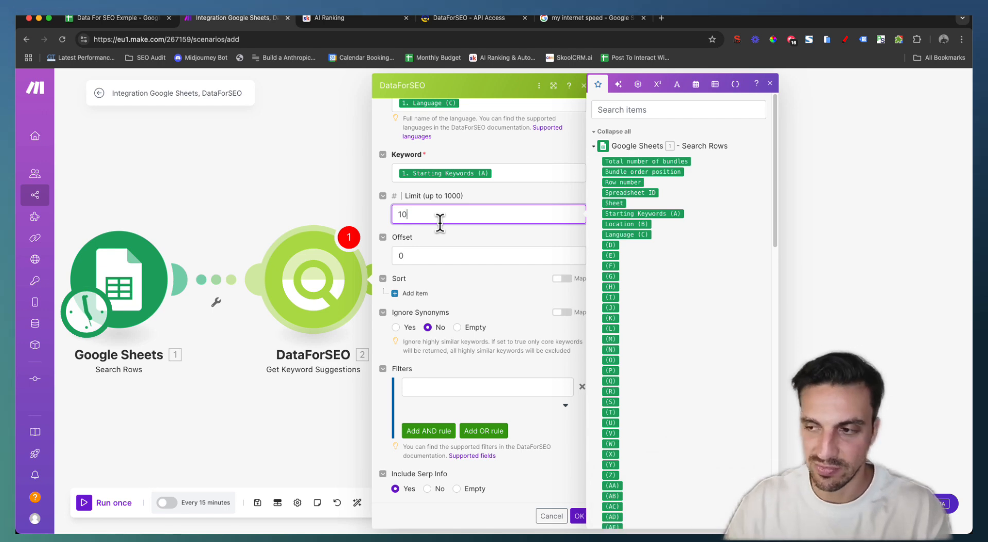
{"action": "left_click", "coordinate": [578, 516]}
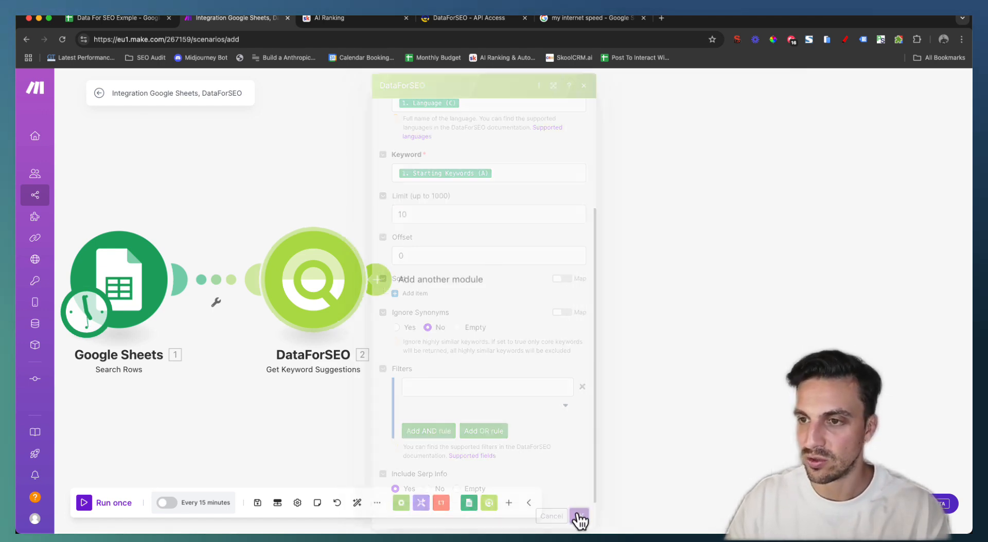
{"action": "scroll", "coordinate": [464, 416], "scroll_direction": "right", "scroll_amount": 3}
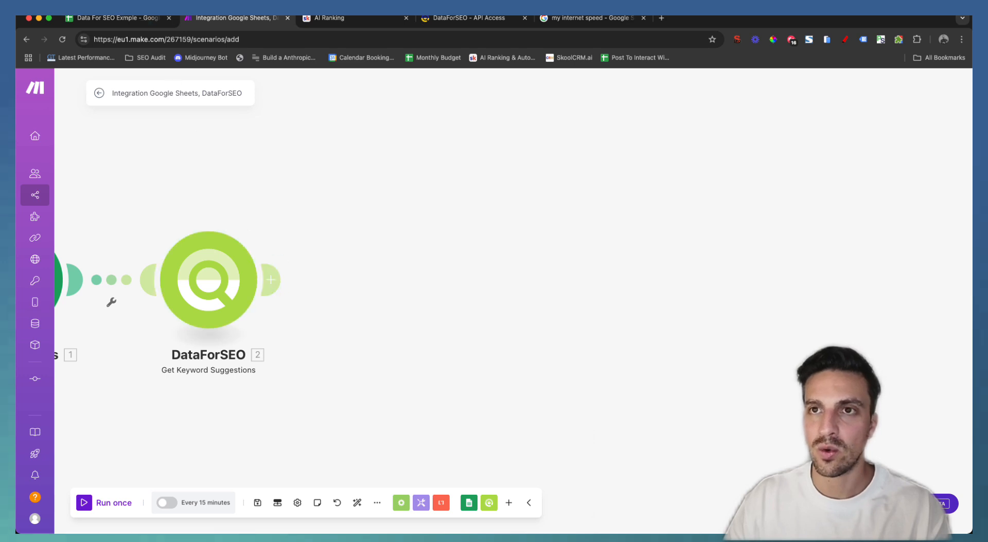
{"action": "left_click", "coordinate": [134, 19]}
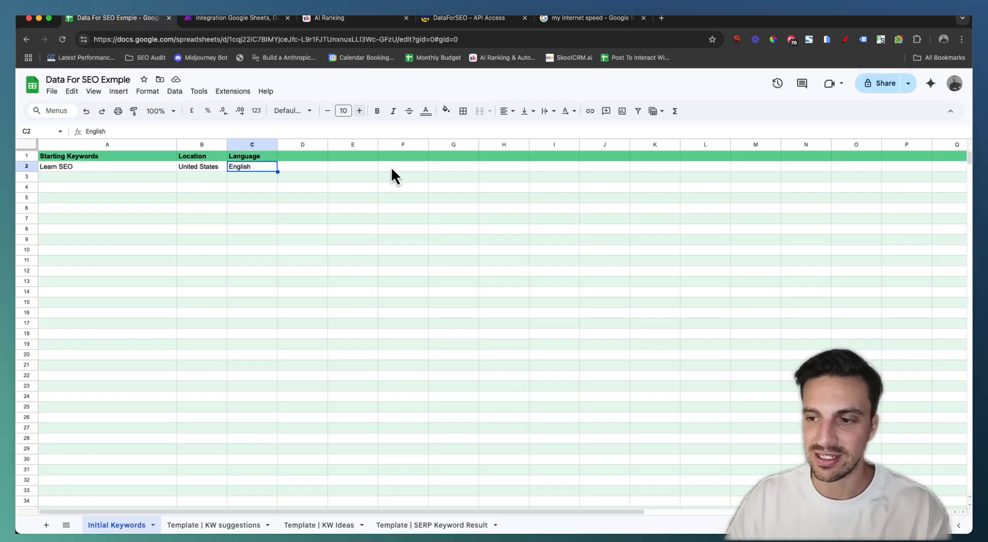
{"action": "left_click", "coordinate": [311, 527]}
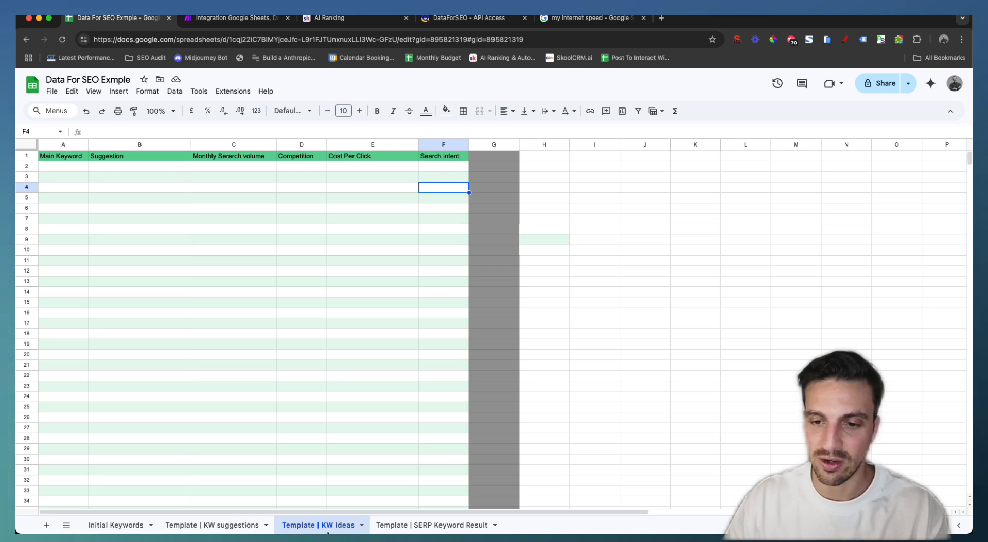
{"action": "left_click", "coordinate": [116, 524]}
{"action": "left_click", "coordinate": [208, 525]}
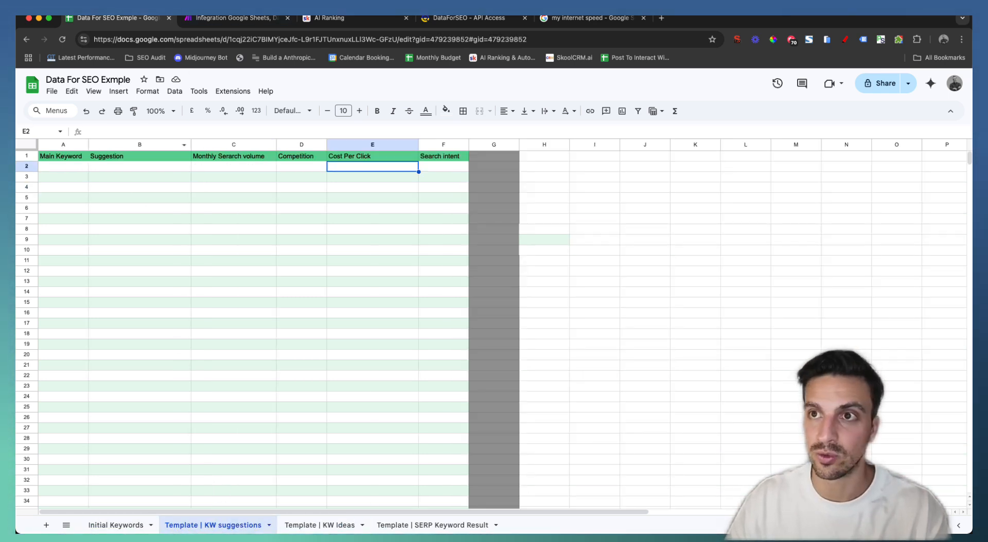
{"action": "left_click", "coordinate": [216, 21]}
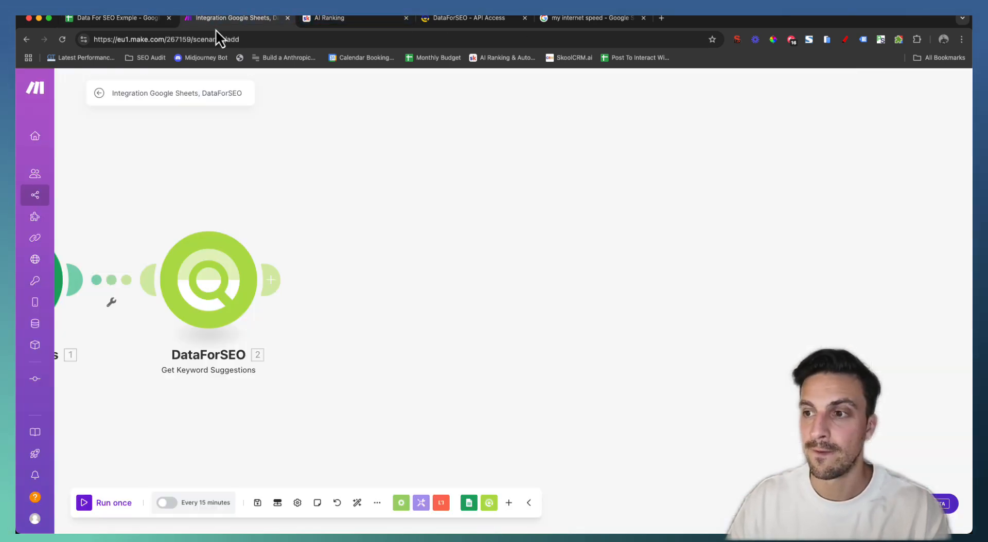
Add a Google Sheets Copy a Sheet module after DataForSEO
{"action": "left_click", "coordinate": [276, 283]}
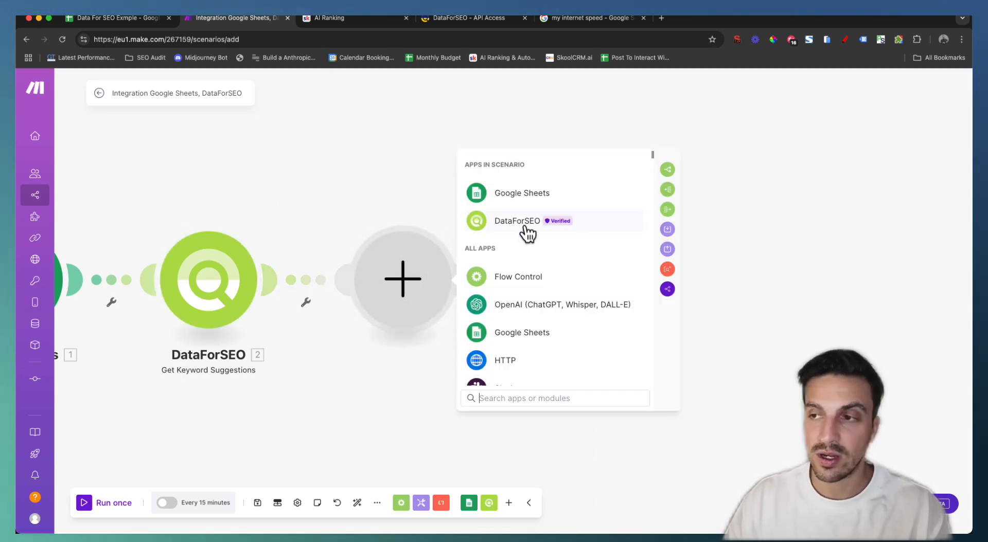
{"action": "left_click", "coordinate": [585, 194]}
{"action": "left_click", "coordinate": [525, 398]}
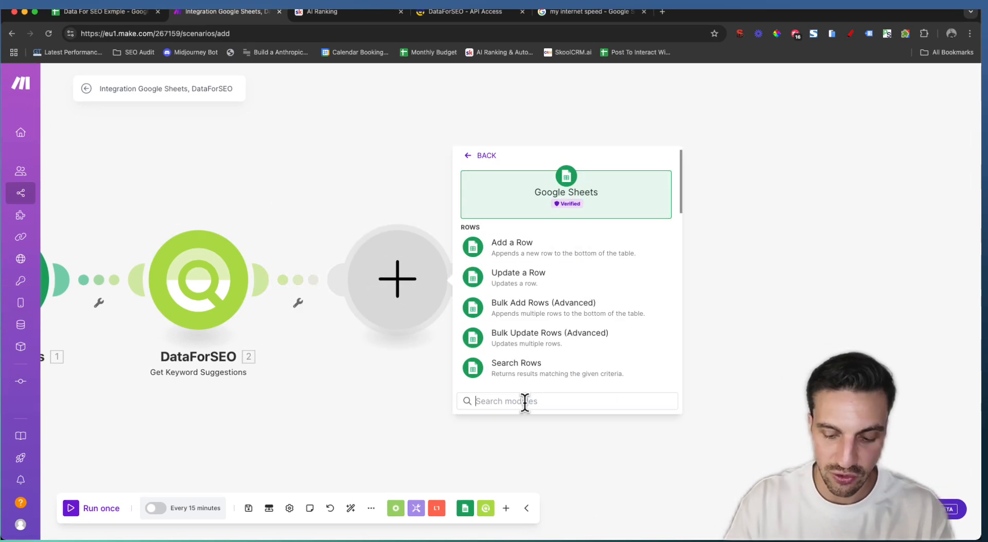
{"action": "type", "text": "cop"}
{"action": "type", "text": "y"}
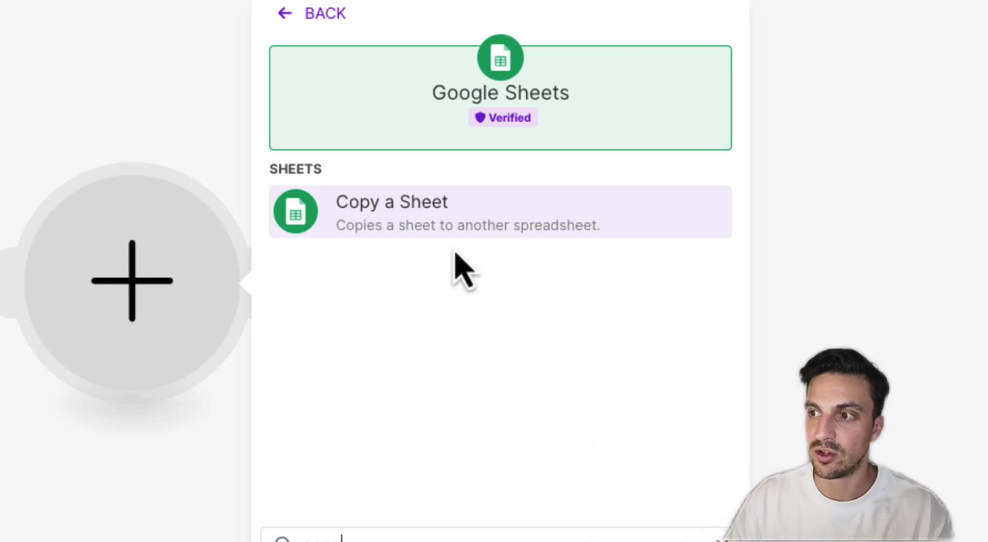
{"action": "left_click", "coordinate": [455, 228]}
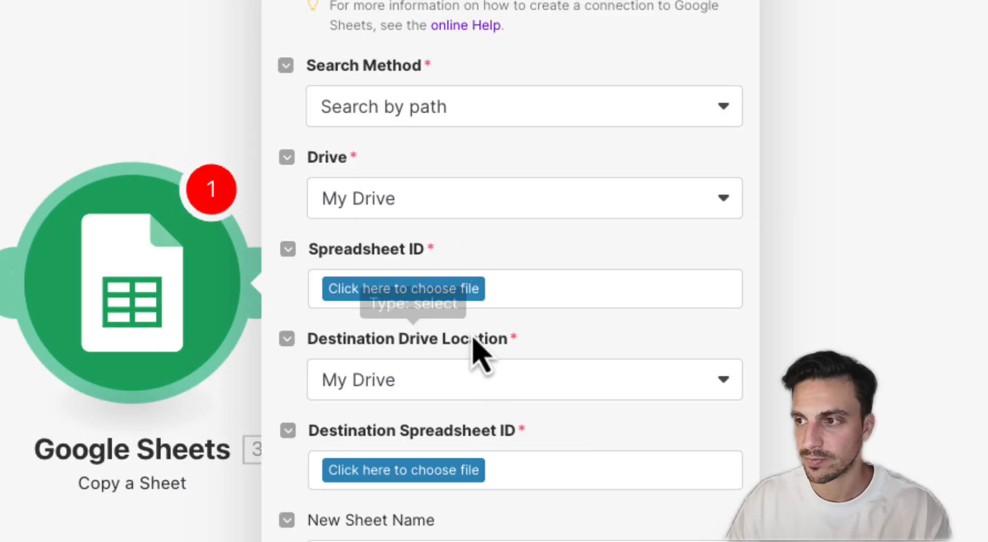
Copy the Template | KW suggestions sheet from the Data For SEO Exmple spreadsheet
{"action": "left_click", "coordinate": [458, 292]}
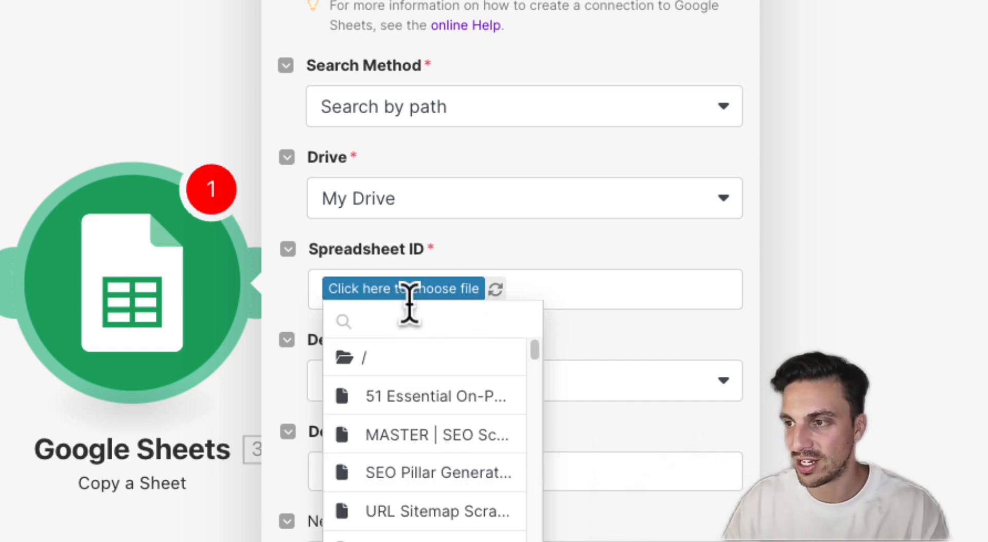
{"action": "type", "text": "data for seo"}
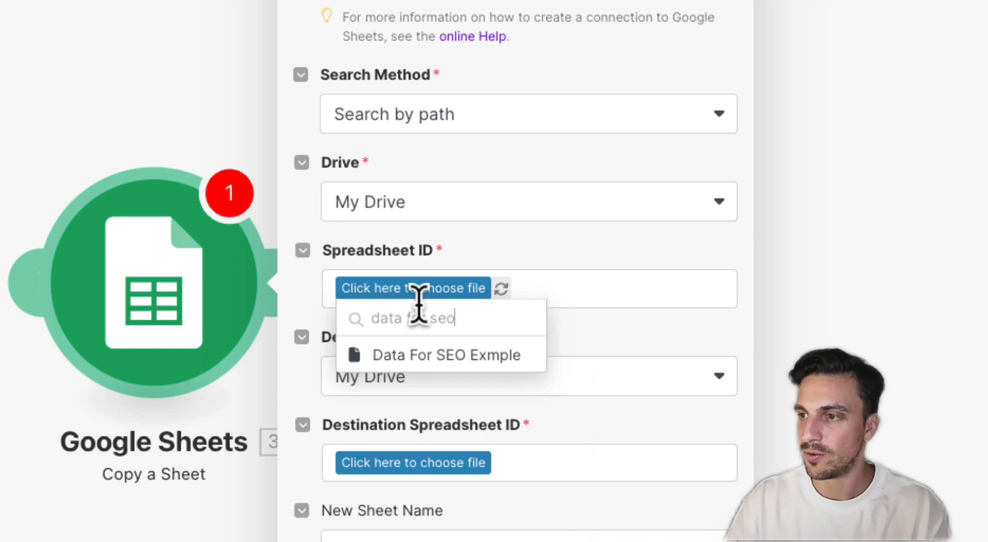
{"action": "left_click", "coordinate": [432, 355]}
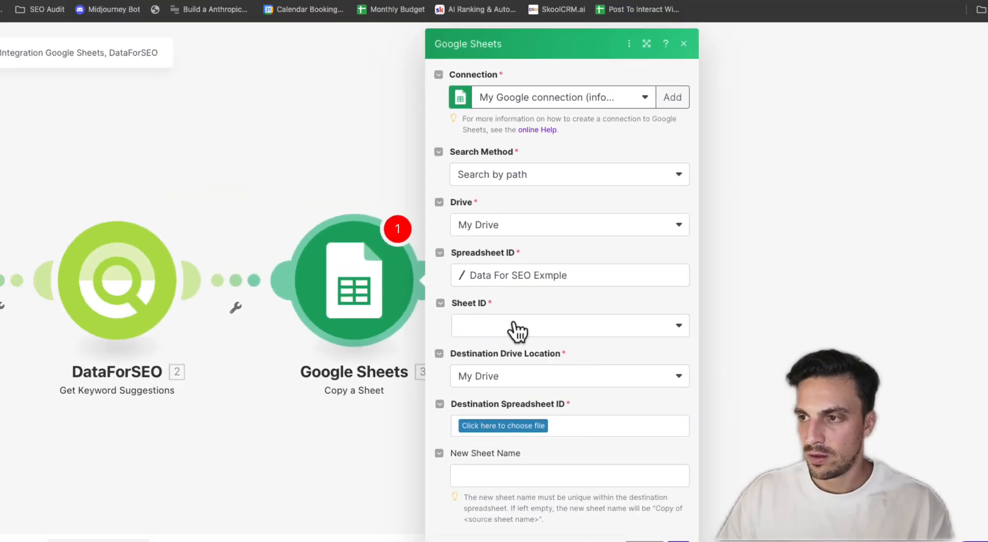
{"action": "left_click", "coordinate": [435, 380]}
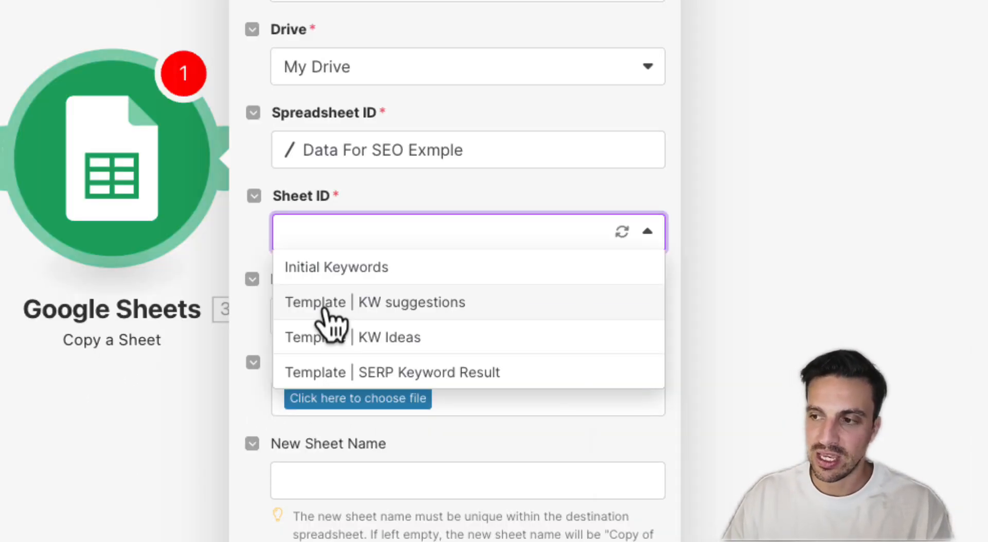
{"action": "left_click", "coordinate": [323, 309]}
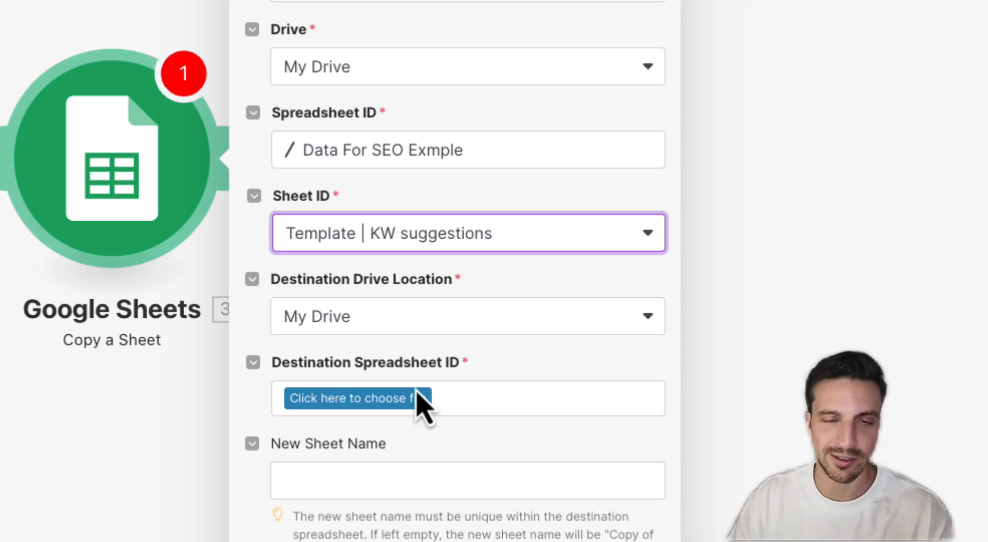
Set Data For SEO Exmple as destination and name the copy 'KW Suggestions | ' plus Starting Keywords (A)
{"action": "left_click", "coordinate": [366, 397]}
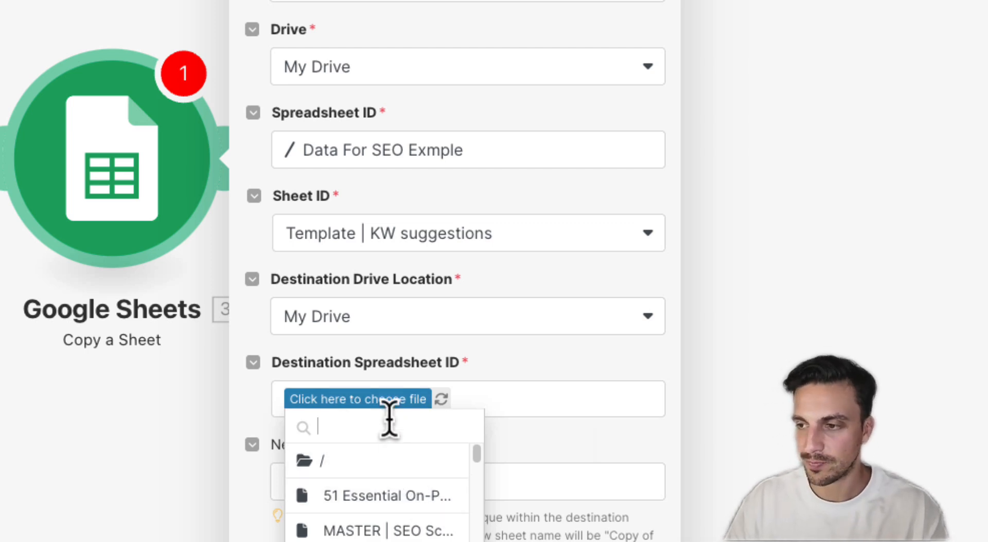
{"action": "type", "text": "data"}
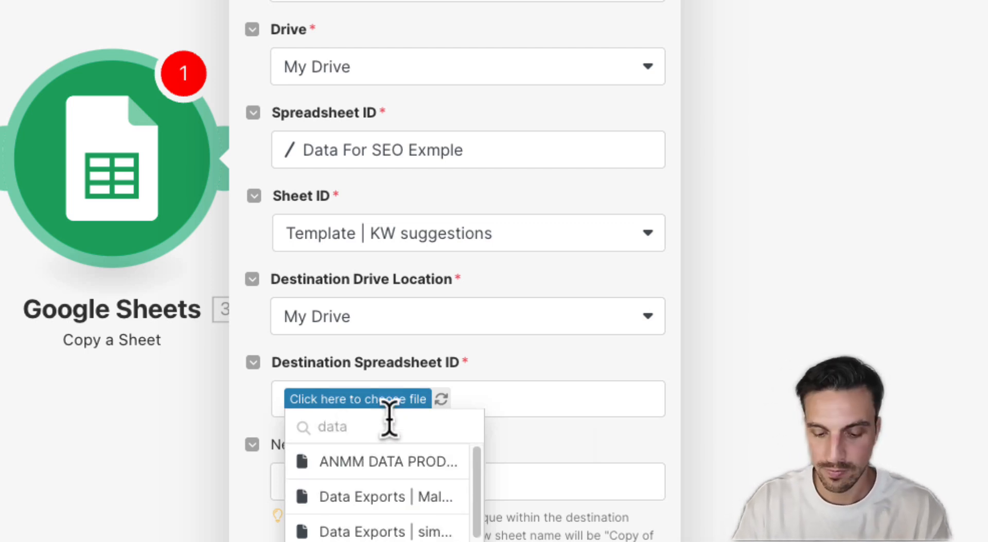
{"action": "type", "text": " for seo"}
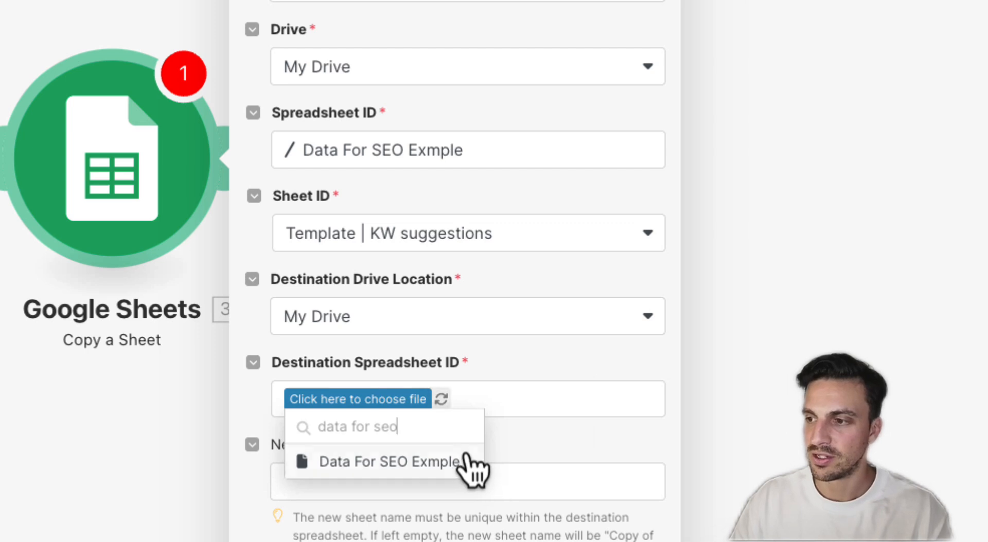
{"action": "left_click", "coordinate": [462, 465]}
{"action": "left_click", "coordinate": [484, 480]}
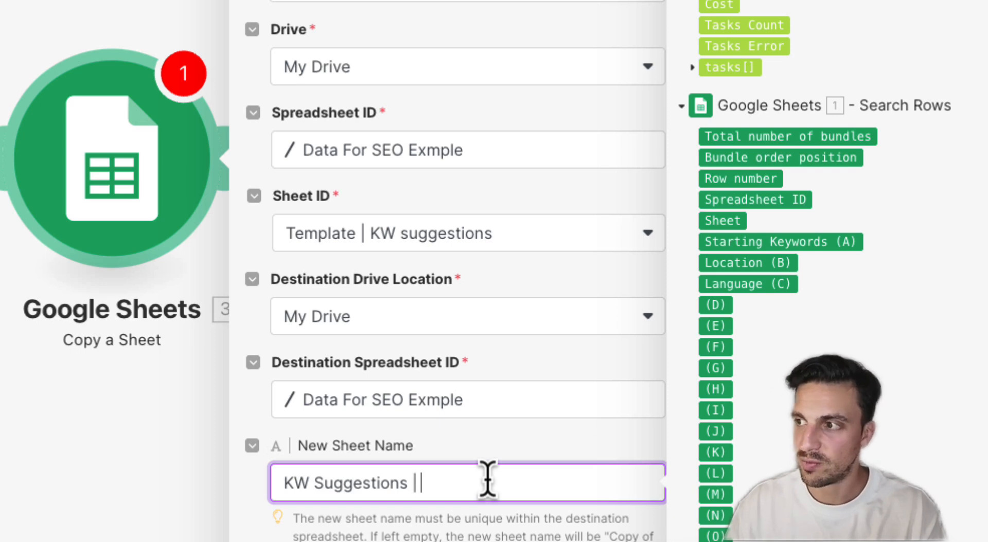
{"action": "left_click", "coordinate": [782, 245]}
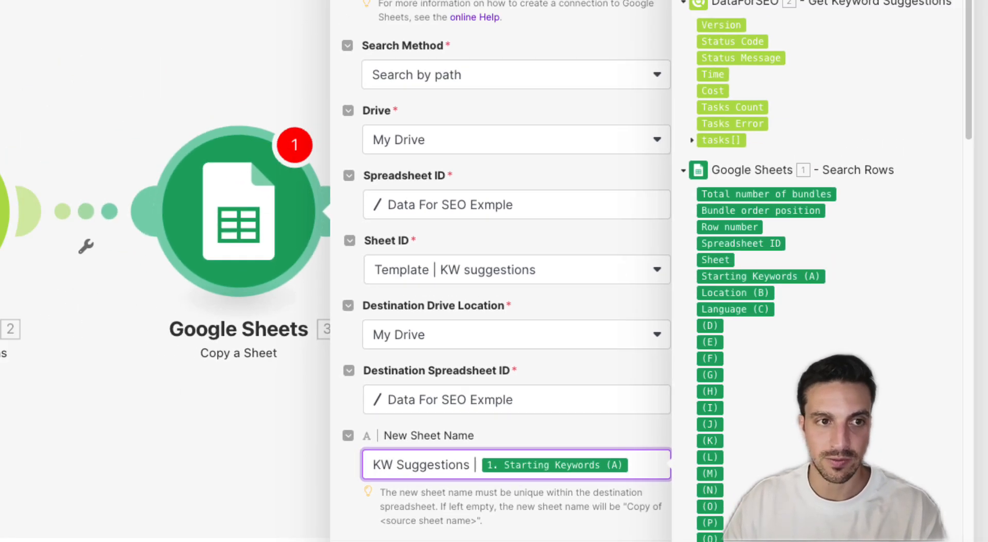
Confirm the Copy a Sheet settings and start another module after it
{"action": "left_click", "coordinate": [692, 511]}
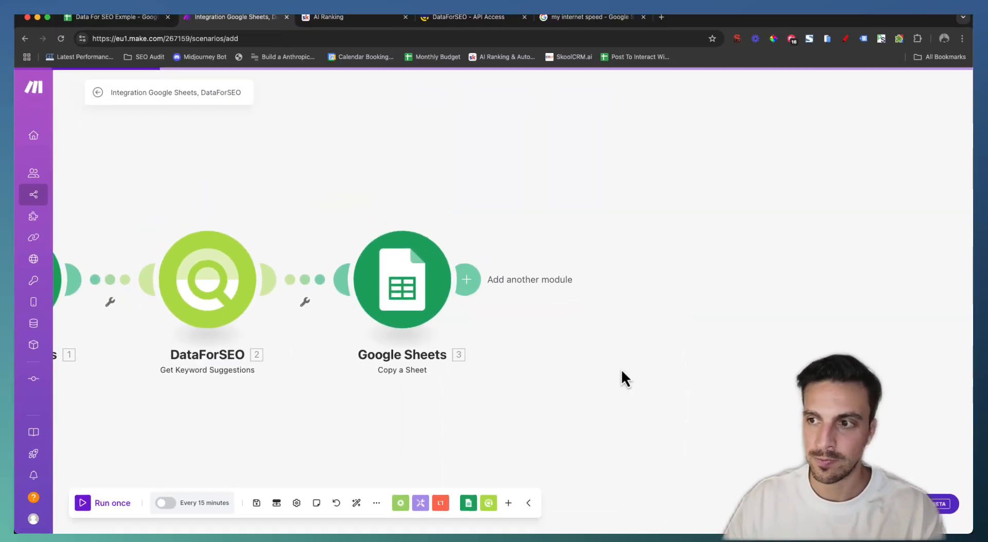
{"action": "left_click_drag", "start_coordinate": [621, 369], "coordinate": [526, 387]}
{"action": "left_click", "coordinate": [381, 318]}
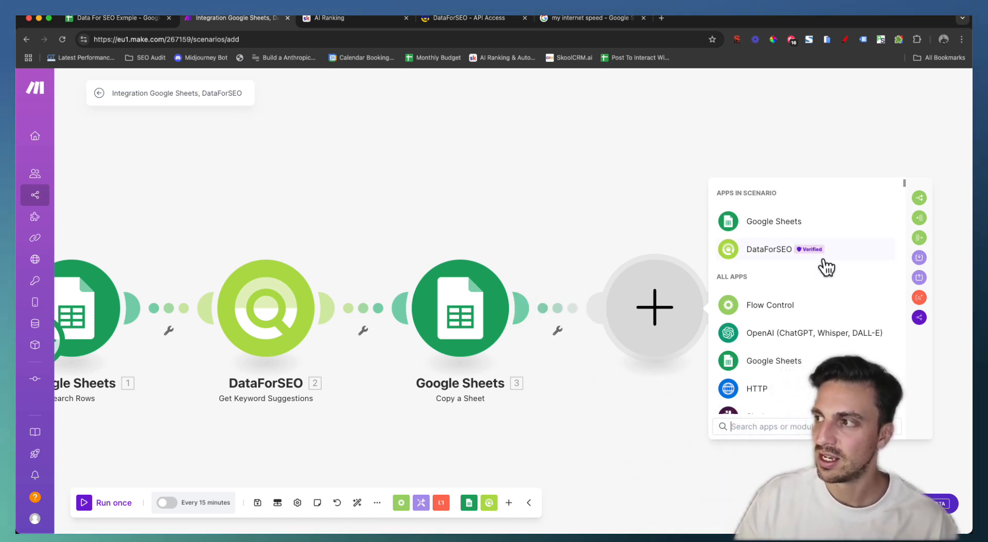
Add an Iterator looping over tasks[]:result[]:items, then begin a Google Sheets module after it
{"action": "left_click", "coordinate": [919, 218]}
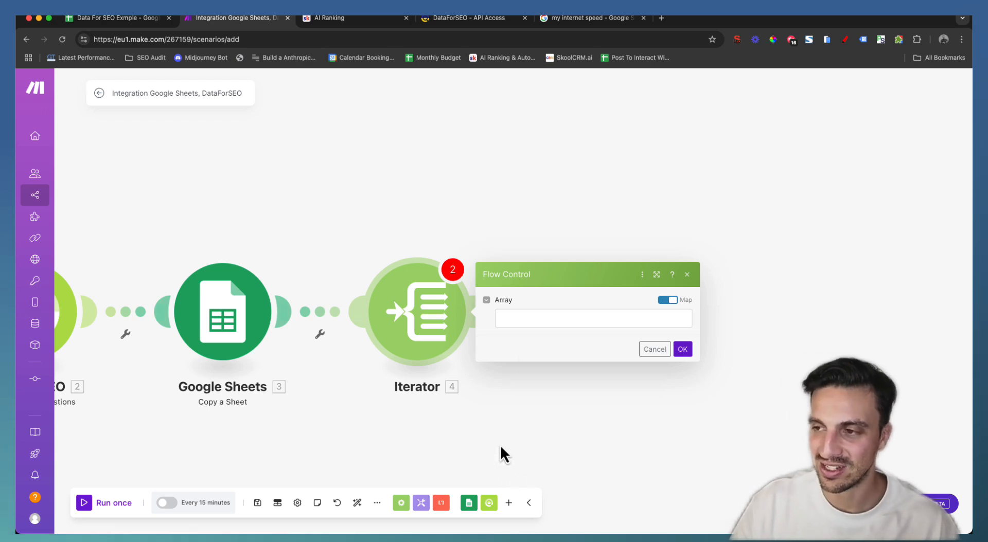
{"action": "left_click", "coordinate": [543, 320]}
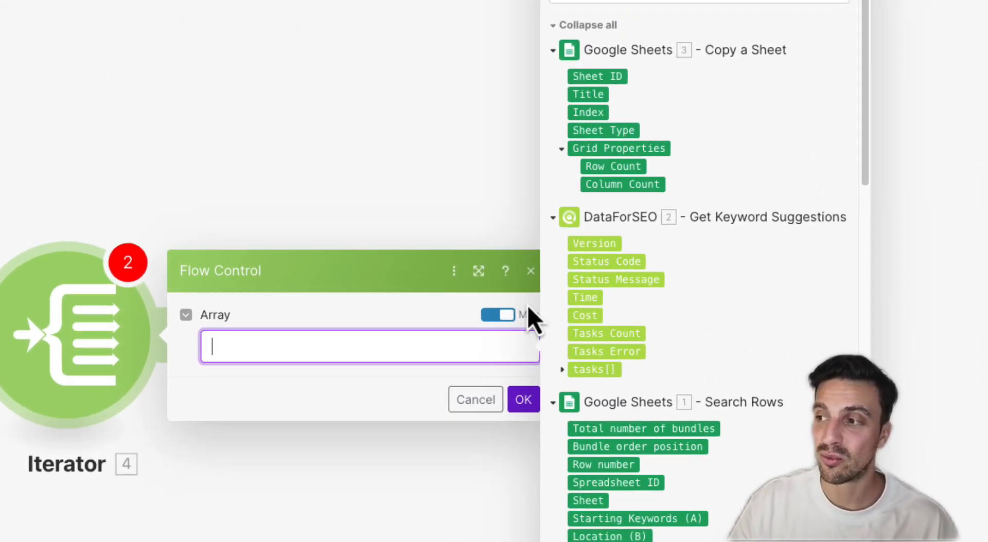
{"action": "left_click", "coordinate": [562, 370]}
{"action": "scroll", "coordinate": [565, 379], "scroll_direction": "down", "scroll_amount": 2}
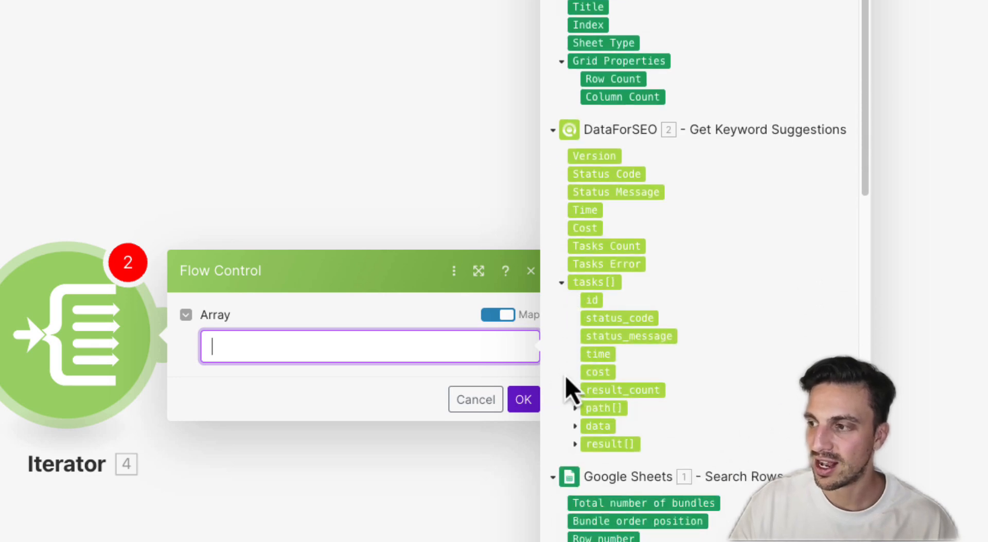
{"action": "left_click", "coordinate": [575, 444]}
{"action": "scroll", "coordinate": [678, 427], "scroll_direction": "down", "scroll_amount": 6}
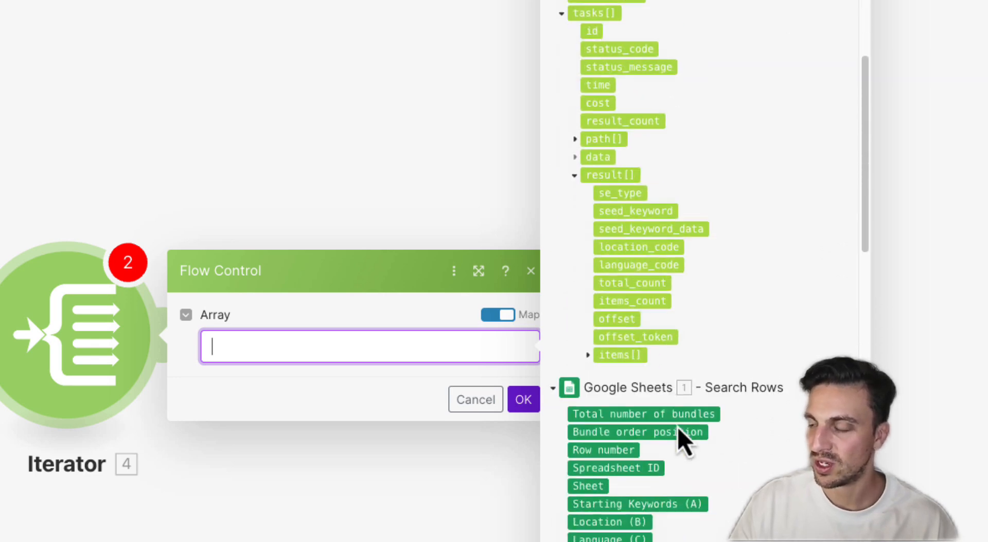
{"action": "left_click", "coordinate": [588, 352]}
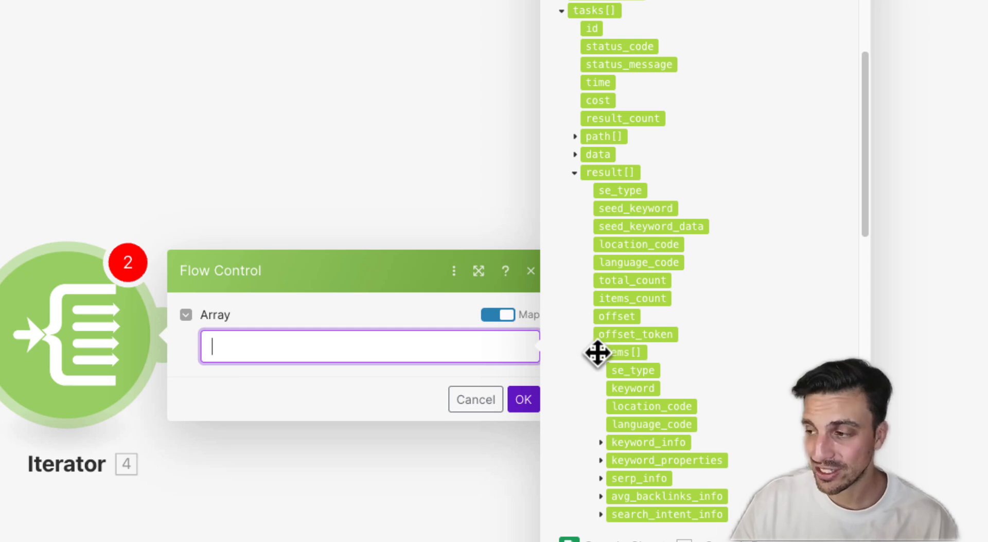
{"action": "left_click", "coordinate": [618, 355]}
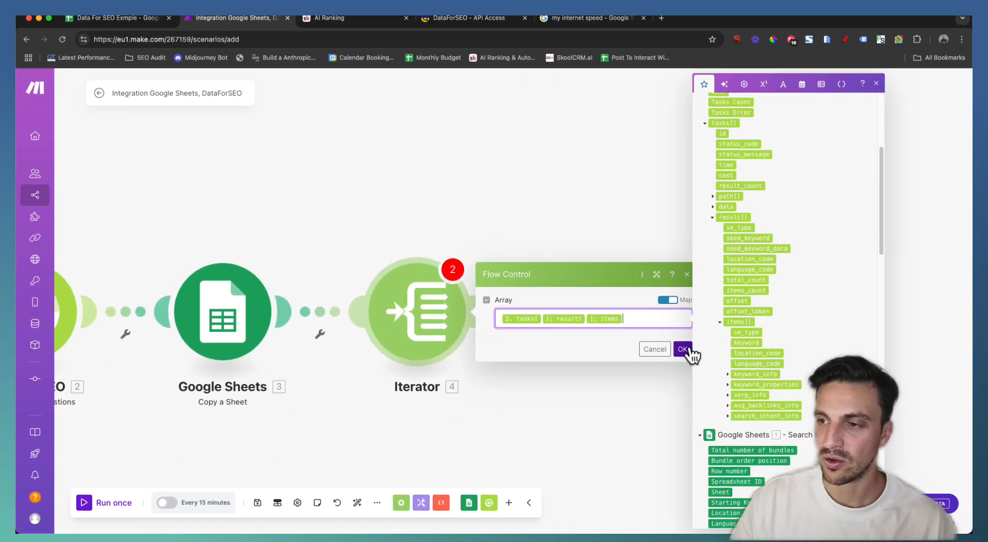
{"action": "left_click", "coordinate": [526, 400]}
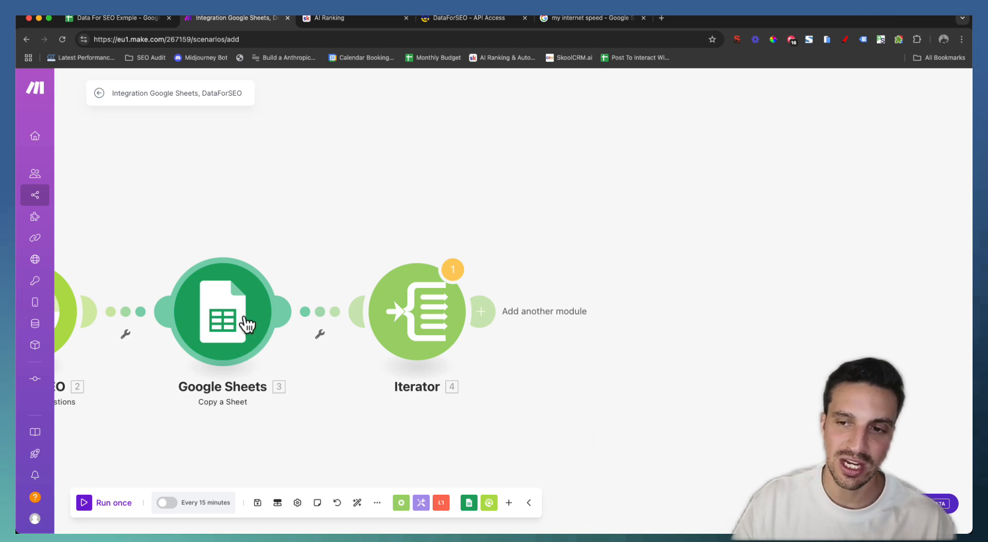
{"action": "left_click", "coordinate": [481, 313]}
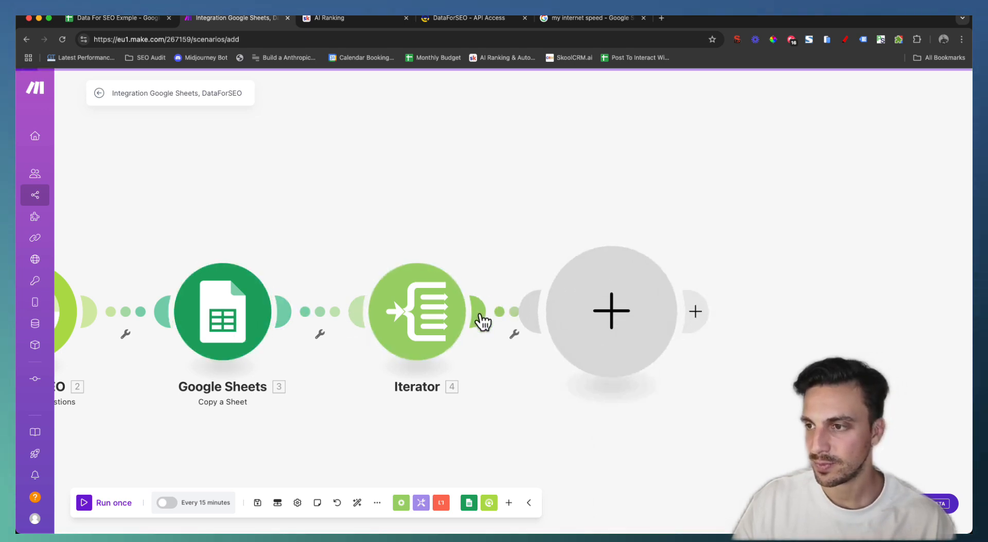
{"action": "left_click", "coordinate": [702, 232]}
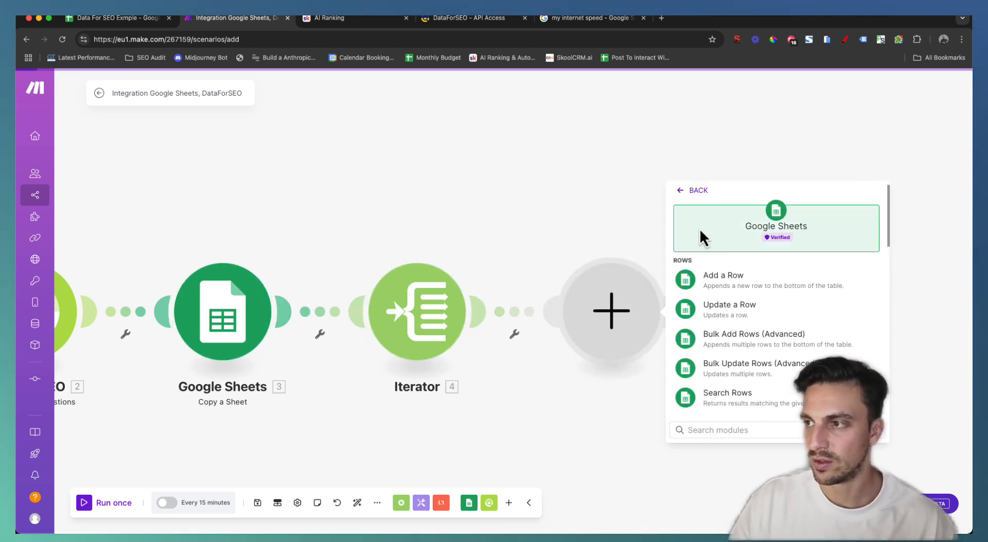
Choose the Add a Row action and set its spreadsheet search method to Enter manually
{"action": "left_click", "coordinate": [710, 287]}
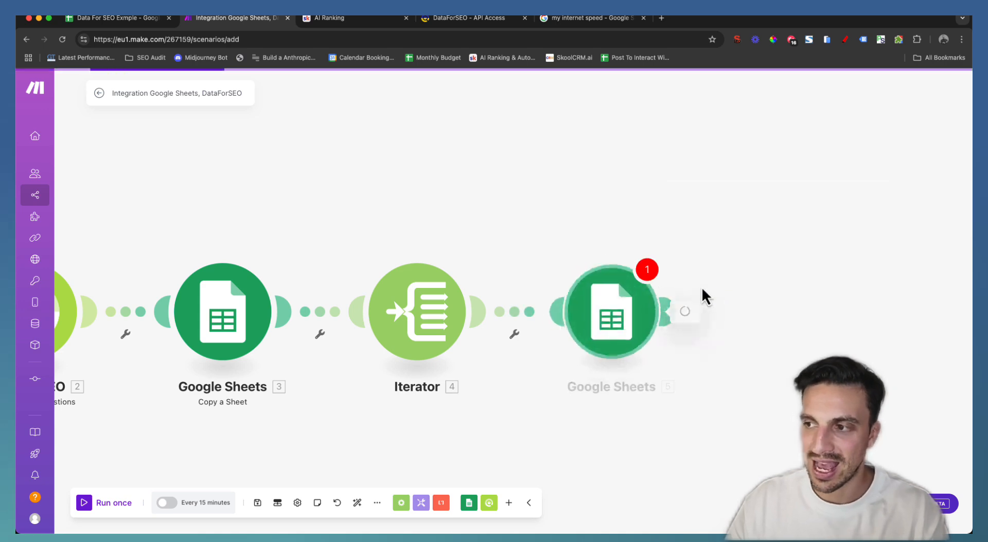
{"action": "left_click", "coordinate": [730, 359]}
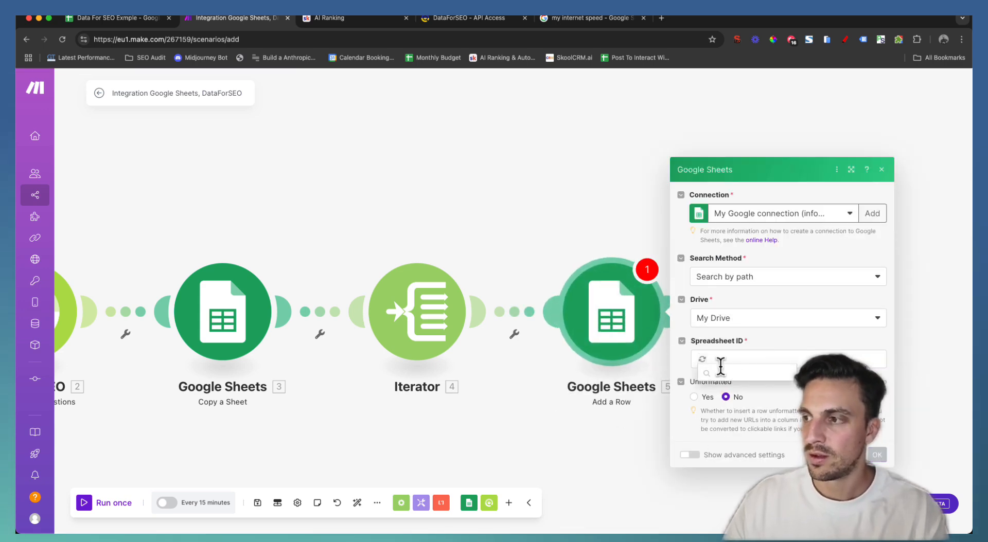
{"action": "left_click_drag", "start_coordinate": [529, 406], "coordinate": [351, 413]}
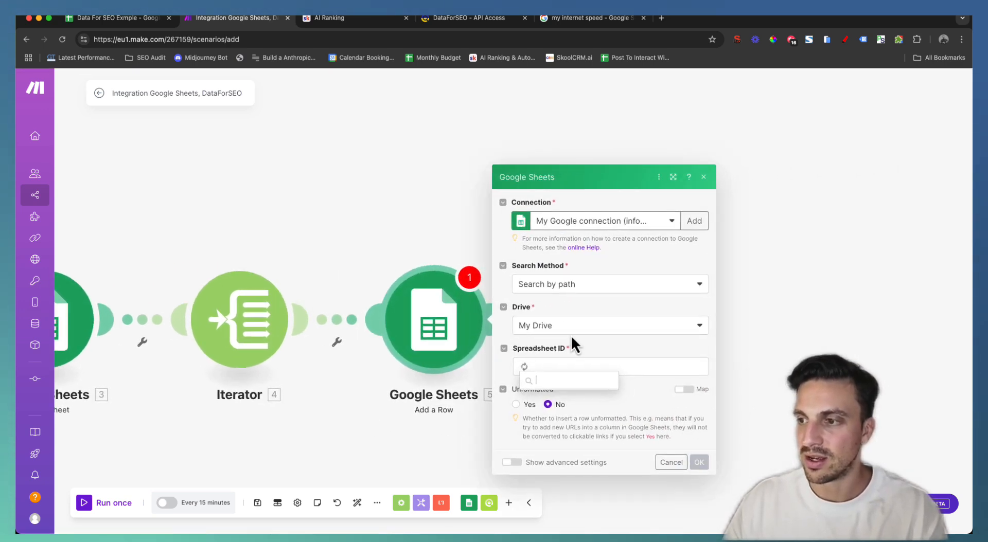
{"action": "left_click", "coordinate": [615, 345]}
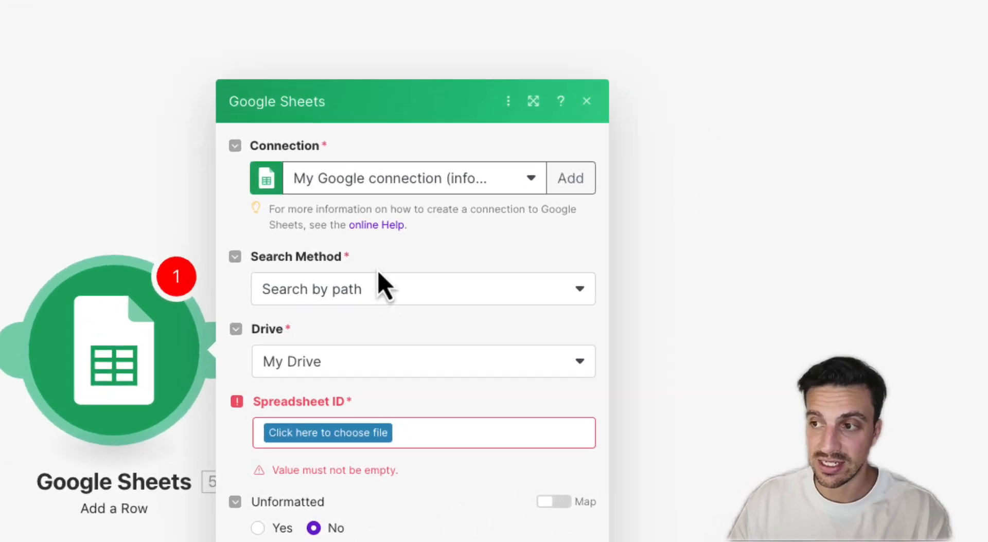
{"action": "left_click", "coordinate": [275, 296]}
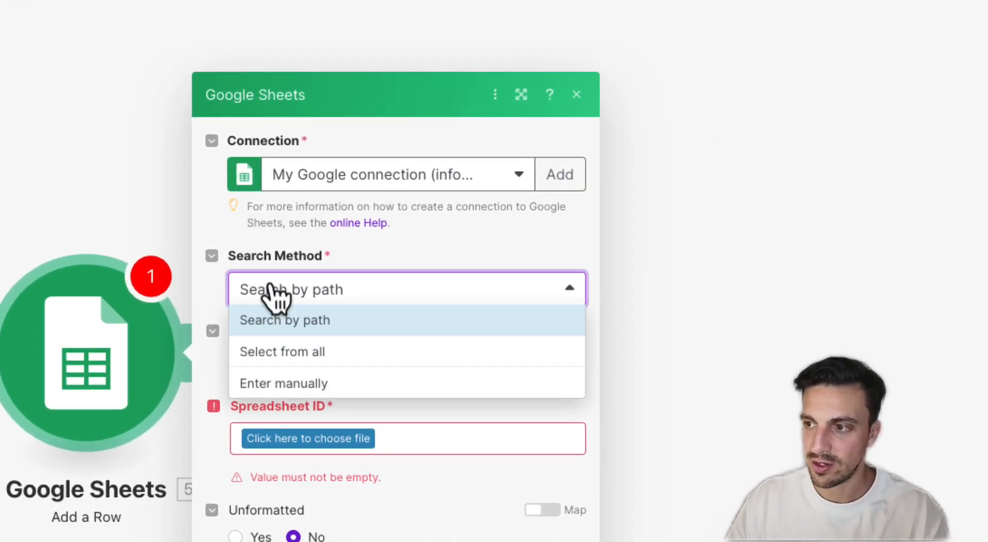
{"action": "left_click", "coordinate": [337, 385]}
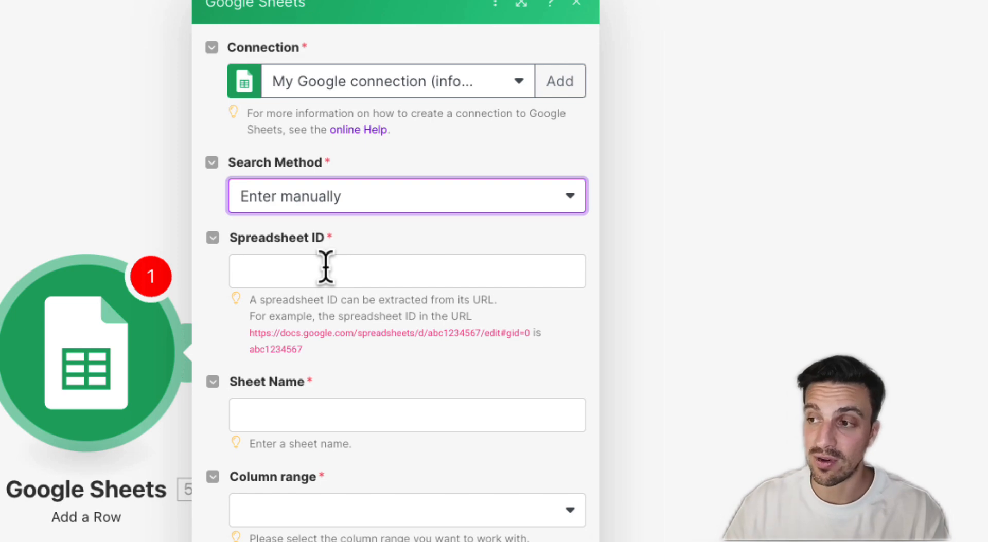
Map the Search Rows spreadsheet ID and set Sheet Name to 'KW Suggestions | ' plus Starting Keywords (A)
{"action": "left_click", "coordinate": [393, 259]}
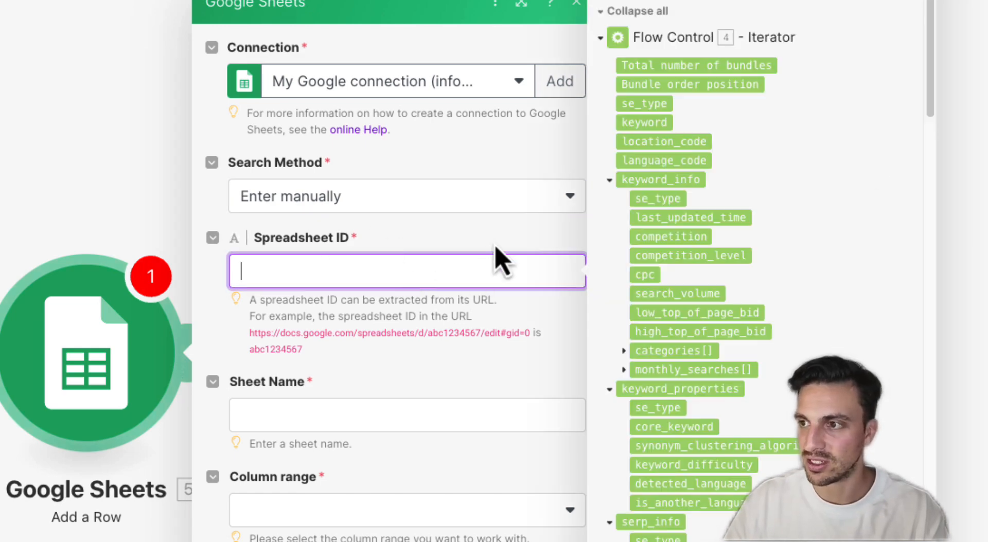
{"action": "scroll", "coordinate": [681, 252], "scroll_direction": "down", "scroll_amount": 15}
{"action": "scroll", "coordinate": [686, 246], "scroll_direction": "up", "scroll_amount": 5}
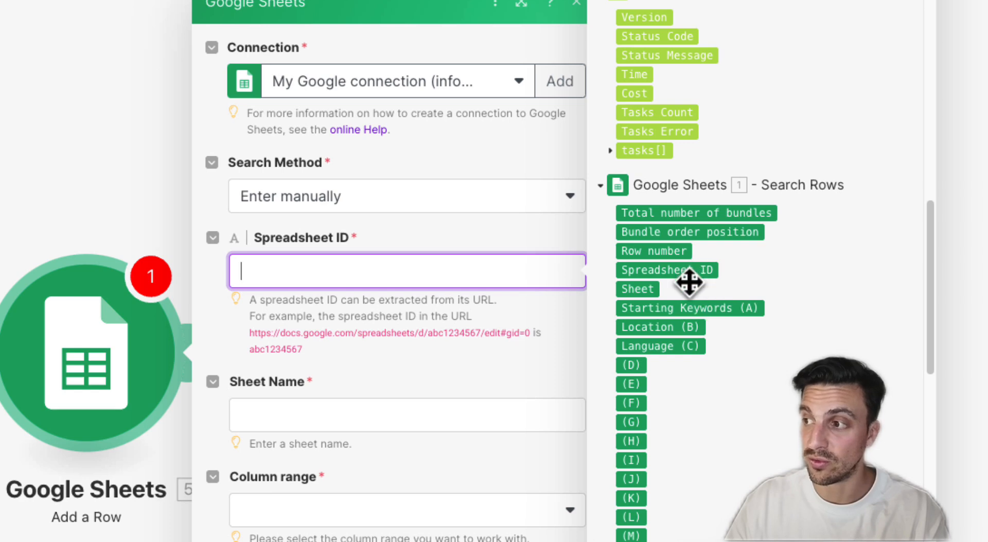
{"action": "left_click", "coordinate": [666, 270]}
{"action": "left_click", "coordinate": [364, 406]}
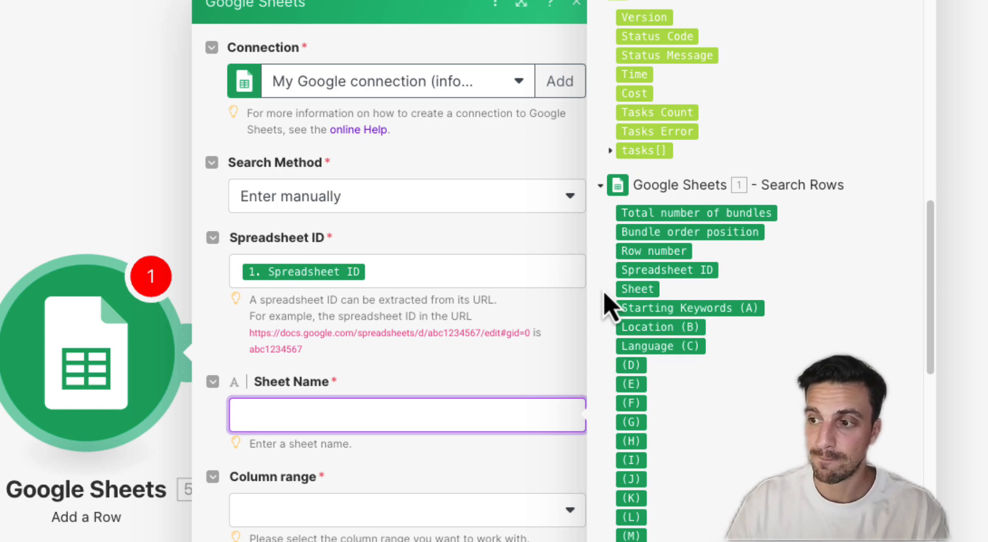
{"action": "type", "text": "KW "}
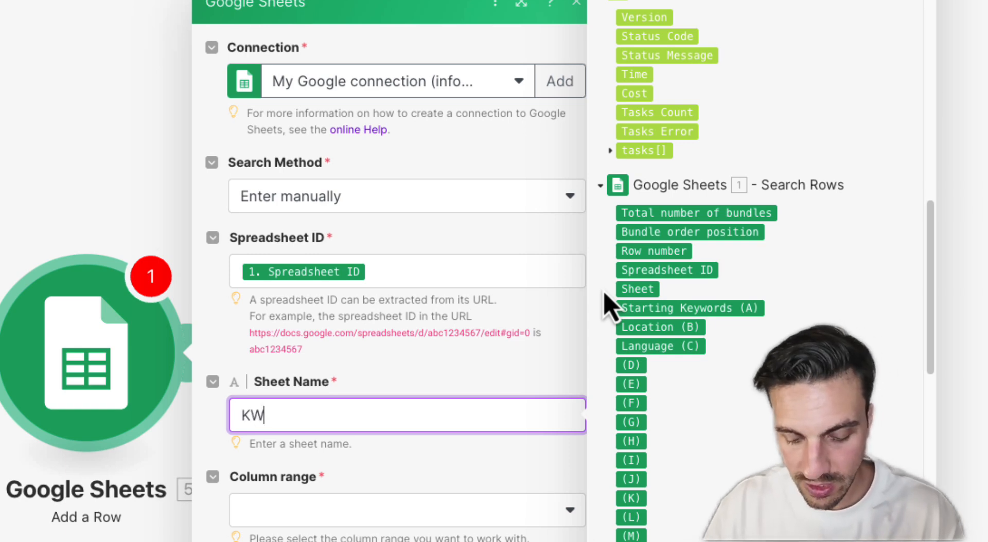
{"action": "type", "text": "Suggestion"}
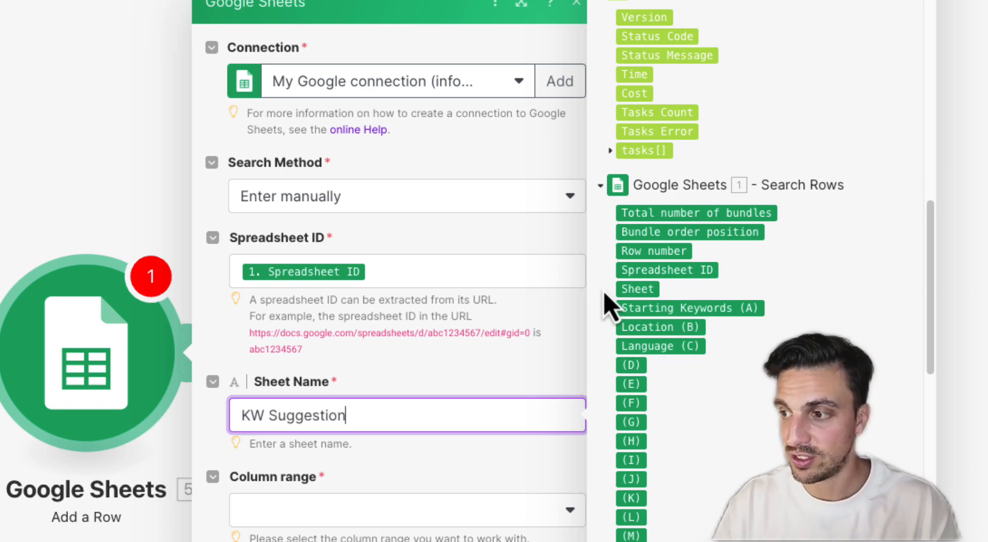
{"action": "type", "text": "s |"}
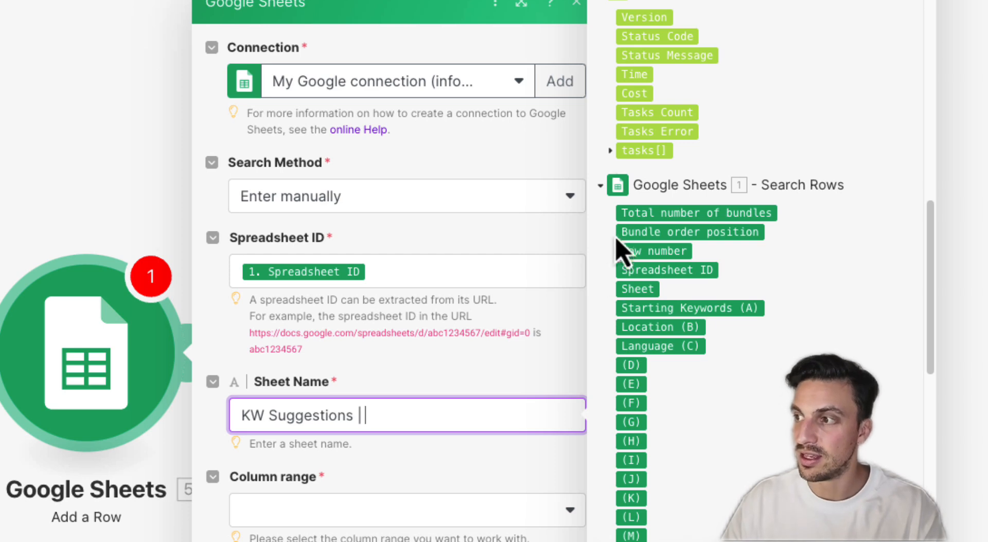
{"action": "left_click", "coordinate": [704, 307]}
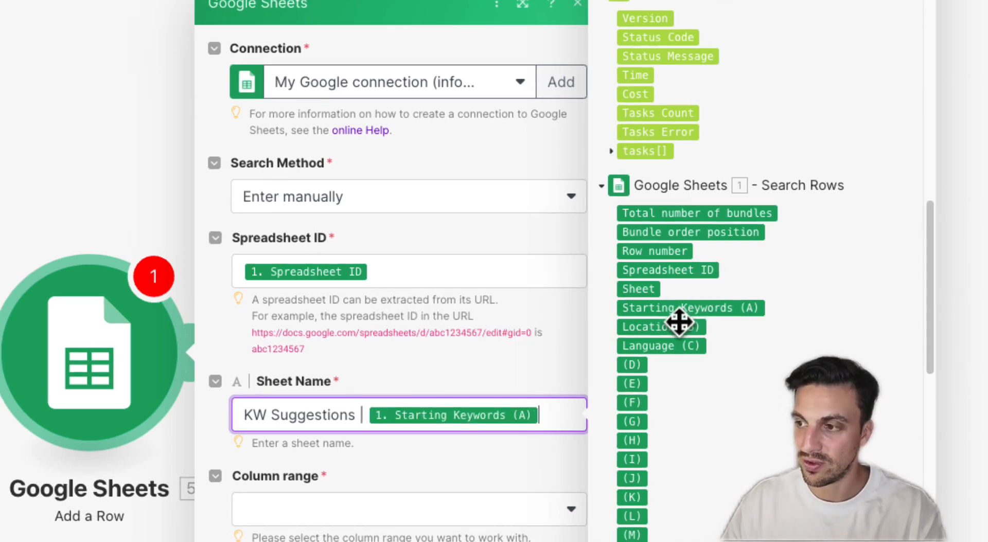
{"action": "left_click", "coordinate": [504, 474]}
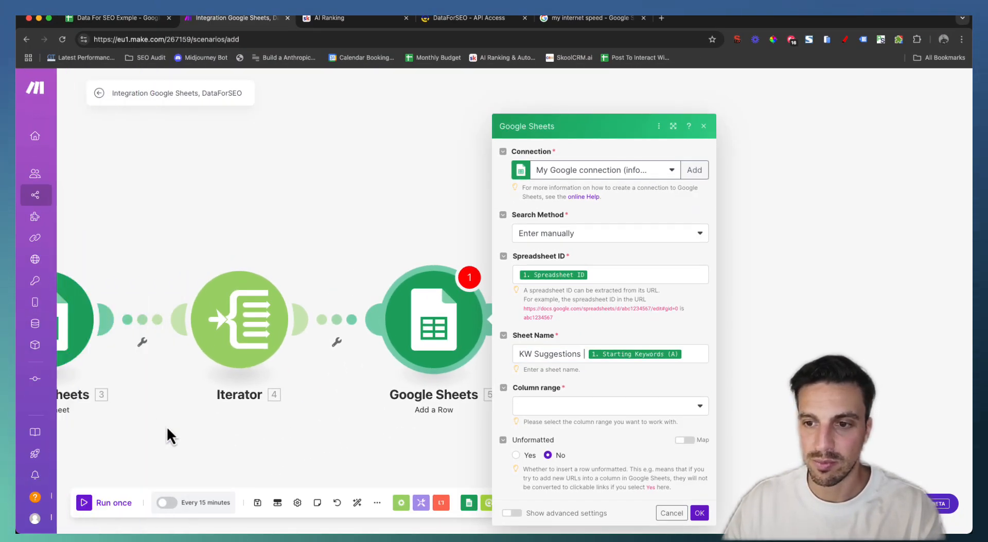
Check the sheet name Copy a Sheet uses, then reopen Add a Row's column range options
{"action": "left_click_drag", "start_coordinate": [183, 431], "coordinate": [288, 431]}
{"action": "left_click", "coordinate": [167, 337]}
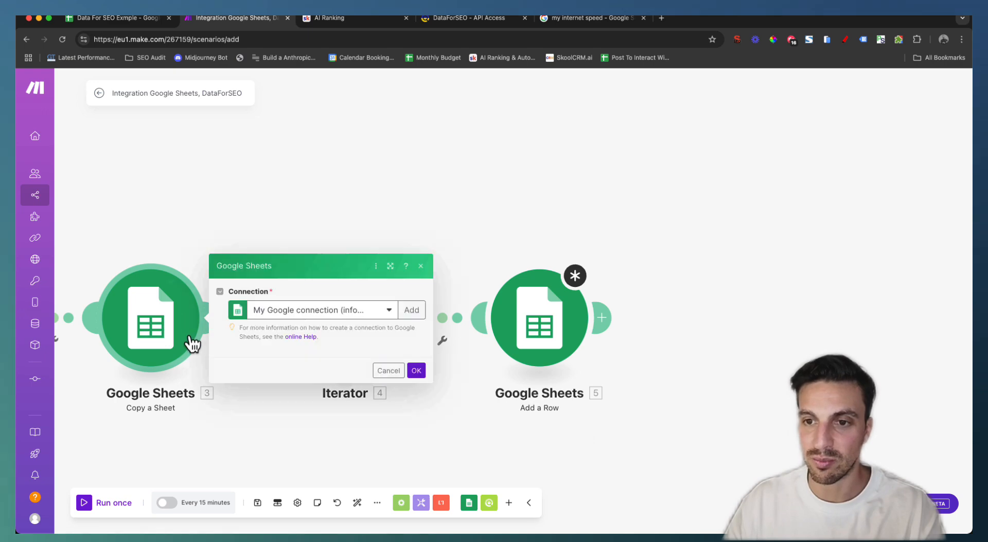
{"action": "left_click", "coordinate": [255, 453]}
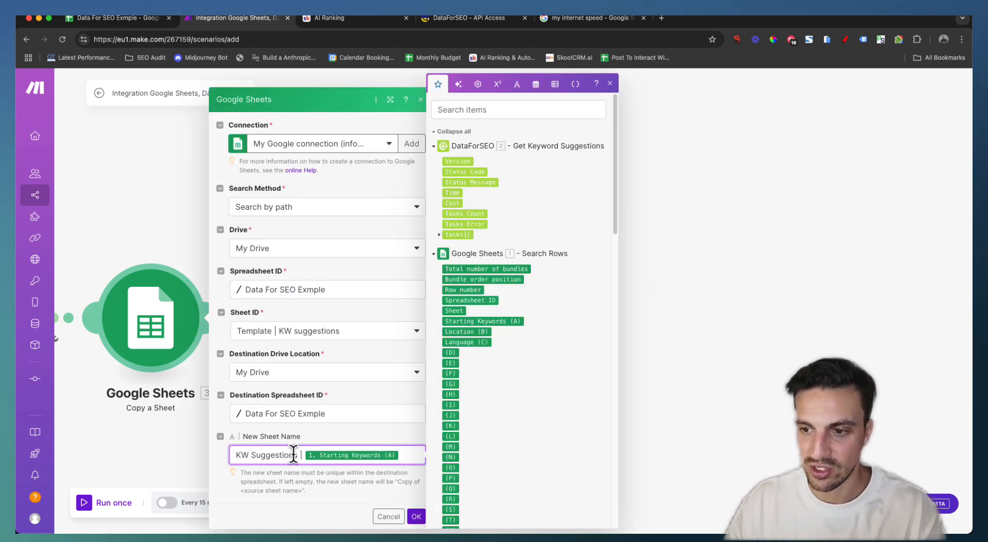
{"action": "left_click", "coordinate": [415, 516]}
{"action": "left_click", "coordinate": [538, 360]}
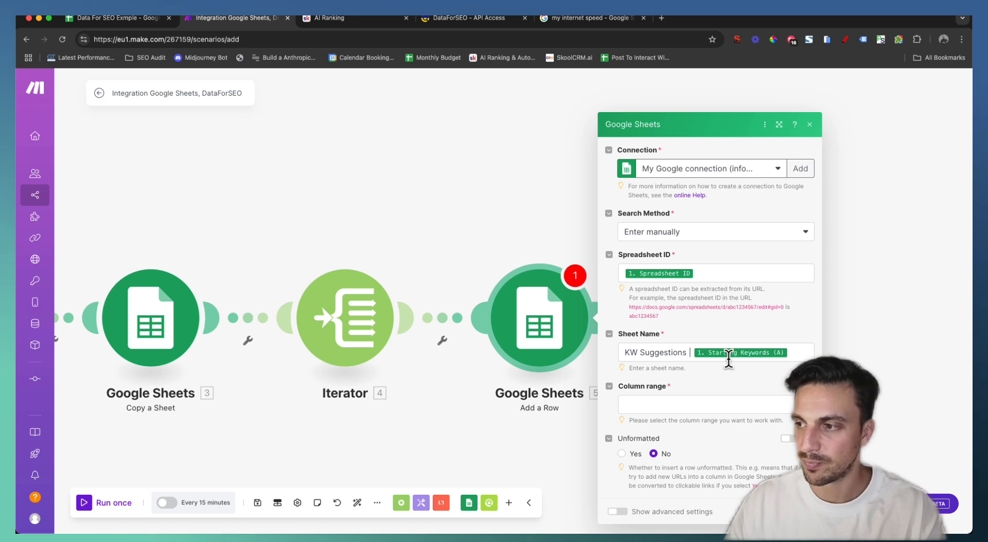
{"action": "left_click", "coordinate": [718, 409]}
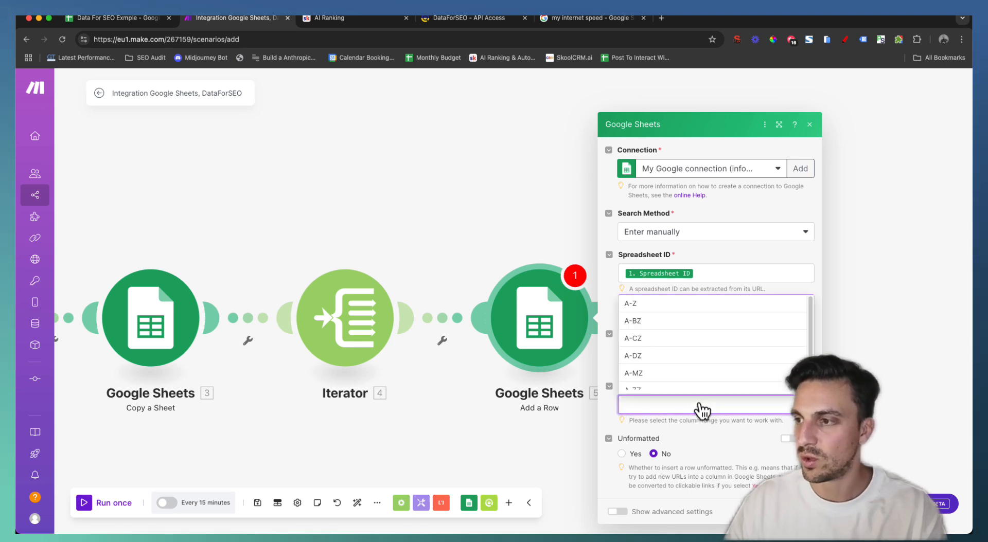
Use the A-Z column range, mapping Starting Keywords (A) to column A and the Iterator keyword to B
{"action": "left_click", "coordinate": [668, 307]}
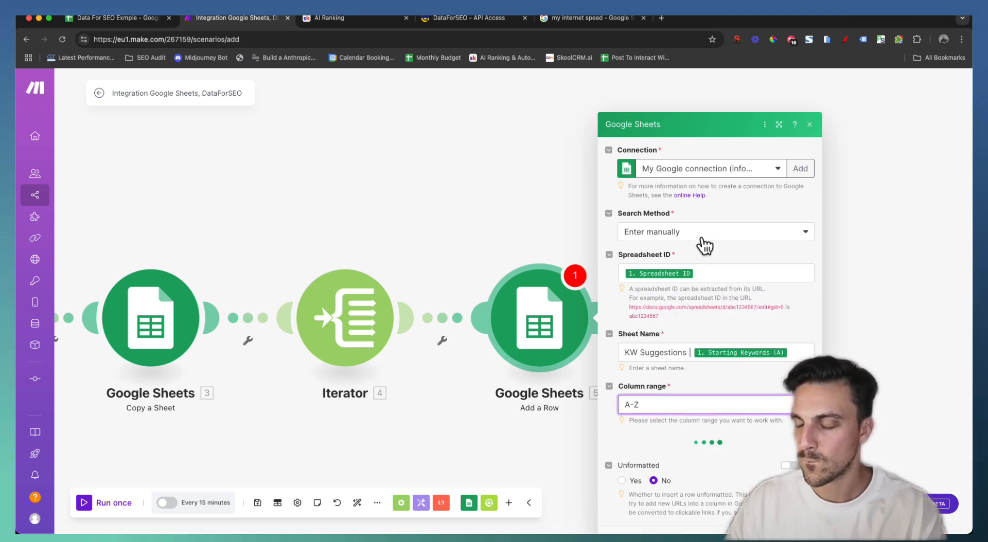
{"action": "scroll", "coordinate": [730, 294], "scroll_direction": "down", "scroll_amount": 5}
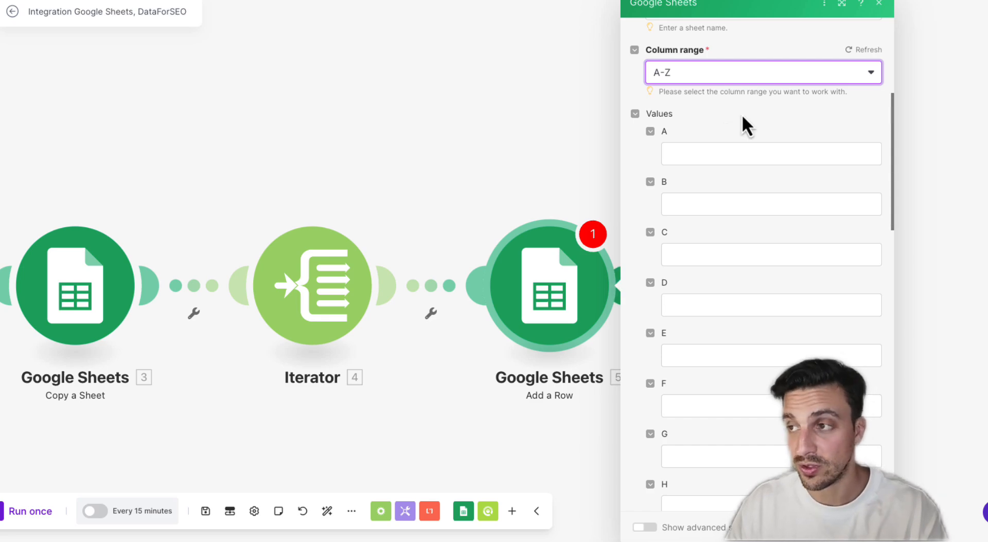
{"action": "left_click", "coordinate": [741, 154]}
{"action": "scroll", "coordinate": [638, 276], "scroll_direction": "down", "scroll_amount": 10}
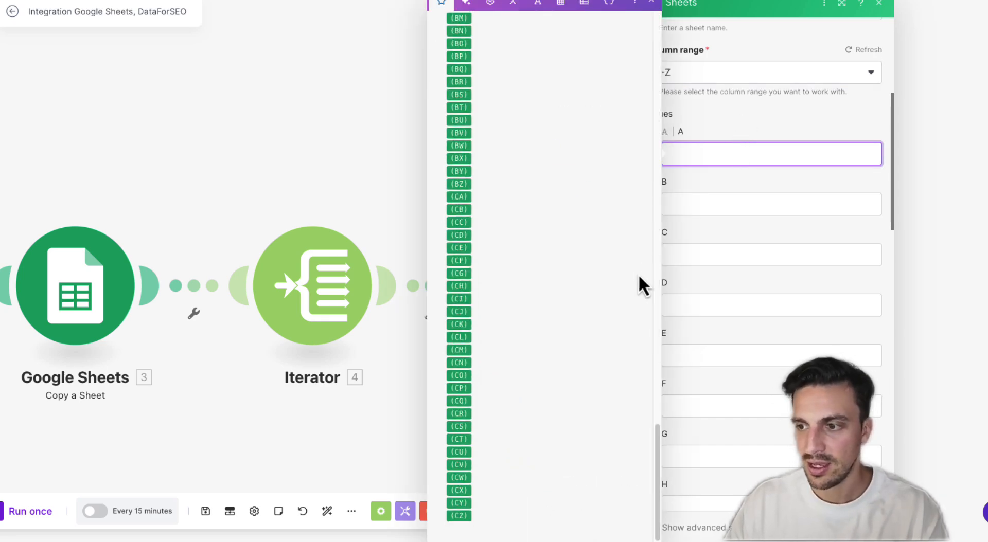
{"action": "scroll", "coordinate": [638, 273], "scroll_direction": "up", "scroll_amount": 10}
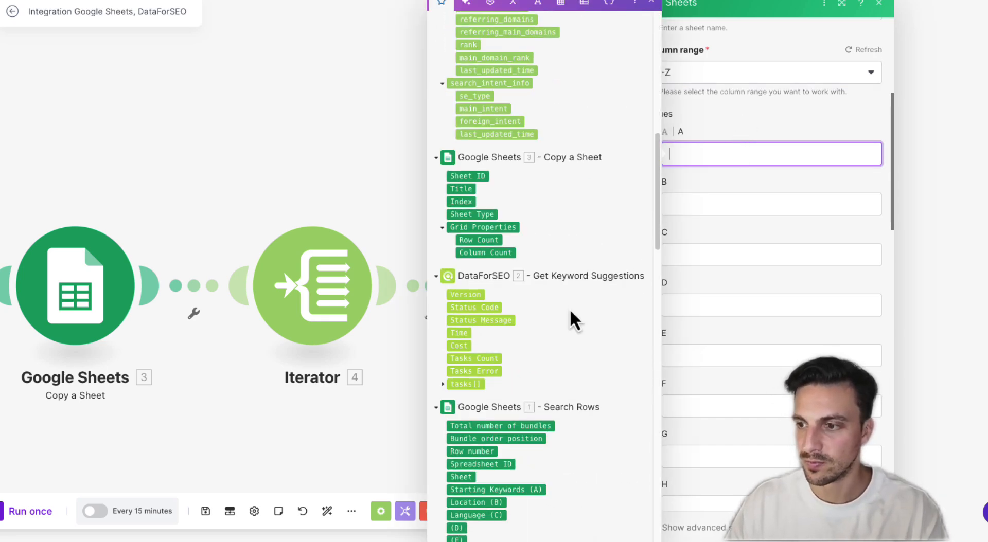
{"action": "scroll", "coordinate": [545, 360], "scroll_direction": "down", "scroll_amount": 1}
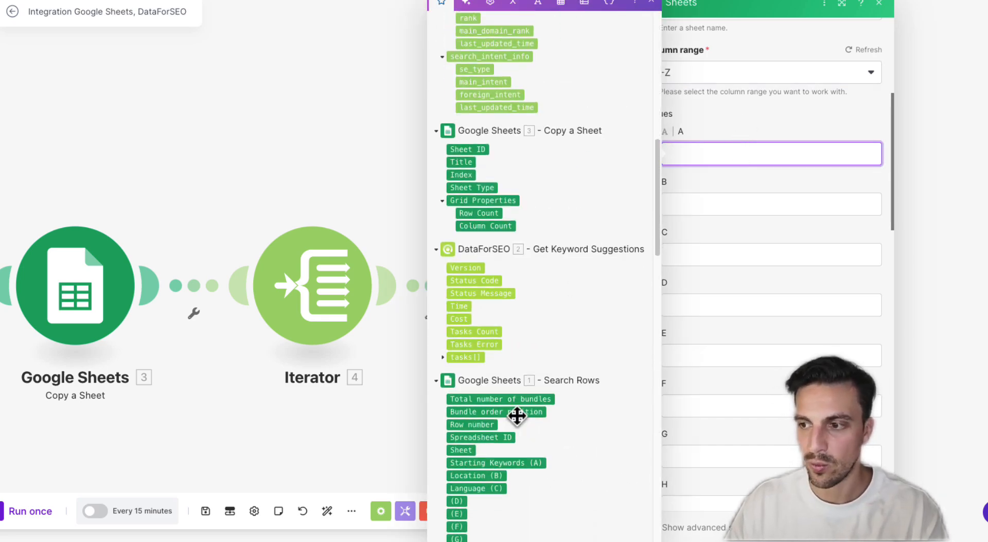
{"action": "left_click", "coordinate": [506, 465]}
{"action": "left_click", "coordinate": [694, 206]}
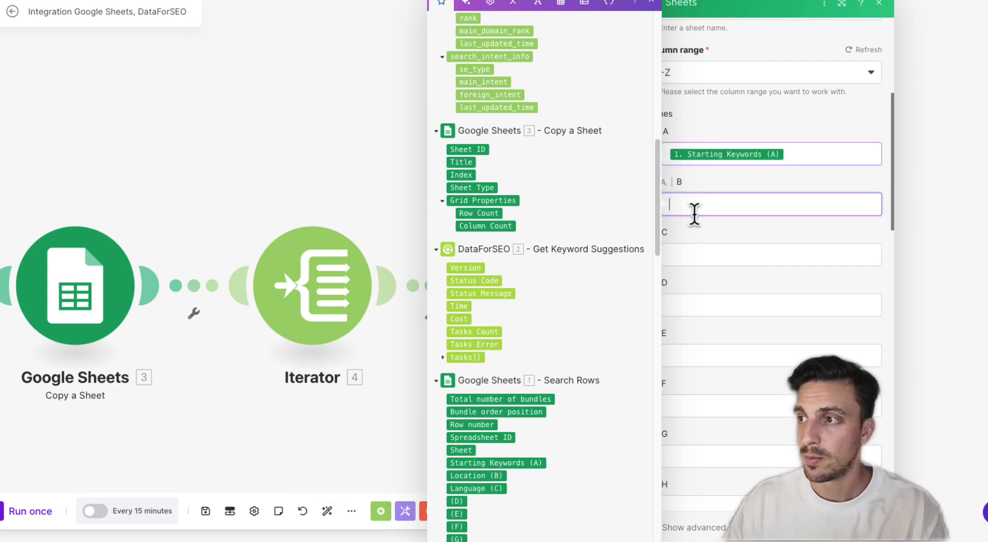
{"action": "scroll", "coordinate": [487, 157], "scroll_direction": "up", "scroll_amount": 15}
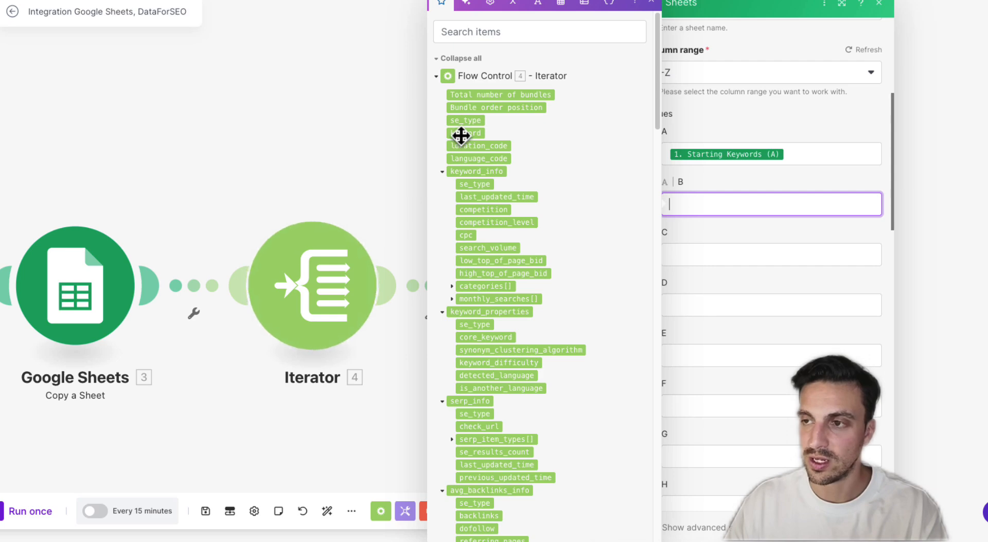
{"action": "left_click", "coordinate": [460, 133]}
Map search volume, competition, cost per click and main search intent to columns C–F, then run once
{"action": "left_click", "coordinate": [689, 255]}
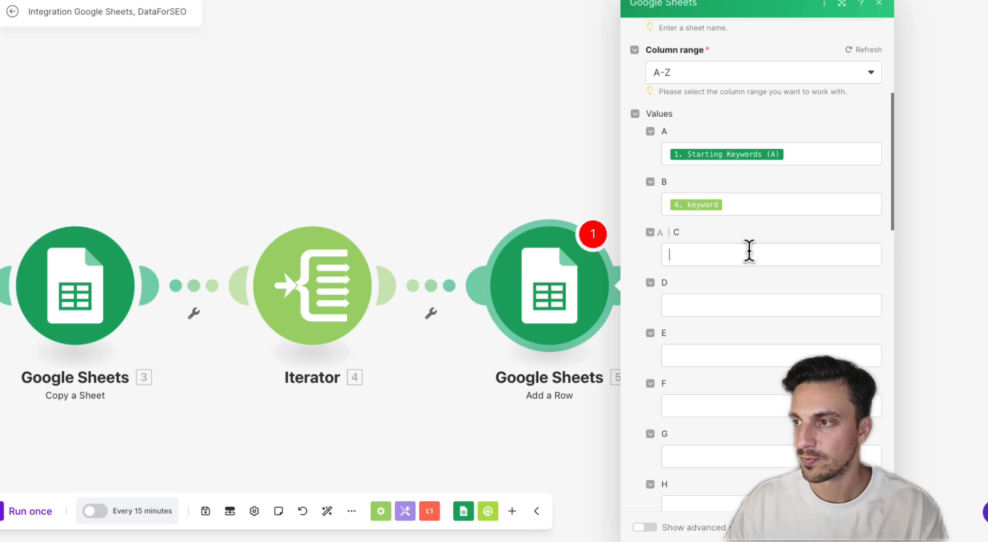
{"action": "left_click", "coordinate": [750, 251]}
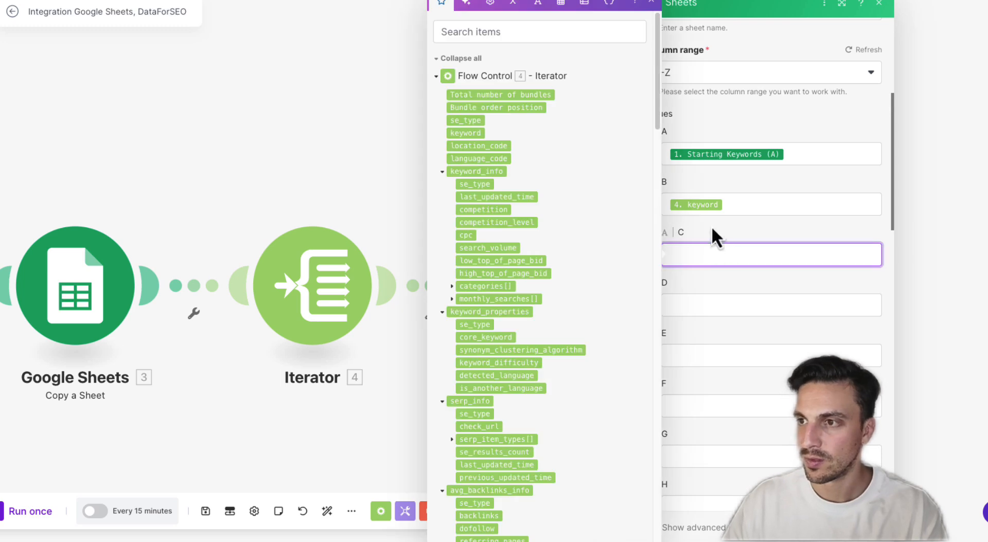
{"action": "left_click", "coordinate": [479, 249]}
{"action": "left_click", "coordinate": [697, 308]}
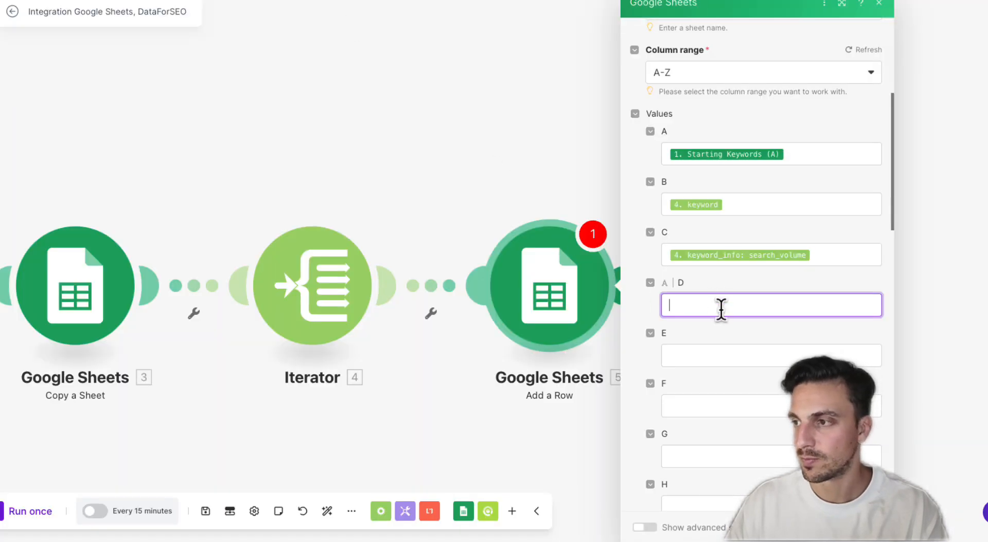
{"action": "left_click", "coordinate": [721, 308]}
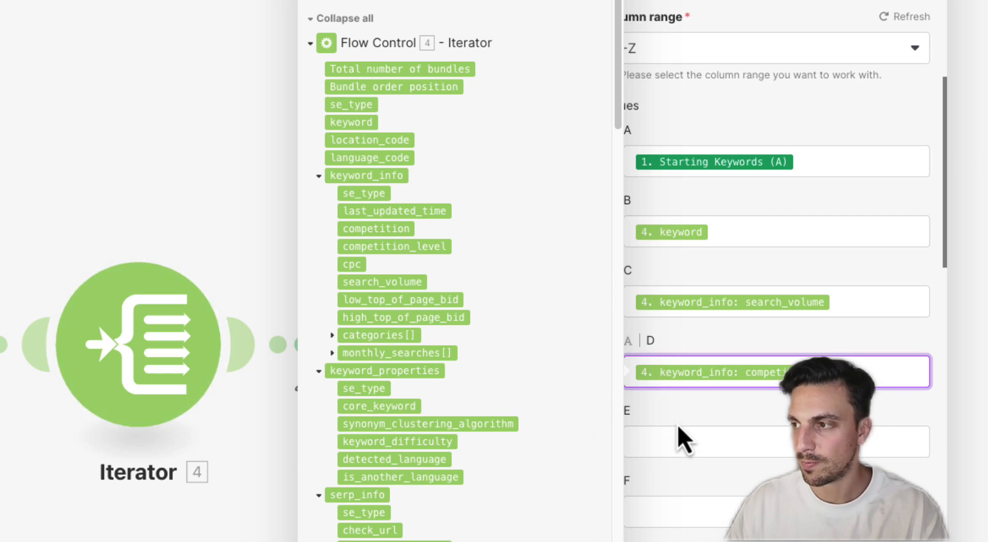
{"action": "left_click", "coordinate": [693, 441]}
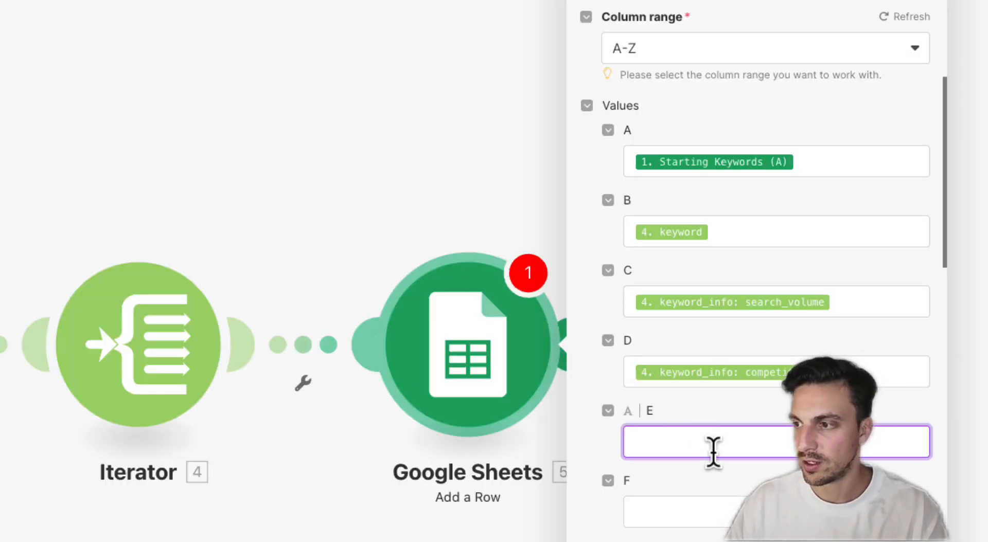
{"action": "left_click", "coordinate": [712, 452]}
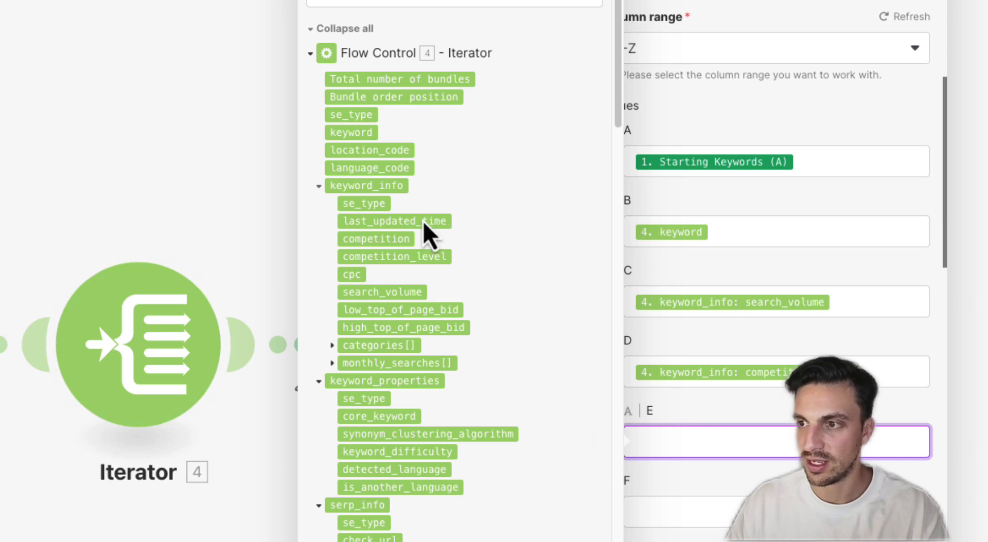
{"action": "left_click", "coordinate": [355, 273]}
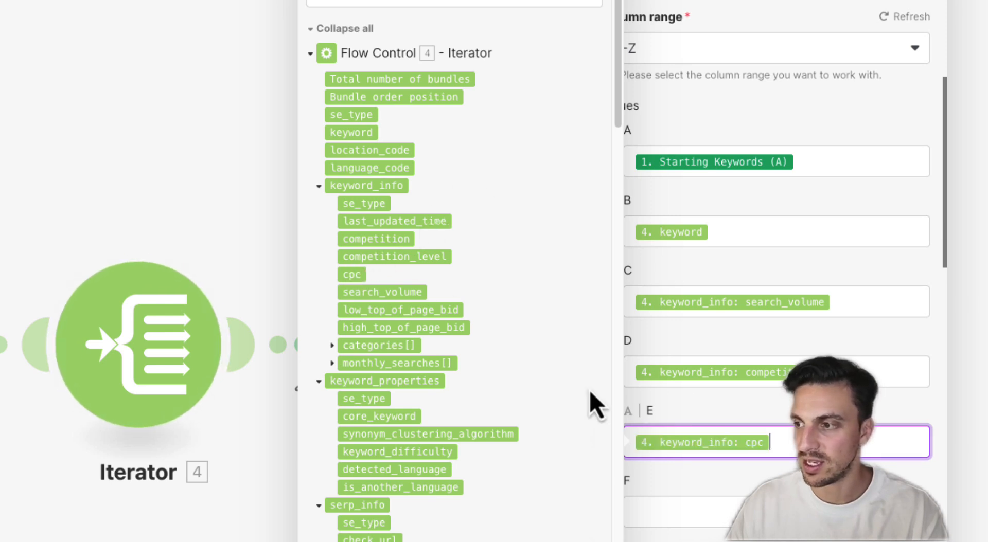
{"action": "left_click", "coordinate": [712, 498]}
{"action": "scroll", "coordinate": [432, 297], "scroll_direction": "down", "scroll_amount": 7}
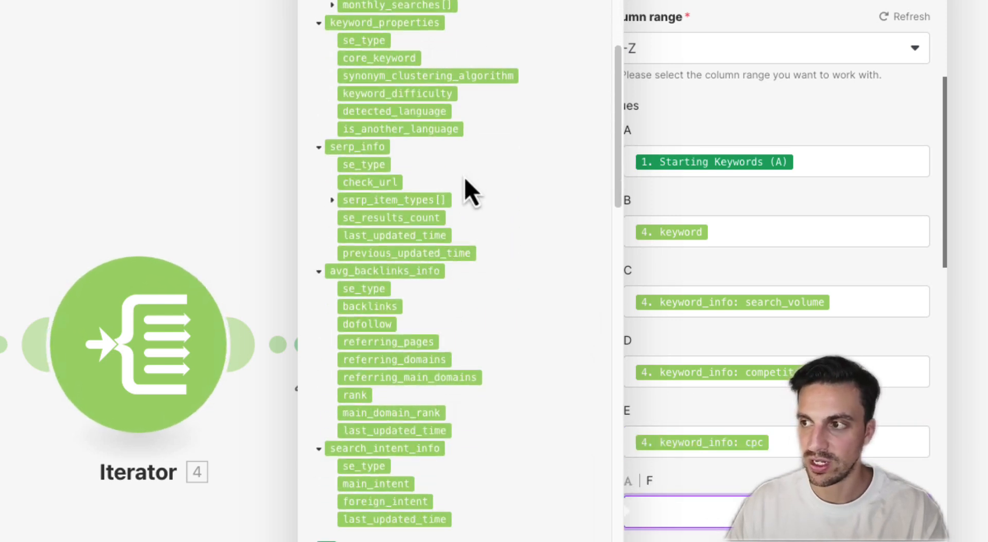
{"action": "scroll", "coordinate": [414, 339], "scroll_direction": "down", "scroll_amount": 1}
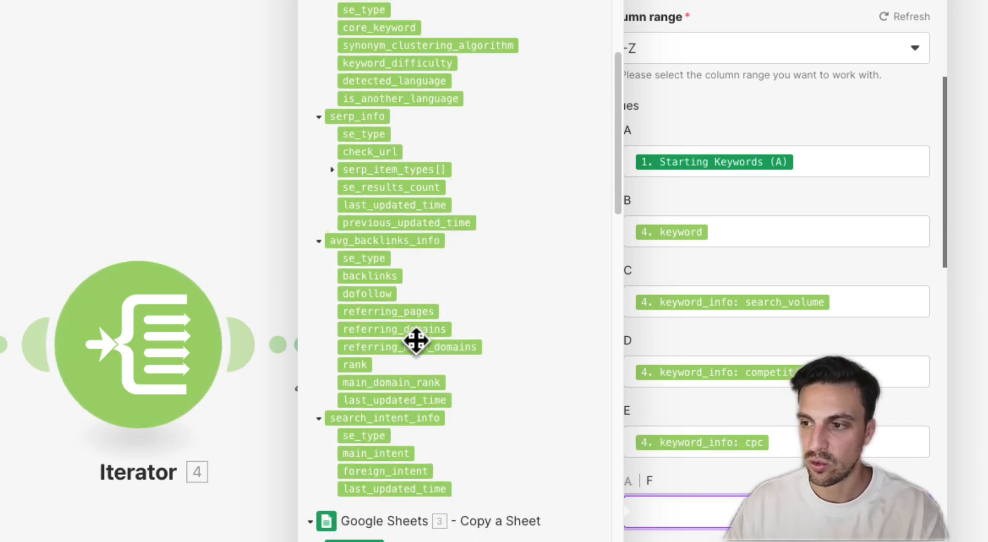
{"action": "left_click", "coordinate": [379, 453]}
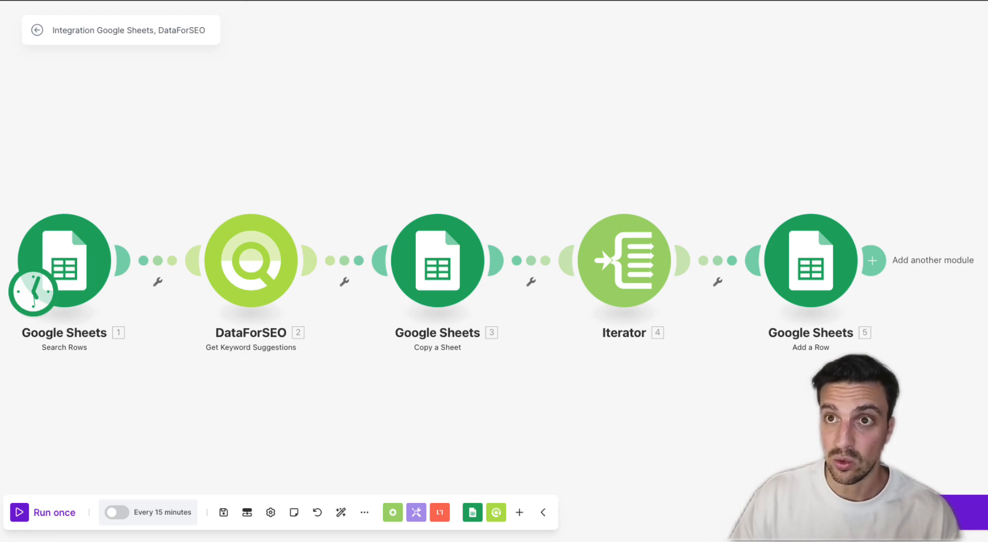
{"action": "left_click", "coordinate": [19, 513]}
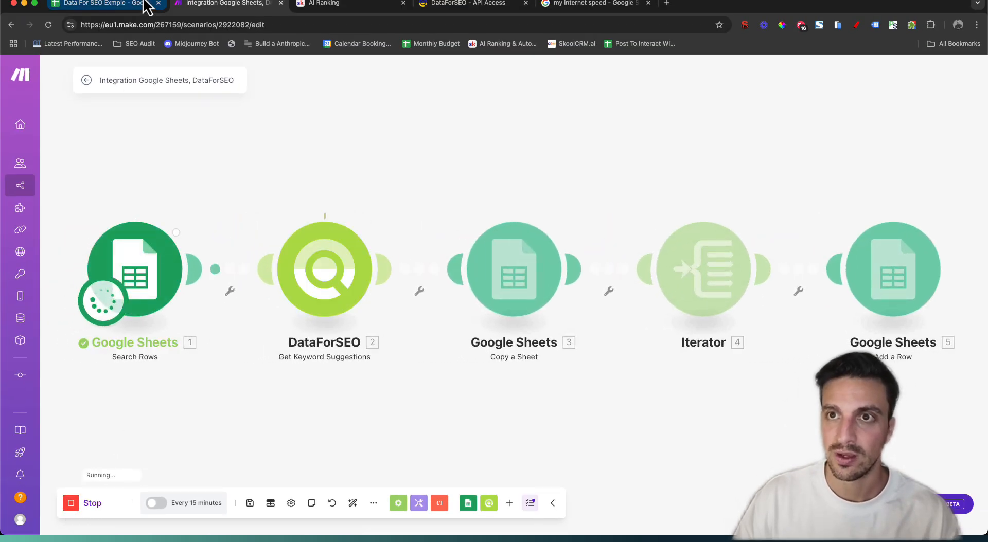
{"action": "left_click", "coordinate": [142, 3]}
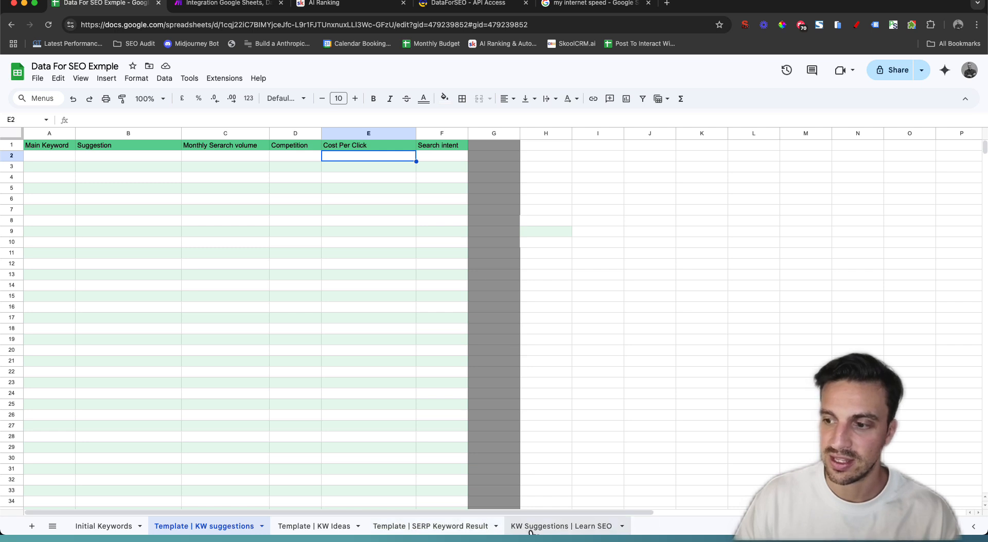
Review the KW Suggestions | Learn SEO sheet's keywords, search volumes, competition, CPC and intent values
{"action": "left_click", "coordinate": [561, 526]}
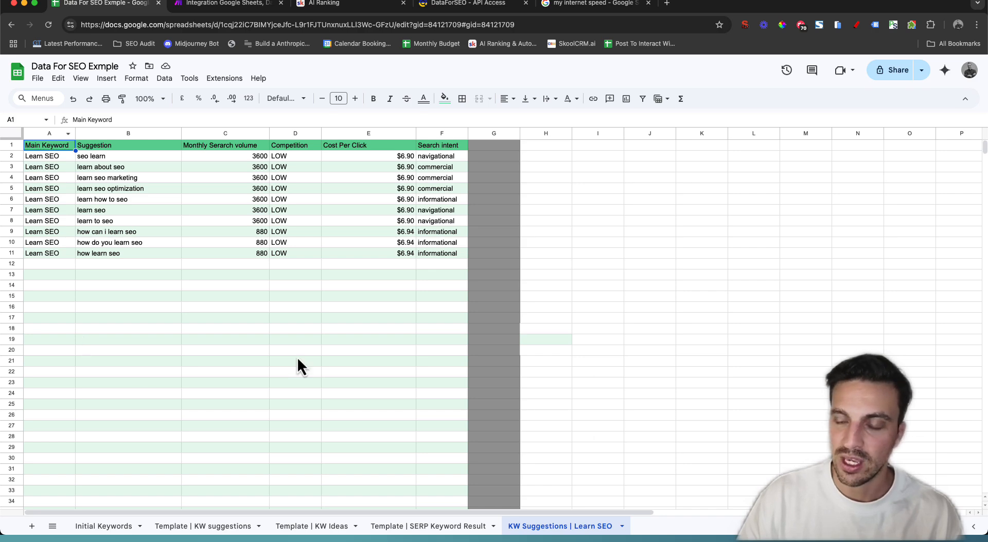
{"action": "left_click_drag", "start_coordinate": [60, 157], "coordinate": [60, 239]}
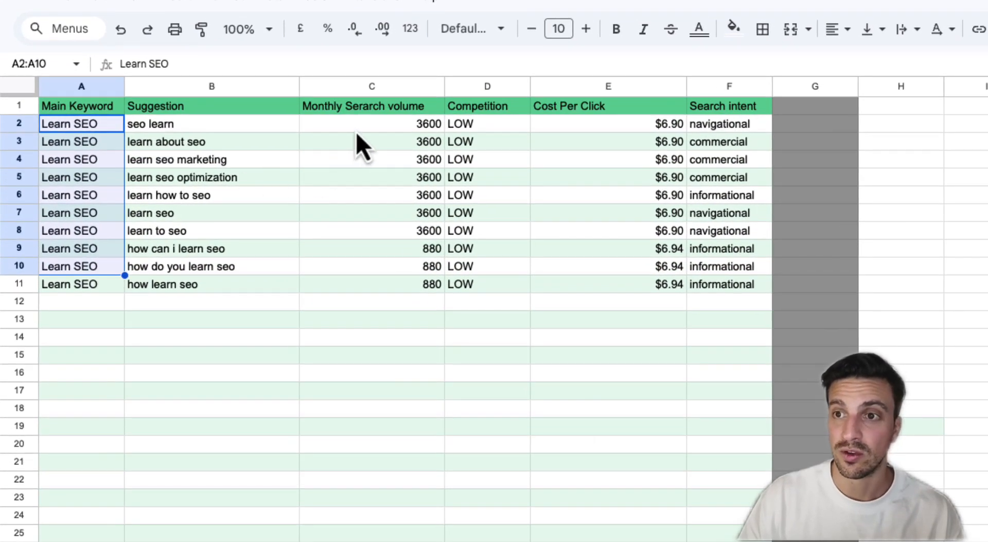
{"action": "left_click", "coordinate": [357, 131]}
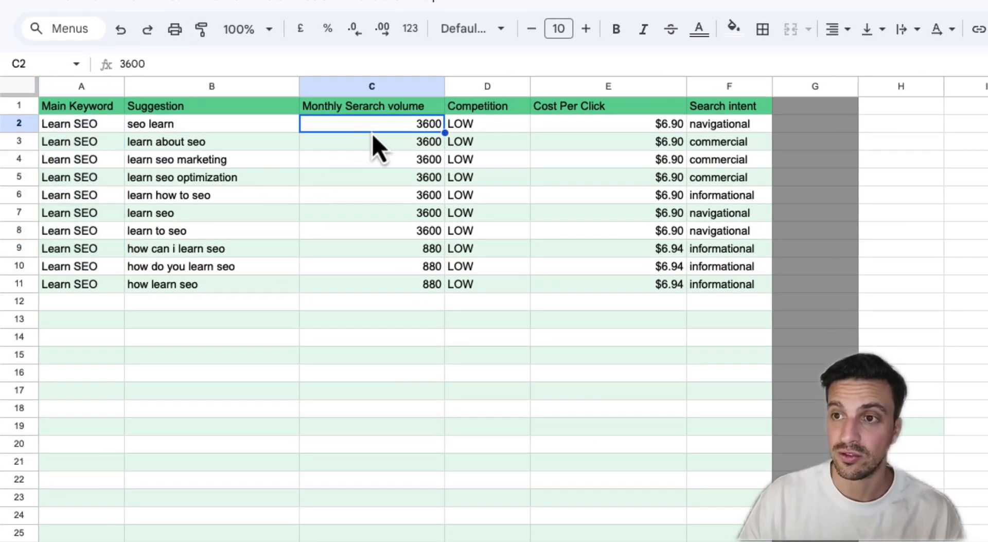
{"action": "left_click", "coordinate": [506, 159]}
{"action": "left_click", "coordinate": [643, 167]}
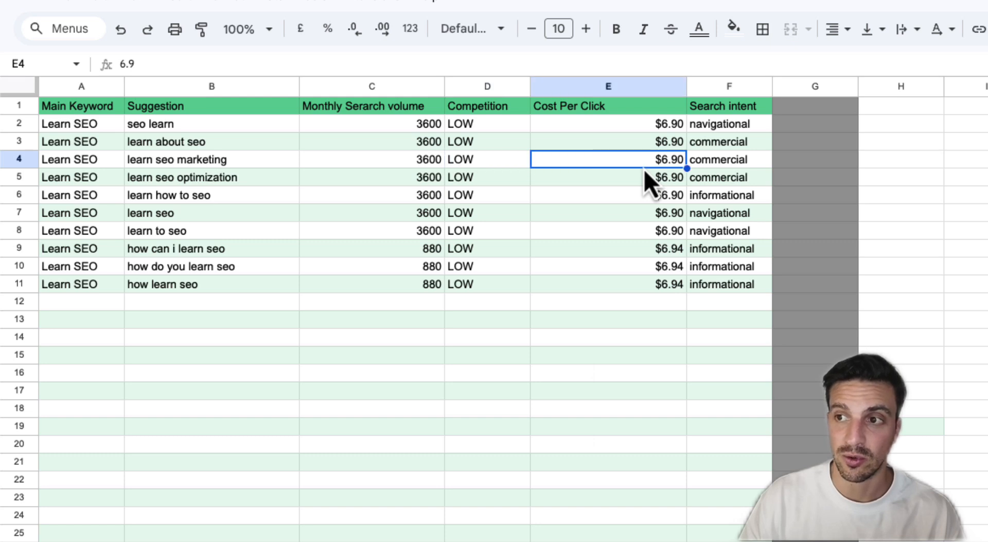
{"action": "left_click", "coordinate": [714, 182]}
{"action": "left_click", "coordinate": [240, 251]}
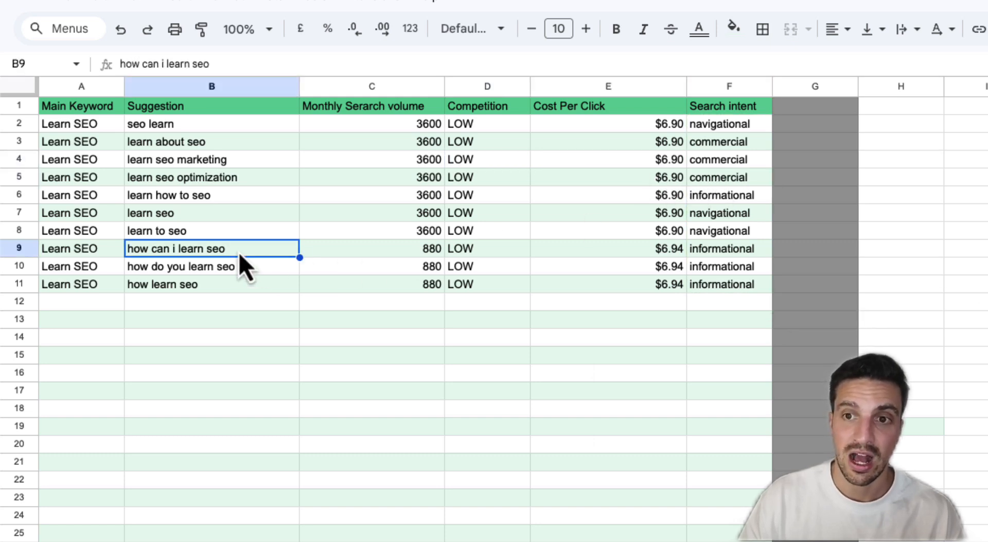
{"action": "left_click", "coordinate": [436, 249]}
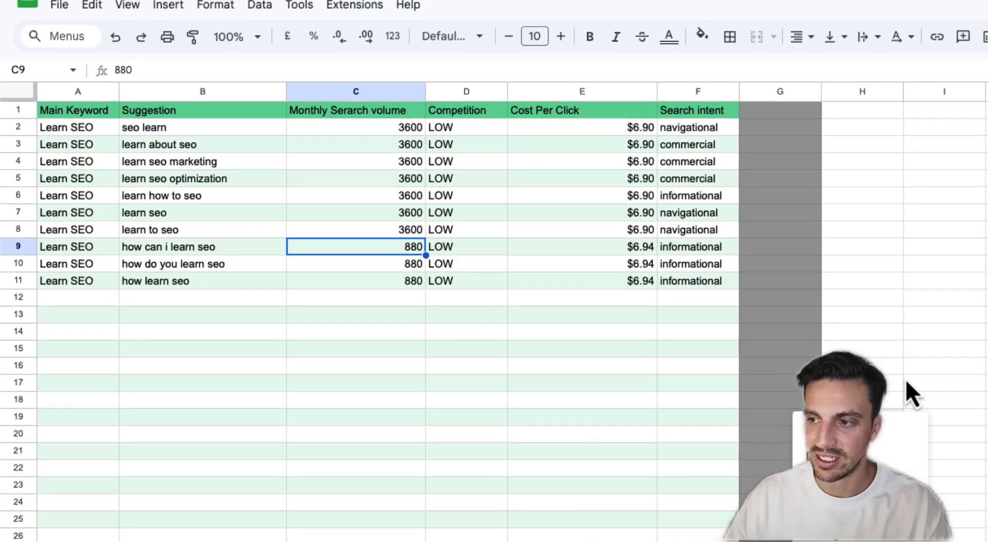
Delete the KW Suggestions | Learn SEO sheet and go back to the Make scenario
{"action": "right_click", "coordinate": [560, 526]}
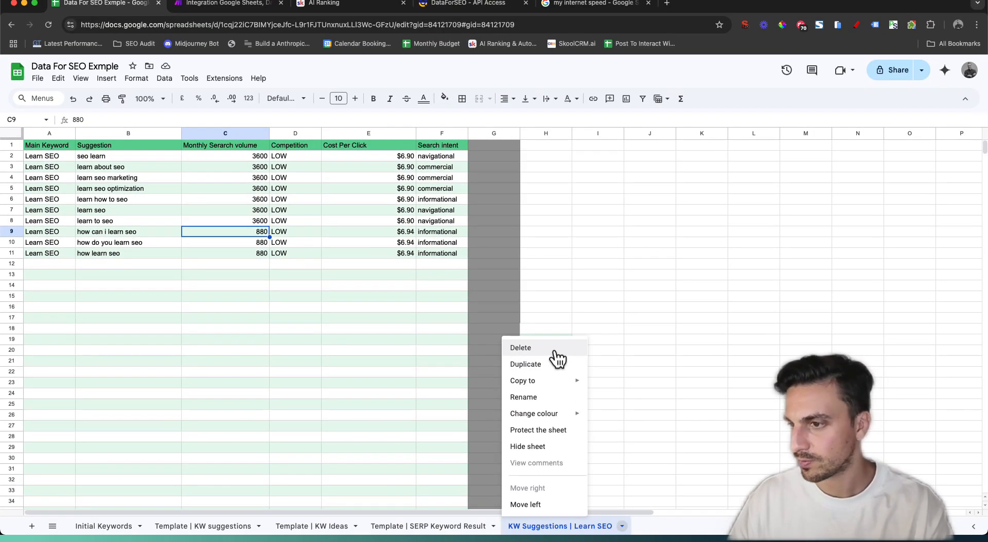
{"action": "left_click", "coordinate": [556, 348]}
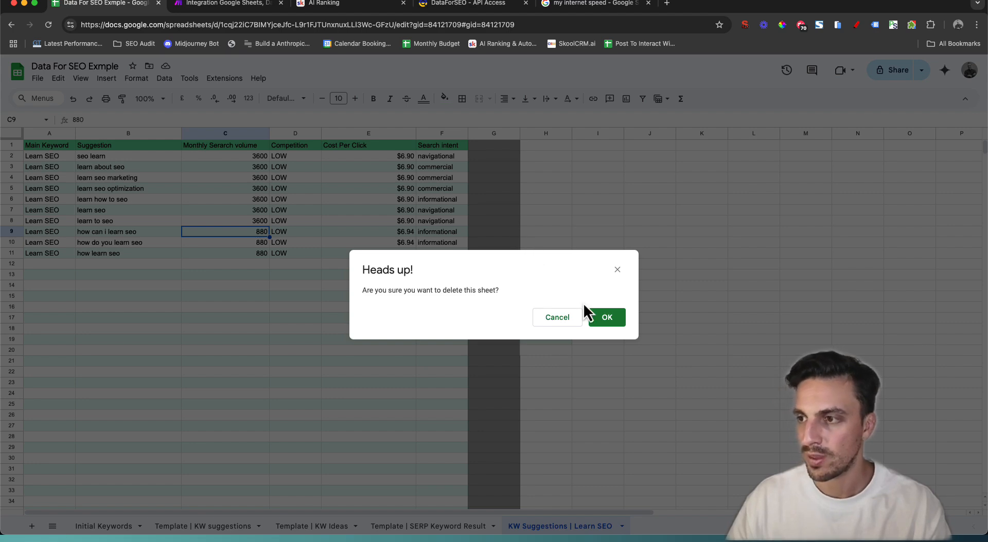
{"action": "left_click", "coordinate": [608, 317]}
{"action": "left_click", "coordinate": [250, 6]}
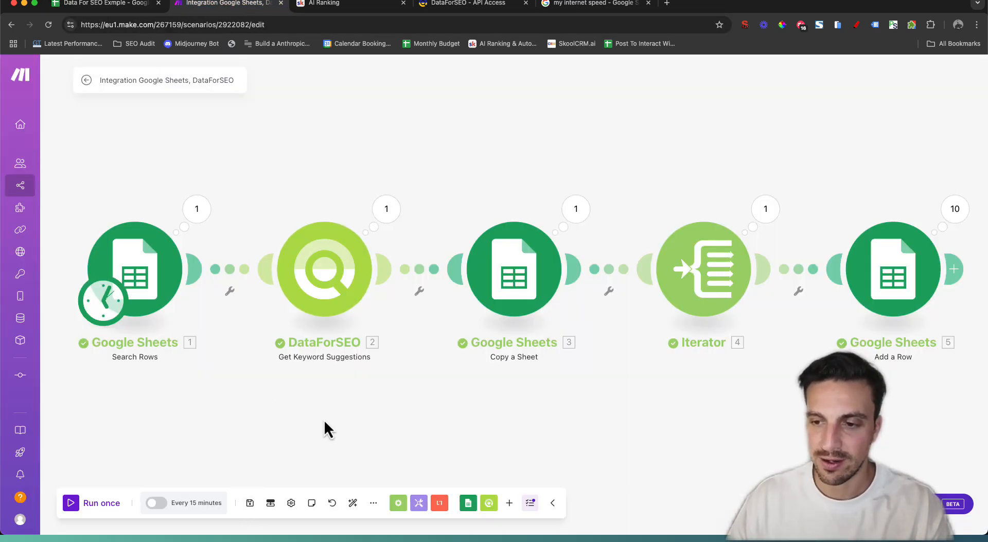
{"action": "scroll", "coordinate": [327, 407], "scroll_direction": "down", "scroll_amount": 2}
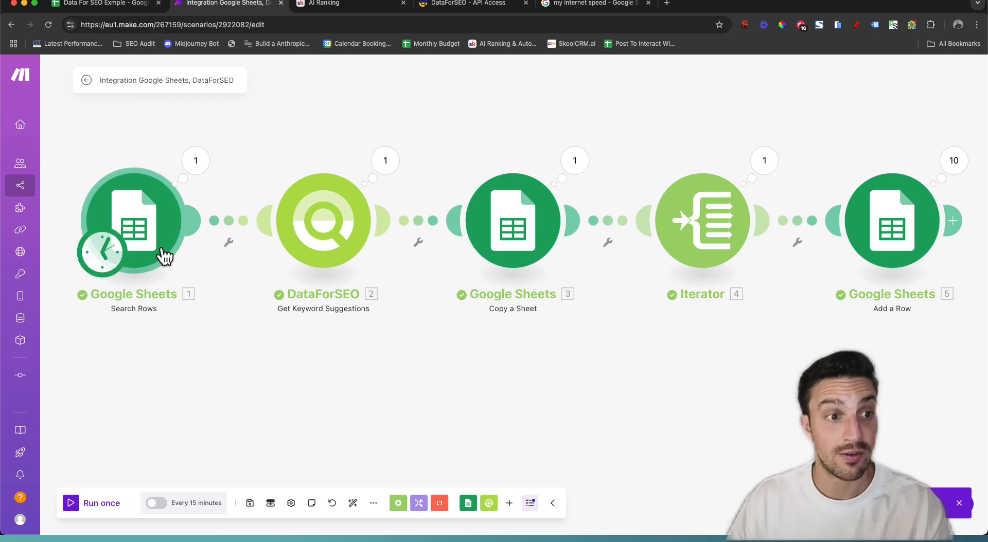
Insert a Router between Search Rows and DataForSEO, add an empty second route, and auto-align the layout
{"action": "left_click", "coordinate": [225, 226]}
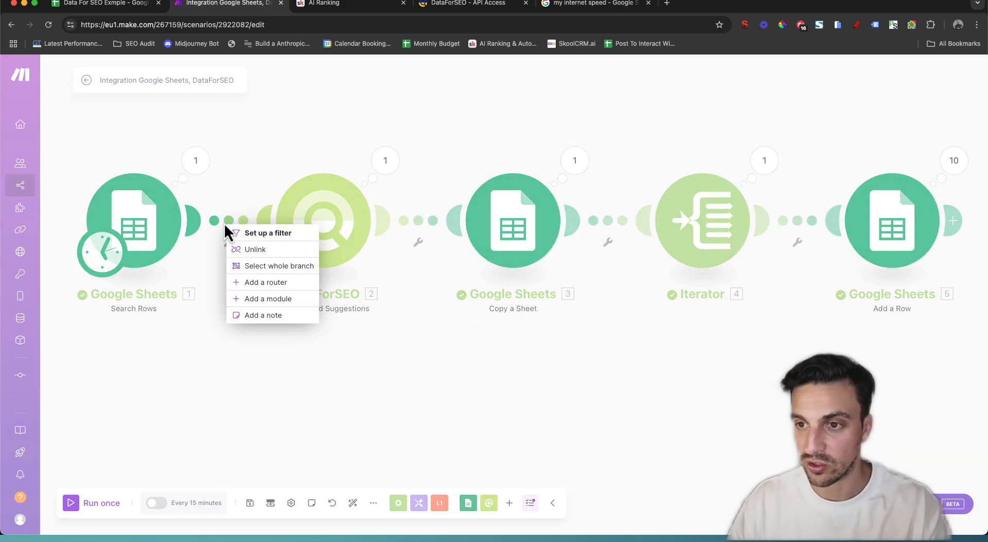
{"action": "left_click", "coordinate": [281, 286]}
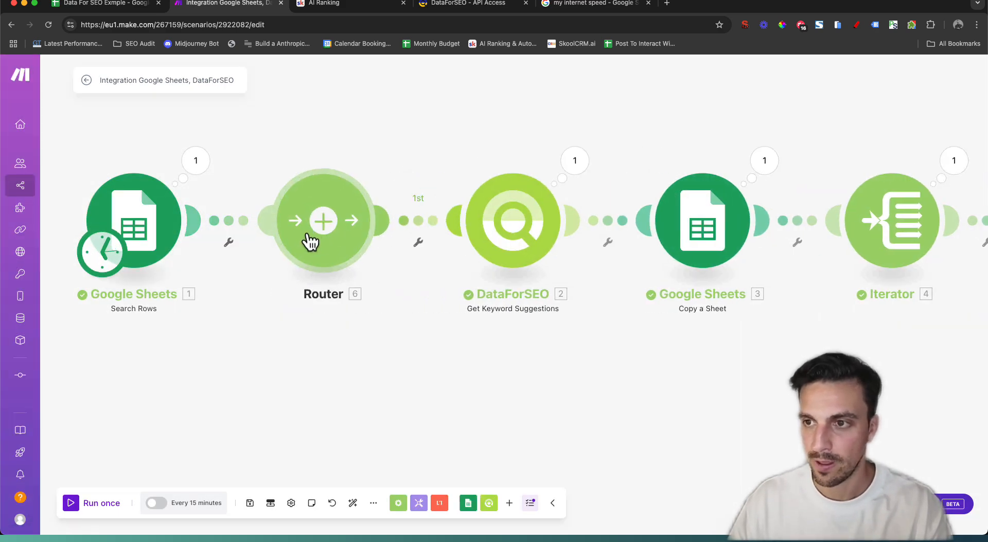
{"action": "left_click", "coordinate": [324, 229]}
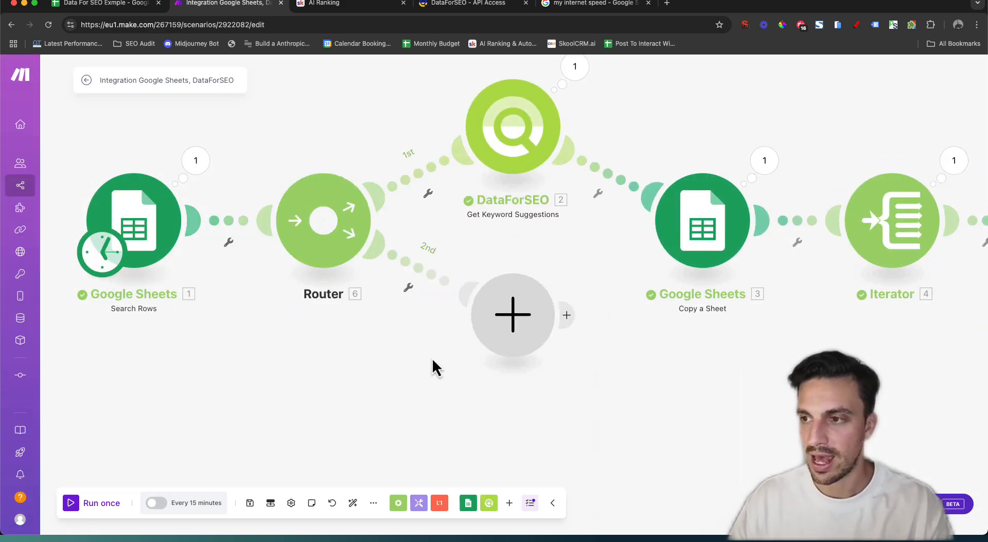
{"action": "left_click", "coordinate": [353, 503]}
{"action": "left_click_drag", "start_coordinate": [319, 436], "coordinate": [308, 400]}
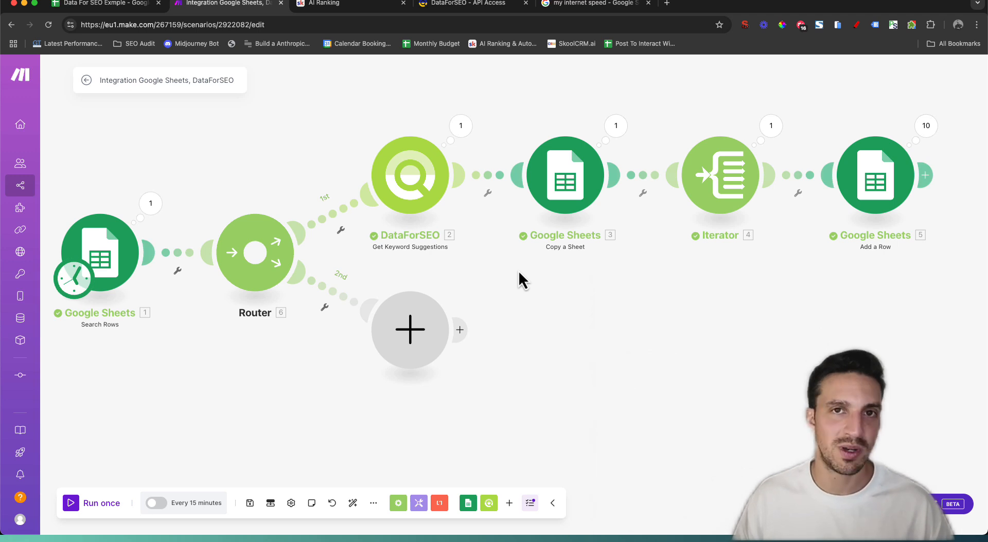
Add a DataForSEO Get Parsed SERP module on the empty second route
{"action": "left_click", "coordinate": [410, 329]}
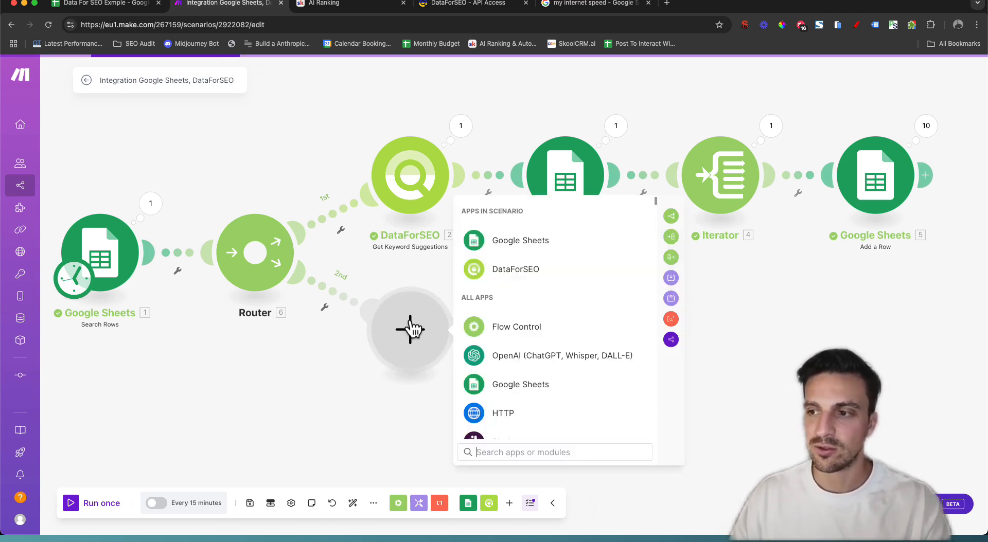
{"action": "left_click", "coordinate": [513, 277]}
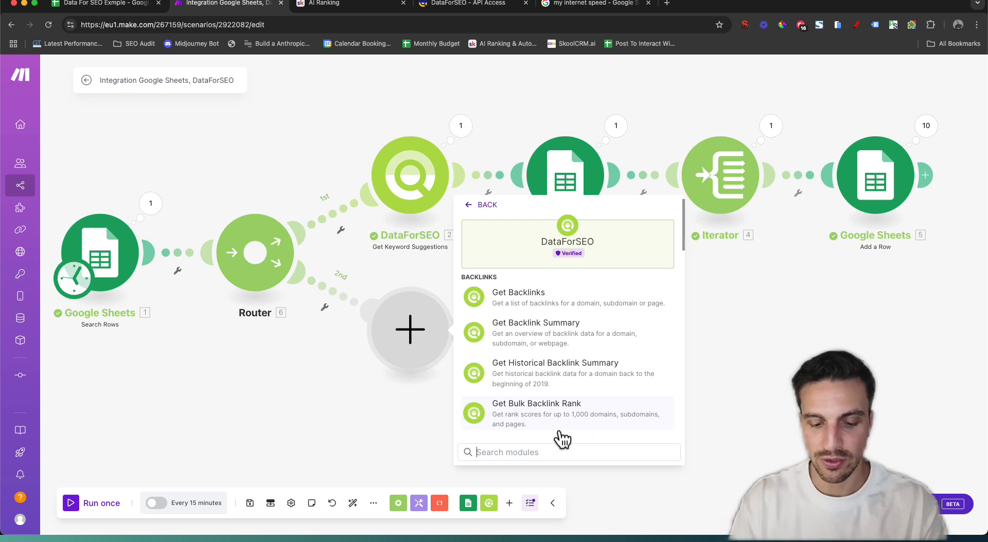
{"action": "type", "text": "serp"}
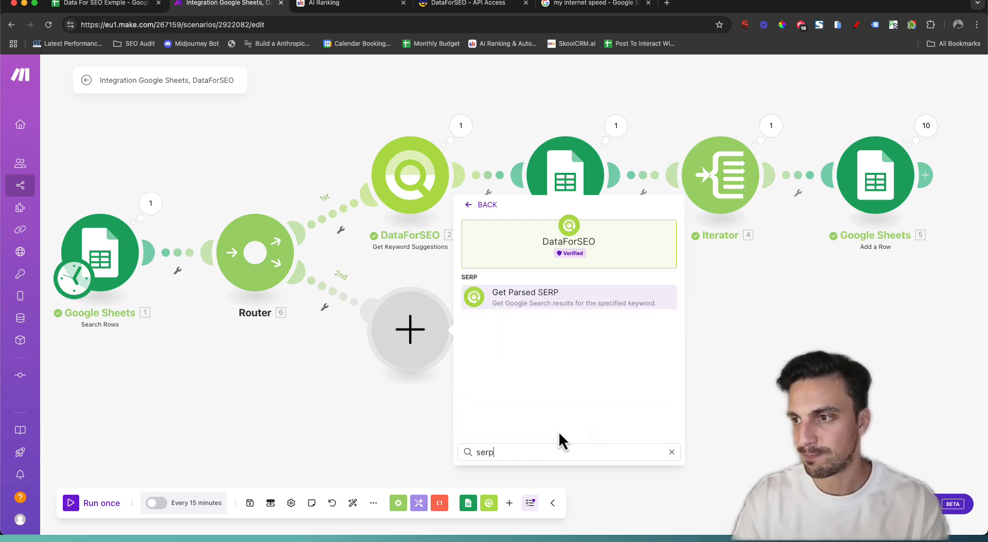
{"action": "left_click", "coordinate": [585, 294]}
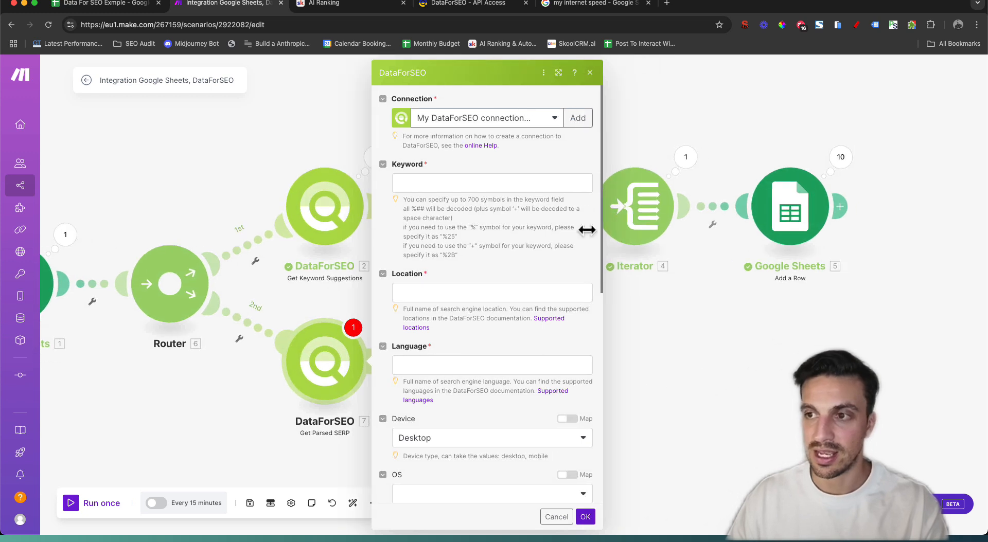
Map Starting Keywords (A), Location (B) and Language (C) into keyword, location and language
{"action": "left_click", "coordinate": [496, 177]}
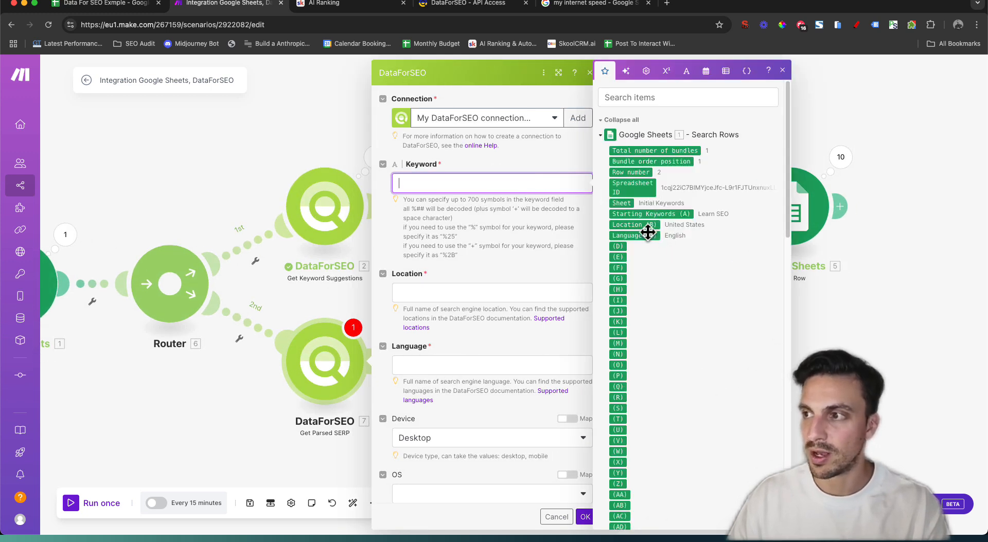
{"action": "left_click", "coordinate": [651, 214]}
{"action": "left_click", "coordinate": [486, 291]}
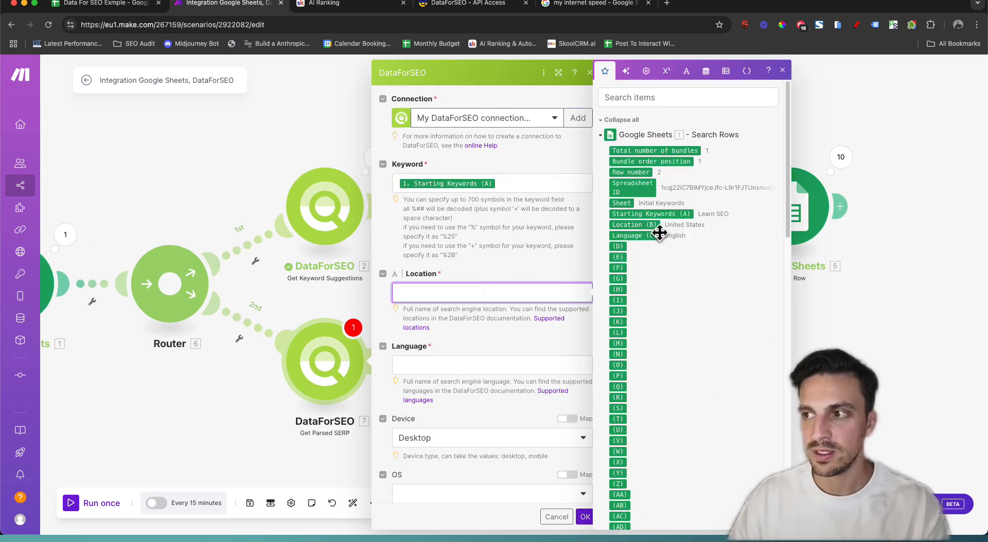
{"action": "left_click", "coordinate": [655, 226]}
{"action": "left_click", "coordinate": [477, 363]}
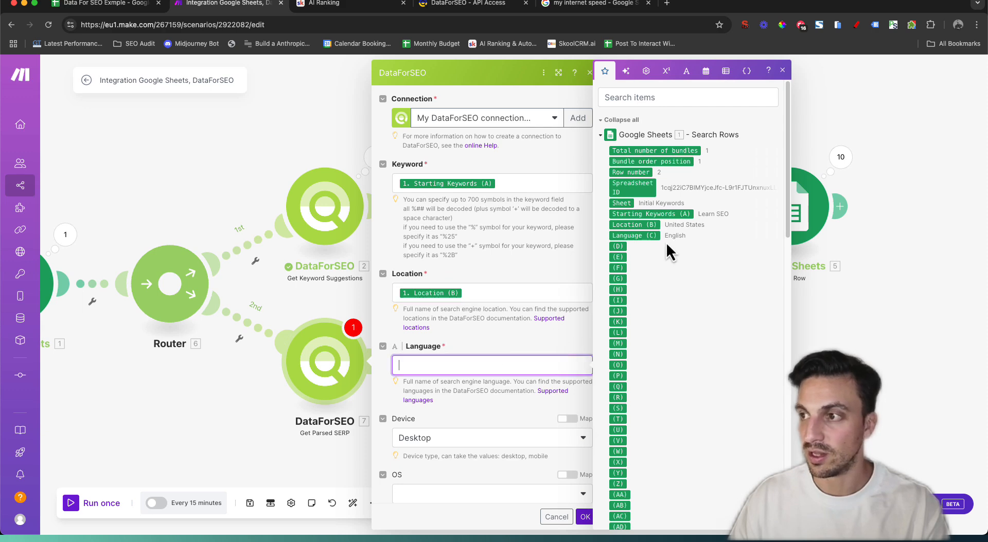
{"action": "left_click", "coordinate": [634, 235]}
Reduce the result depth from 100 to 10 and save the SERP module
{"action": "scroll", "coordinate": [541, 294], "scroll_direction": "down", "scroll_amount": 6}
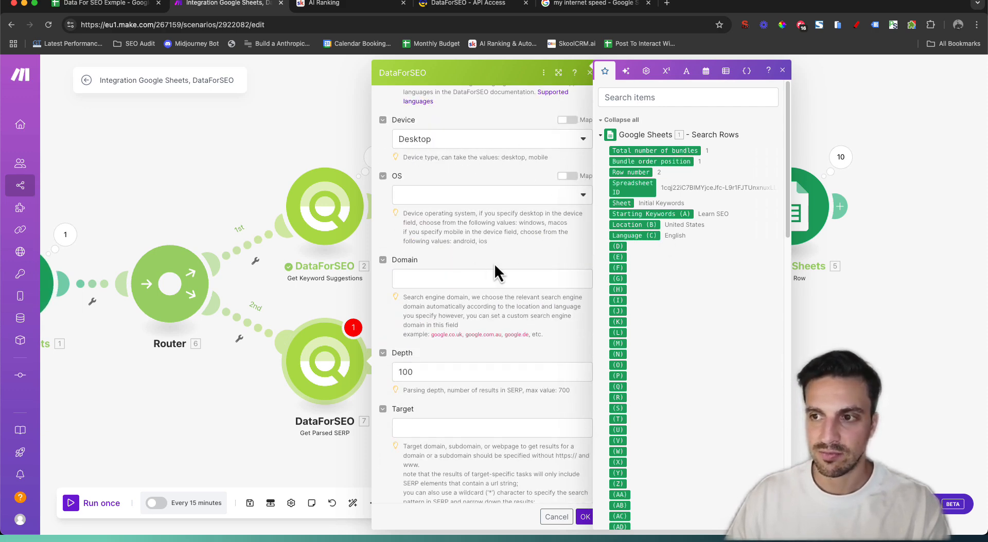
{"action": "left_click", "coordinate": [453, 372]}
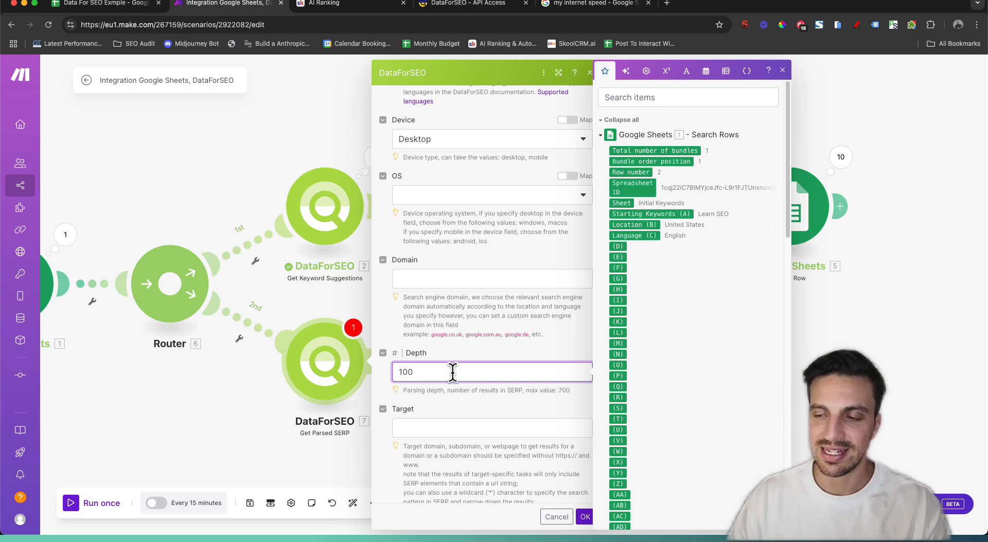
{"action": "key", "text": "BackSpace"}
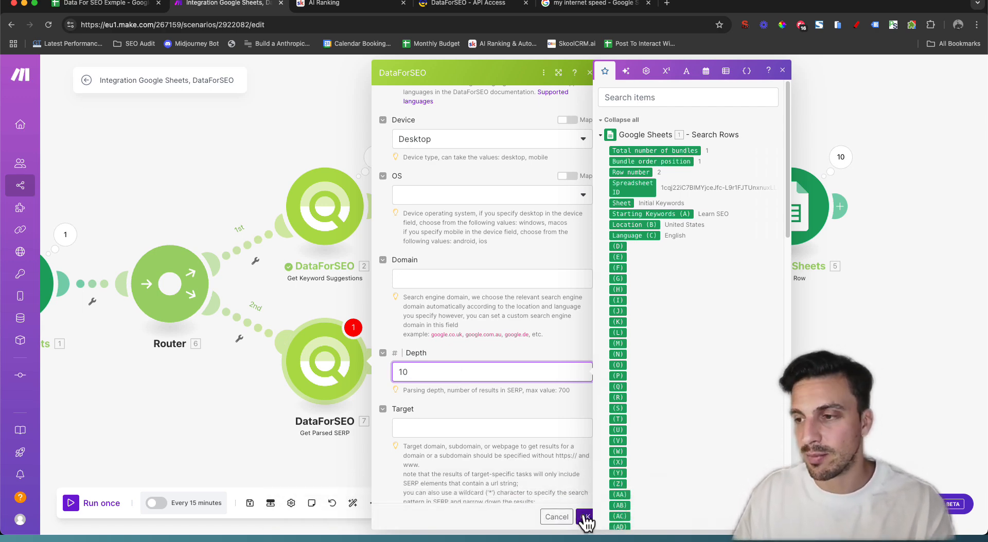
{"action": "scroll", "coordinate": [547, 441], "scroll_direction": "down", "scroll_amount": 3}
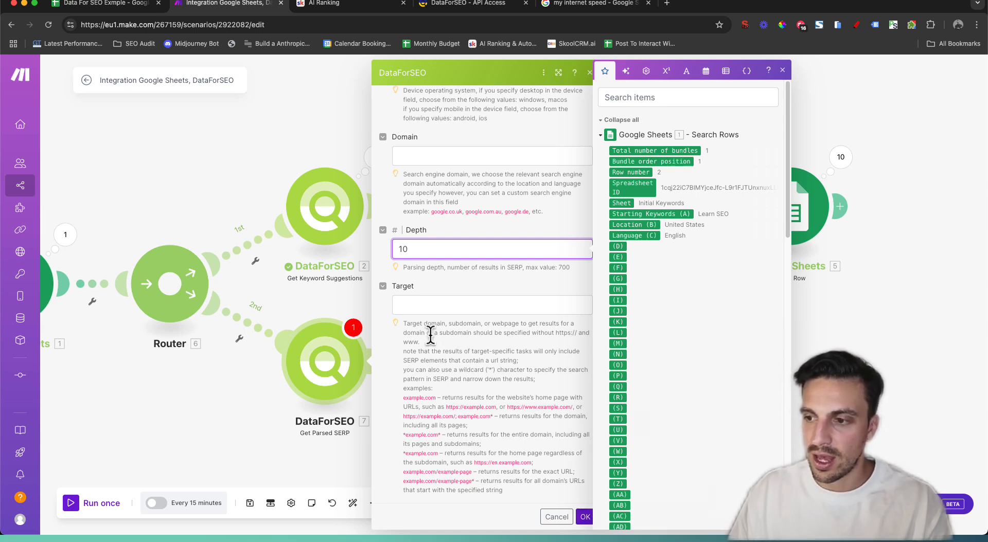
{"action": "left_click", "coordinate": [436, 308]}
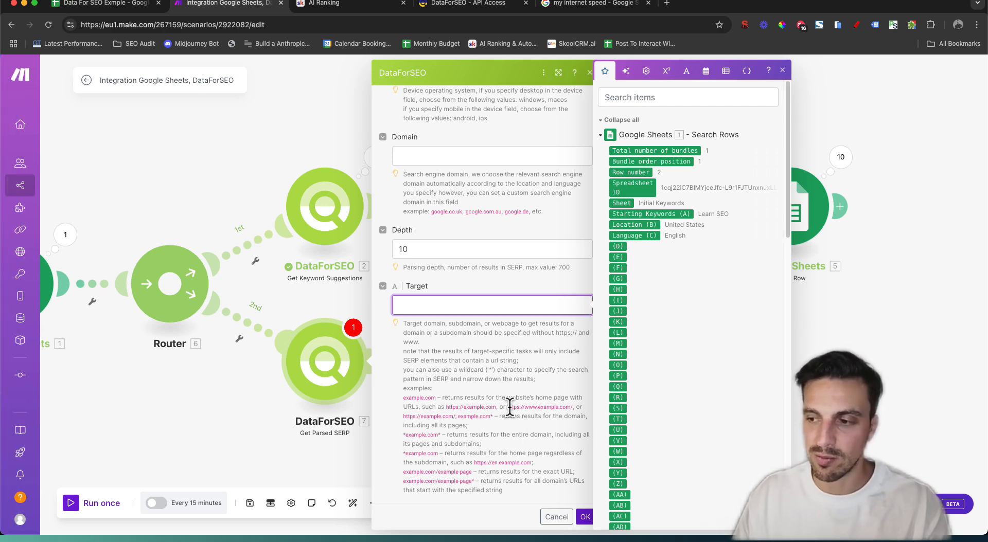
{"action": "left_click", "coordinate": [583, 517]}
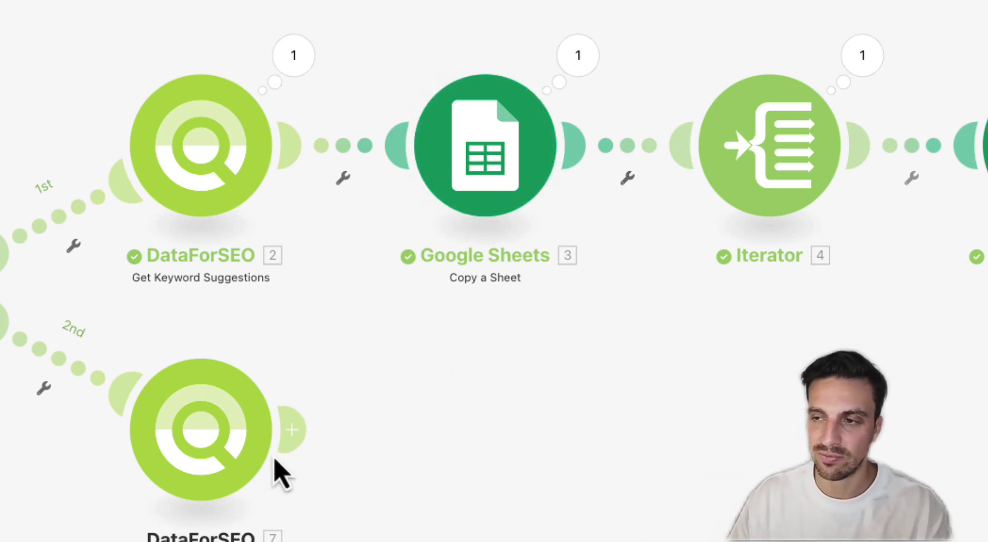
Clone the Copy a Sheet module after Get Parsed SERP and open its settings
{"action": "right_click", "coordinate": [479, 166]}
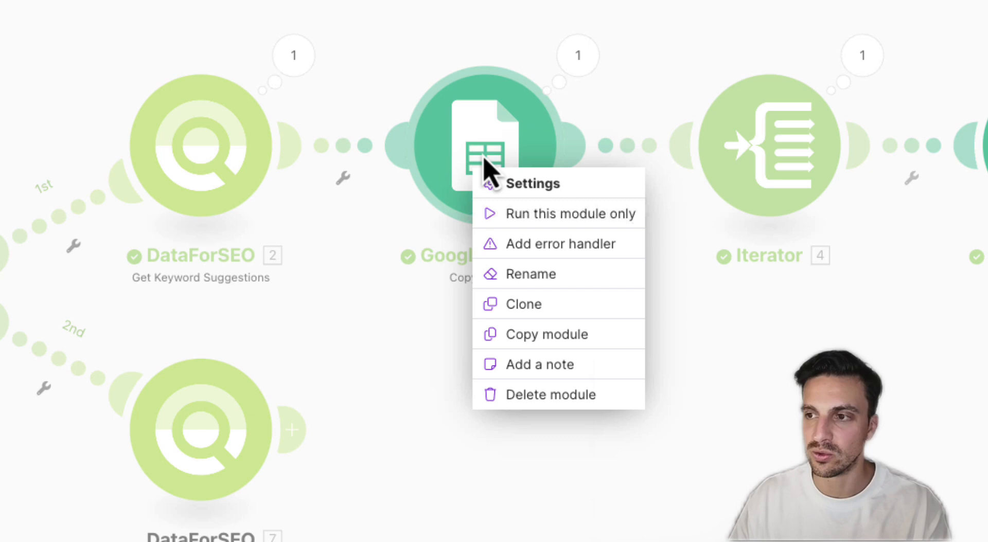
{"action": "left_click", "coordinate": [569, 305]}
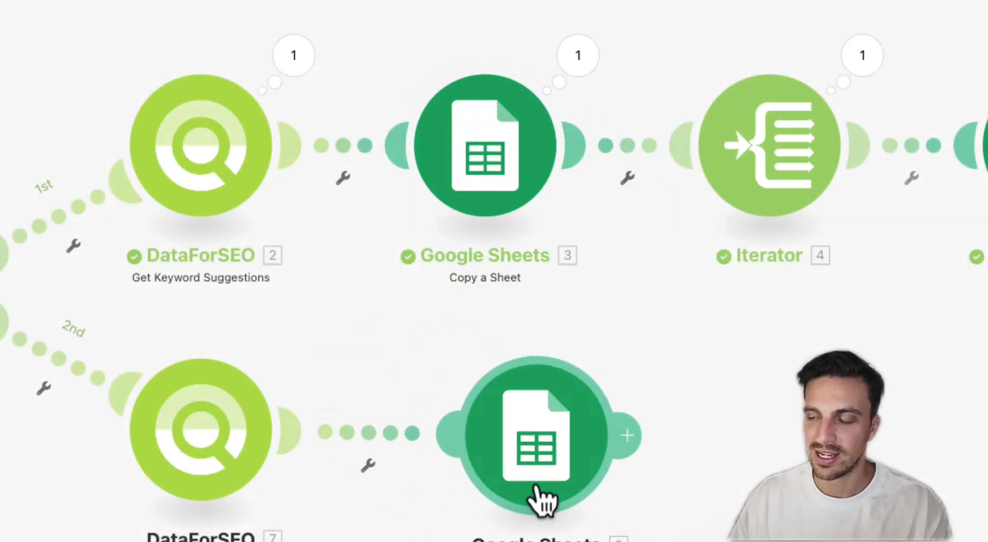
{"action": "left_click", "coordinate": [541, 496]}
{"action": "left_click", "coordinate": [535, 472]}
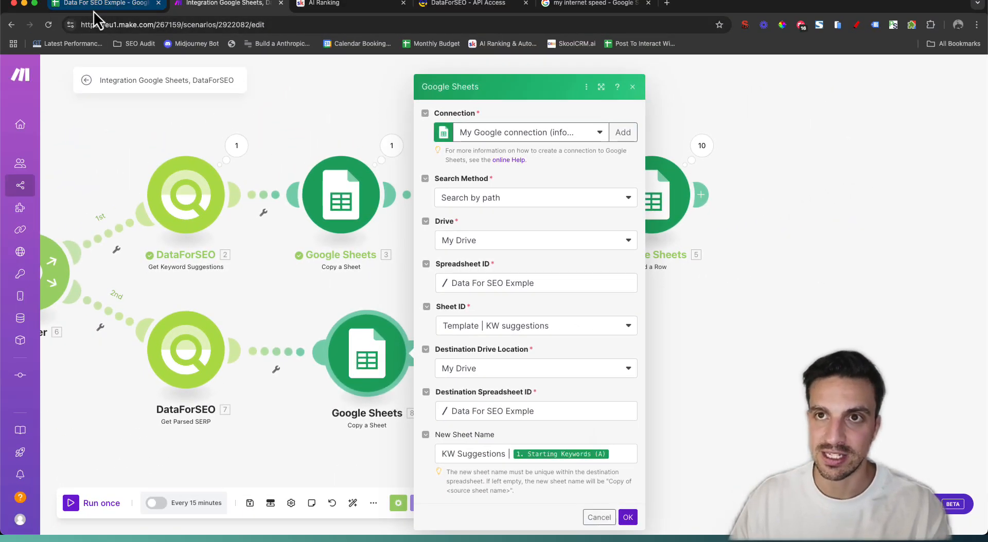
Move the SERP Keyword Result template tab before KW Ideas in the spreadsheet, then return to Make
{"action": "left_click", "coordinate": [98, 3]}
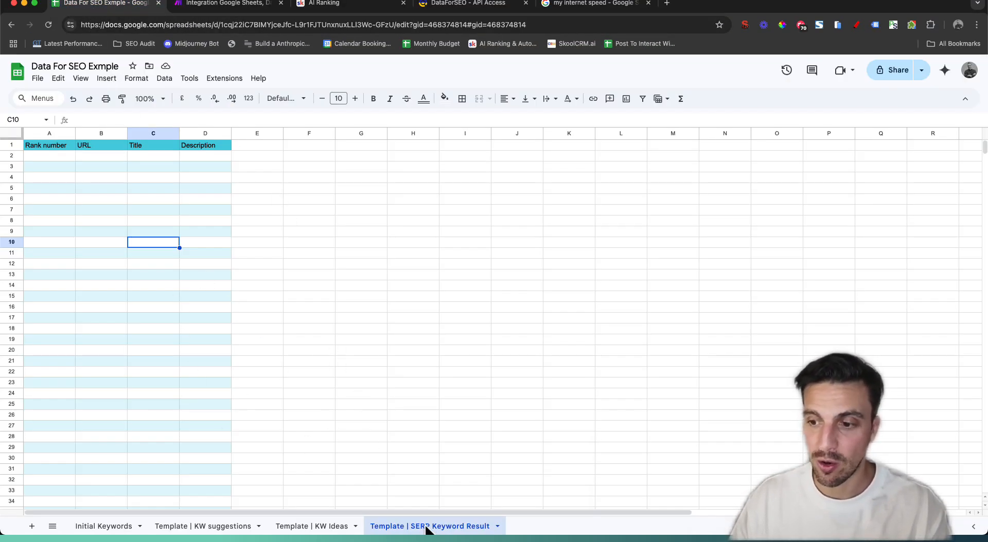
{"action": "left_click_drag", "start_coordinate": [425, 530], "coordinate": [337, 529]}
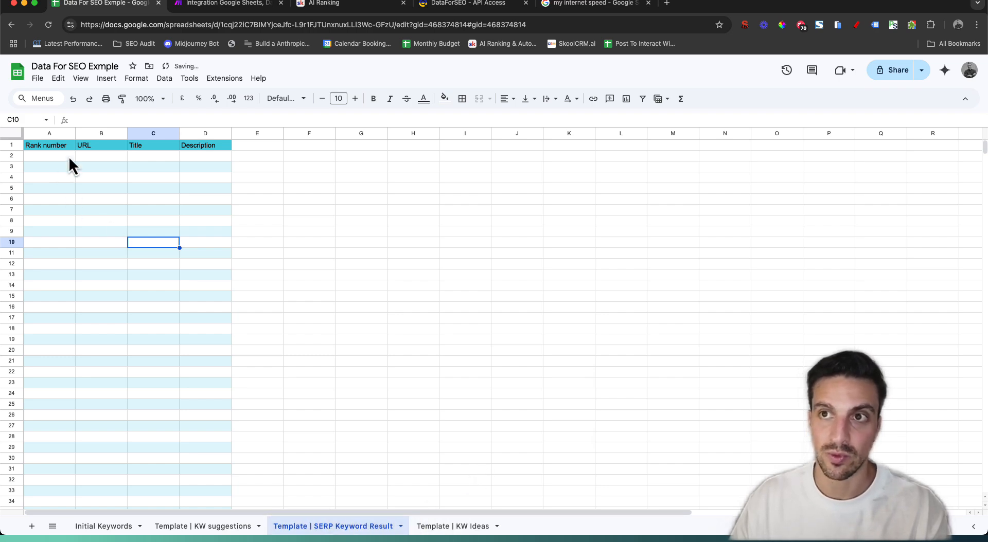
{"action": "left_click", "coordinate": [211, 8]}
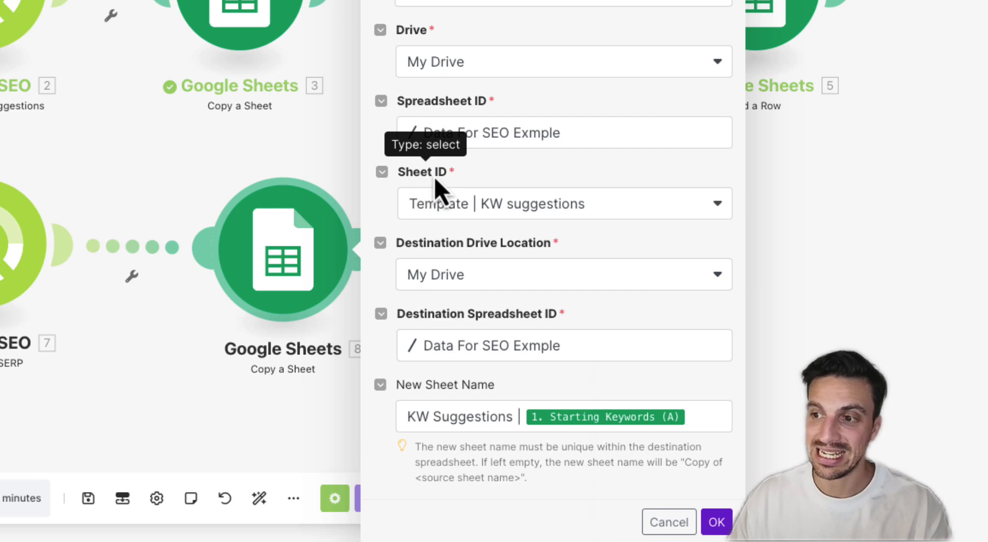
Copy Template | SERP Keyword Result, naming each new sheet 'SERP Keyword | ' plus Starting Keywords (A)
{"action": "left_click", "coordinate": [438, 205]}
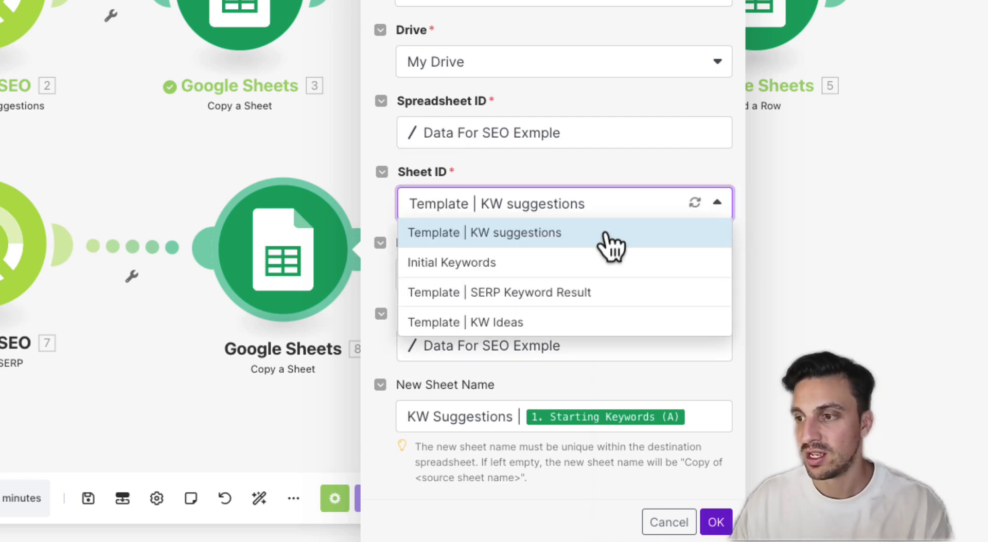
{"action": "left_click", "coordinate": [590, 293]}
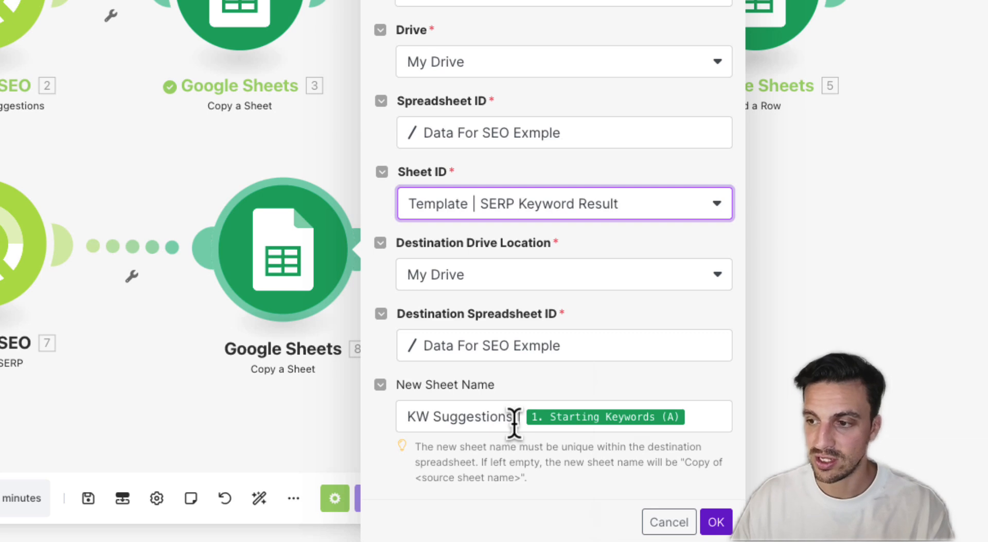
{"action": "left_click_drag", "start_coordinate": [514, 419], "coordinate": [405, 402]}
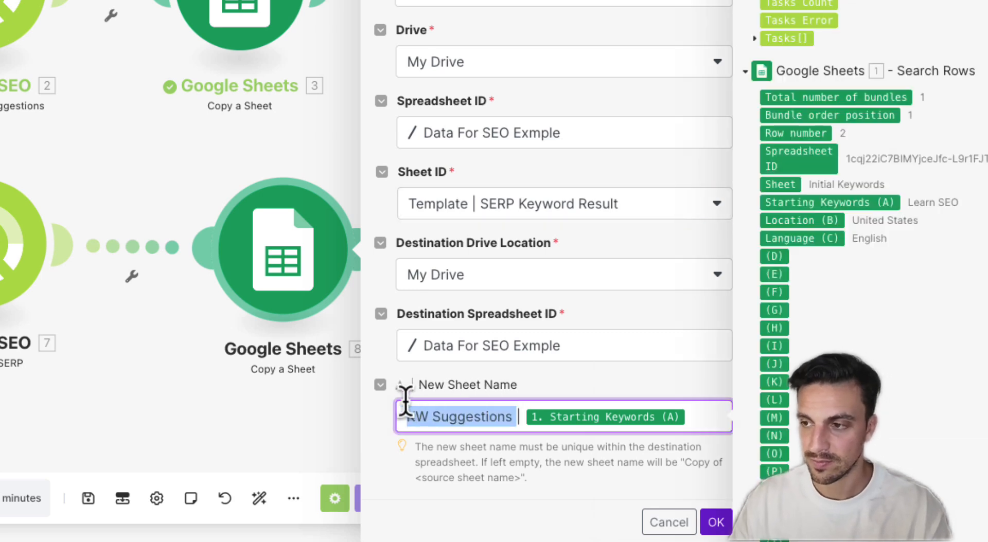
{"action": "key", "text": "BackSpace"}
{"action": "type", "text": "SER"}
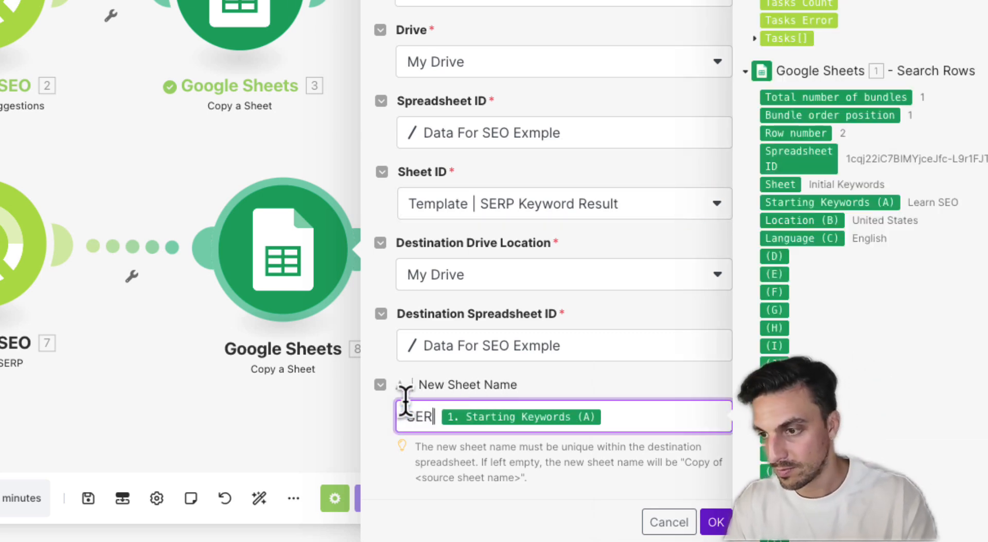
{"action": "type", "text": "P | "}
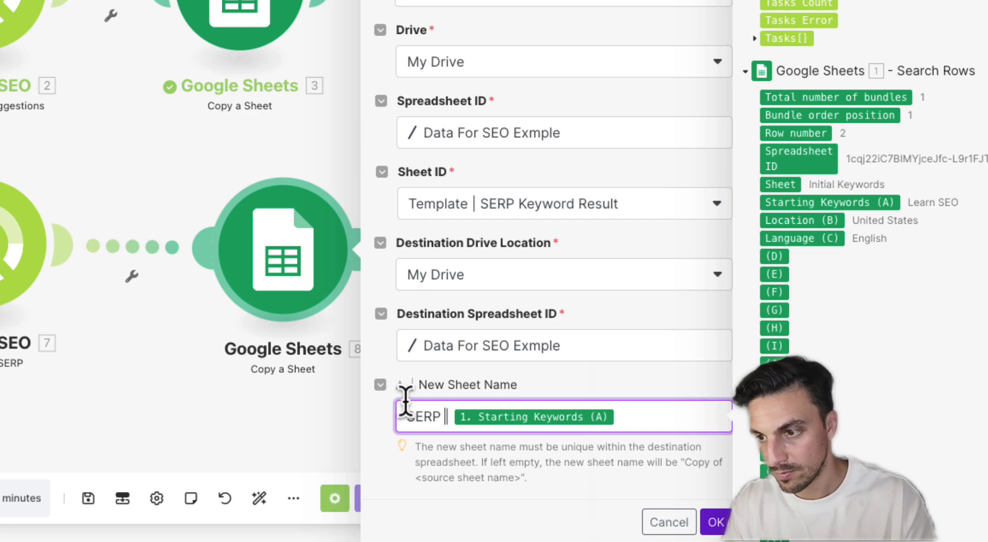
{"action": "type", "text": "Keyword"}
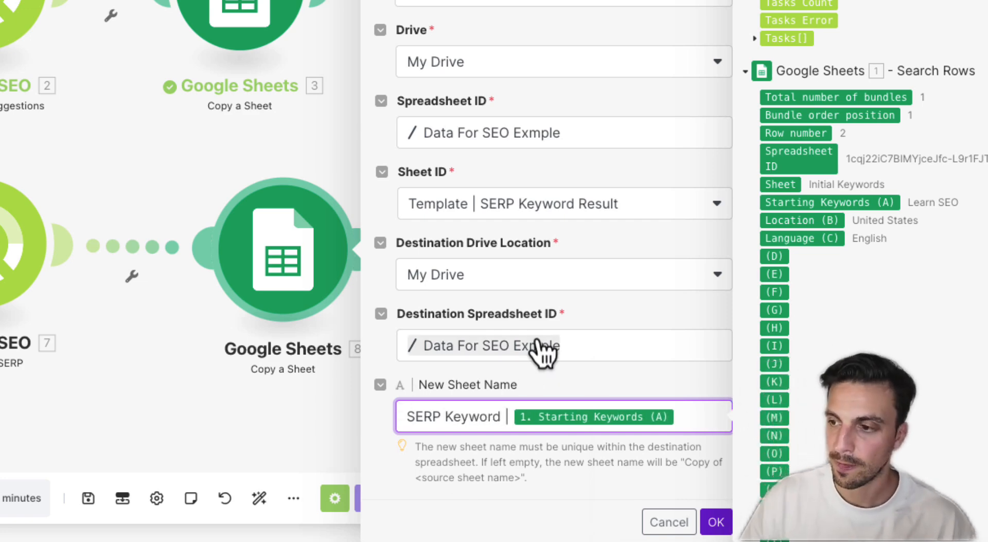
{"action": "left_click", "coordinate": [716, 524]}
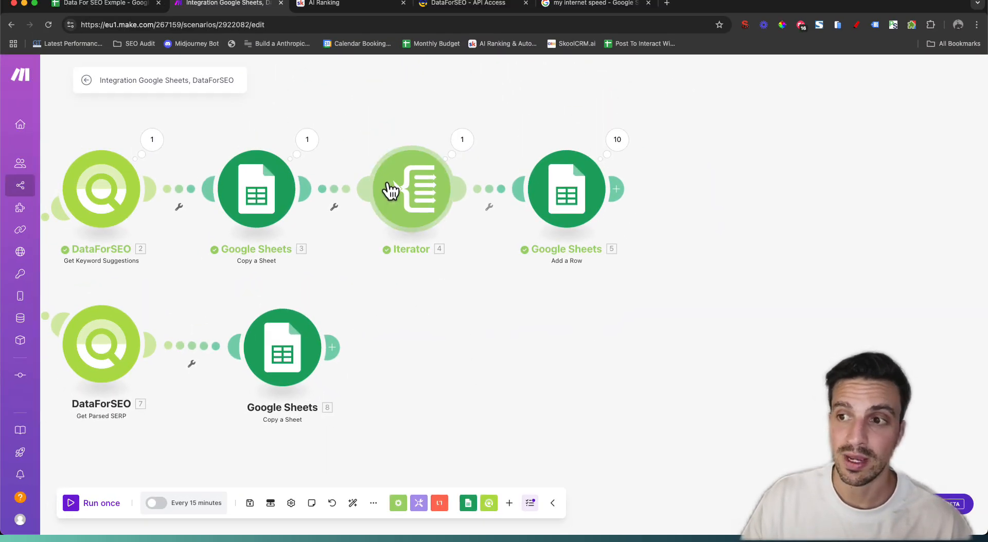
Add an Iterator after Google Sheets 8 that loops over Get Parsed SERP's Tasks[] result
{"action": "left_click", "coordinate": [331, 348]}
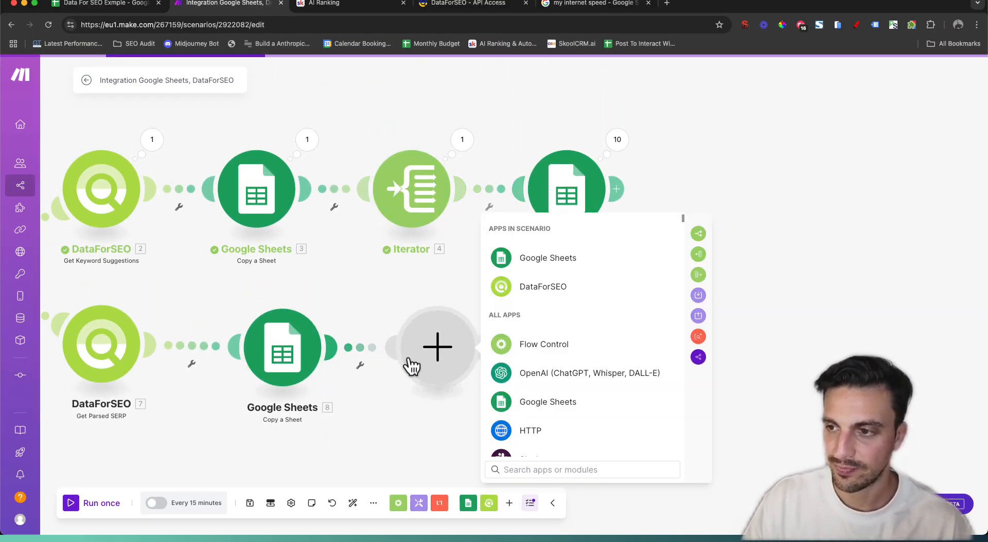
{"action": "left_click", "coordinate": [698, 255]}
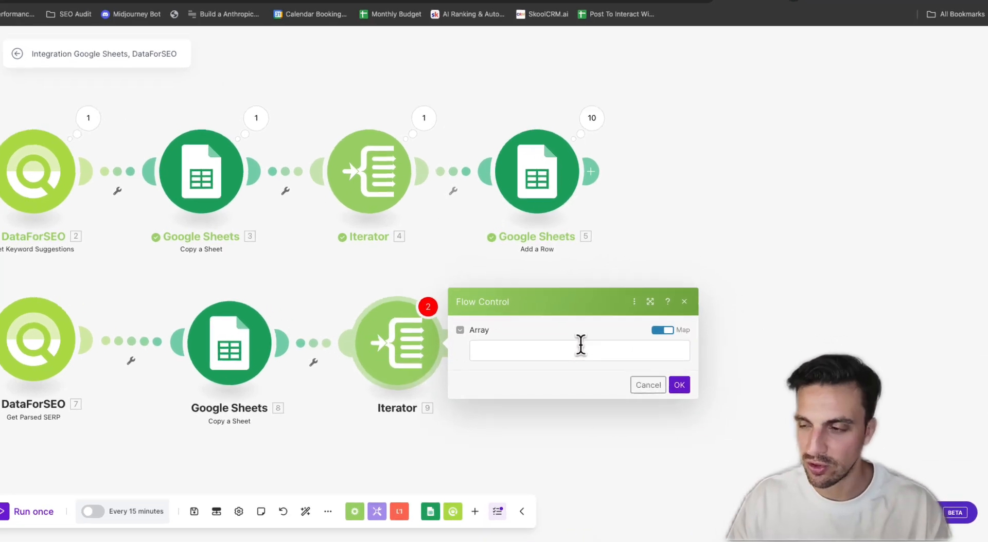
{"action": "left_click", "coordinate": [606, 353]}
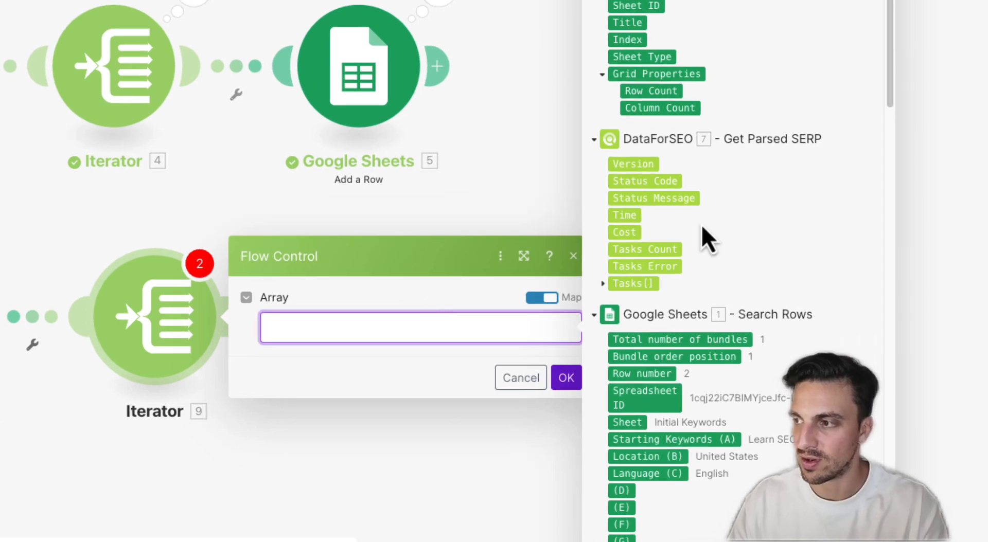
{"action": "left_click", "coordinate": [602, 285]}
{"action": "scroll", "coordinate": [648, 260], "scroll_direction": "down", "scroll_amount": 4}
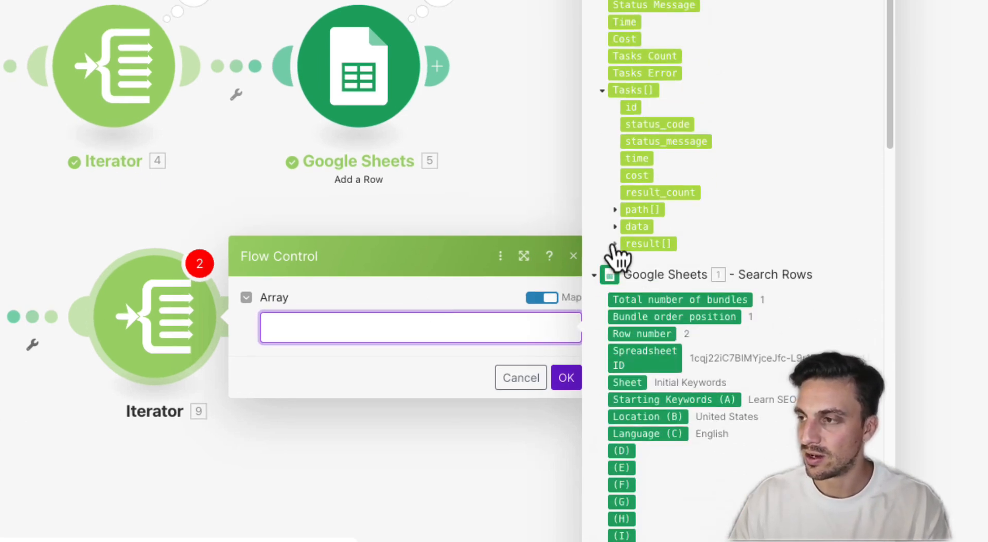
{"action": "left_click", "coordinate": [614, 244]}
{"action": "scroll", "coordinate": [662, 216], "scroll_direction": "down", "scroll_amount": 1}
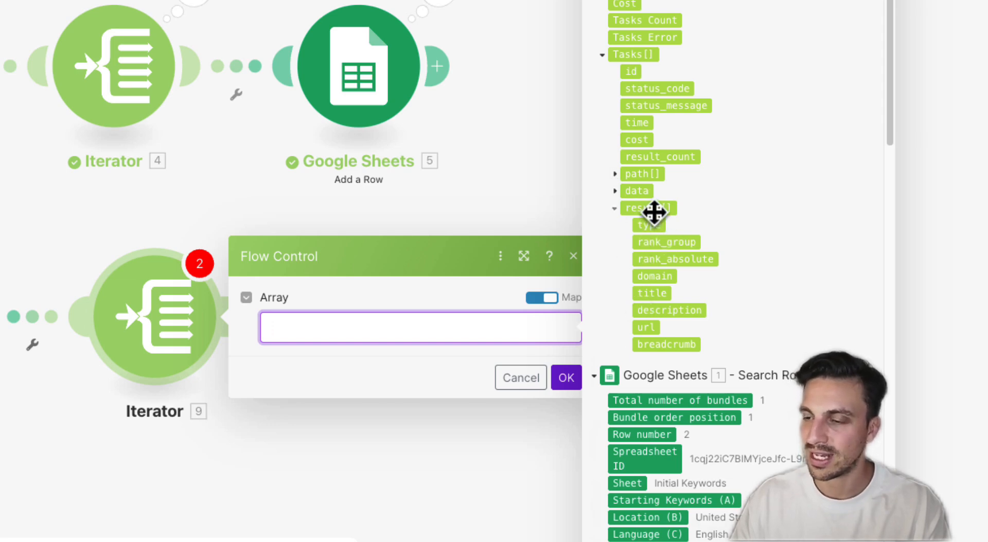
{"action": "left_click", "coordinate": [653, 208]}
{"action": "left_click", "coordinate": [561, 382]}
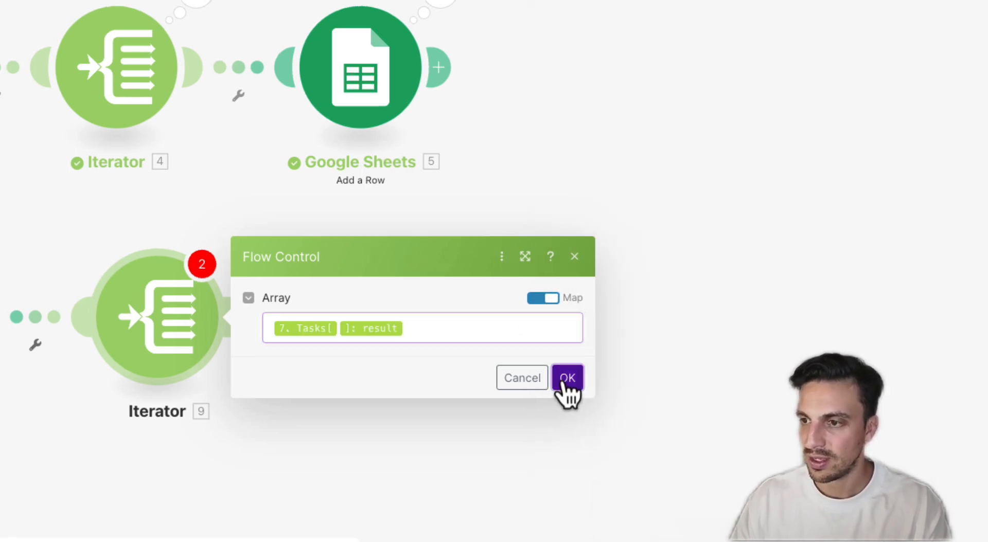
{"action": "left_click_drag", "start_coordinate": [560, 422], "coordinate": [766, 385]}
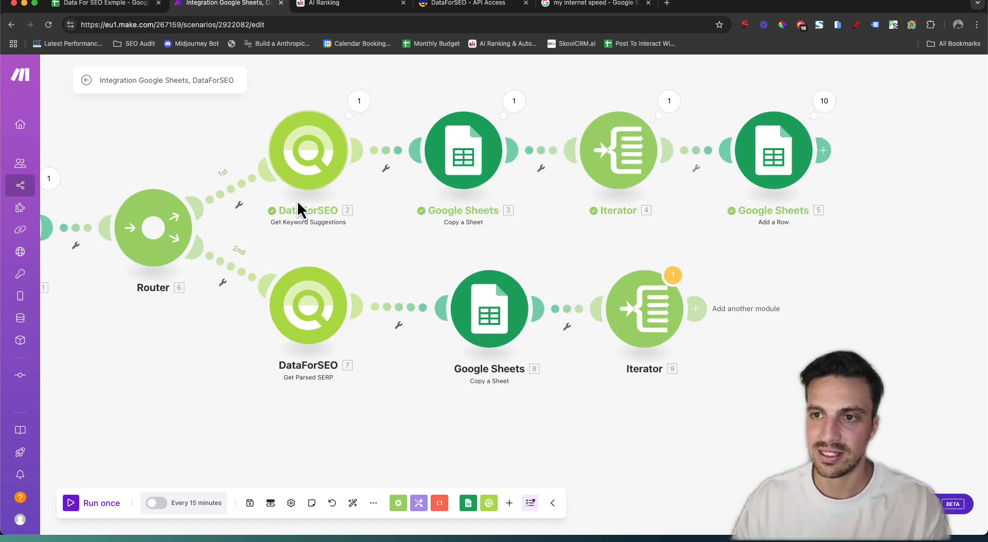
Disconnect the first route, run the scenario once despite the Iterator warning, and inspect its output
{"action": "left_click", "coordinate": [237, 203]}
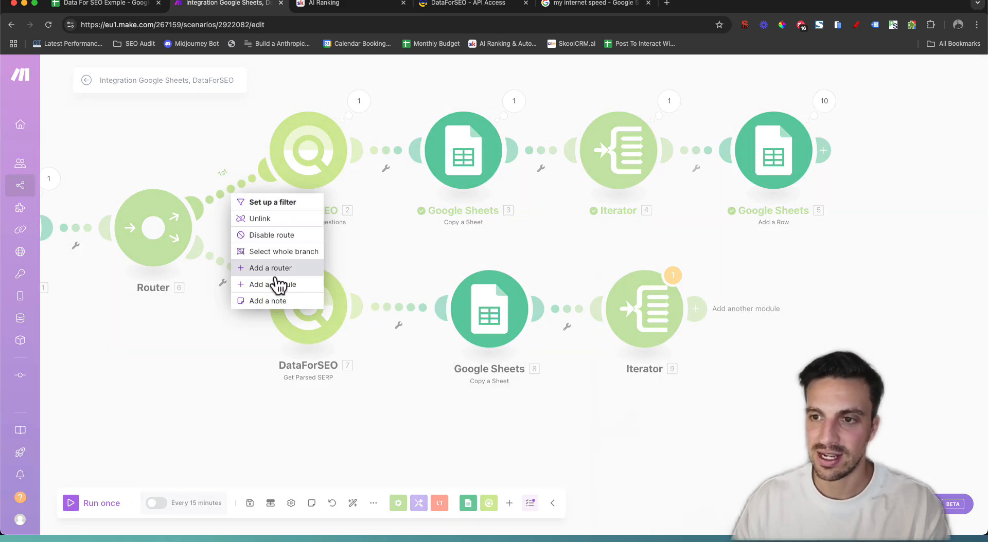
{"action": "left_click", "coordinate": [309, 219]}
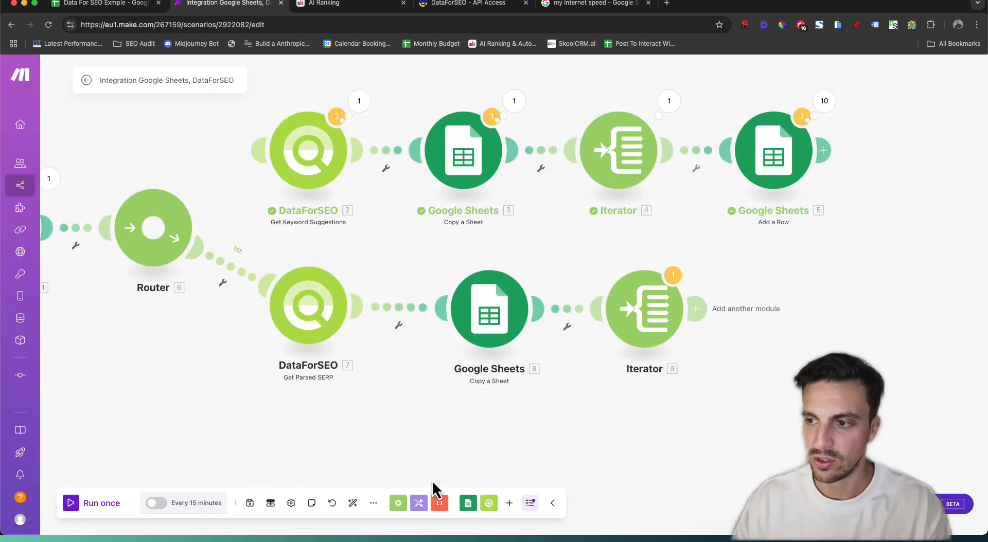
{"action": "left_click", "coordinate": [94, 507]}
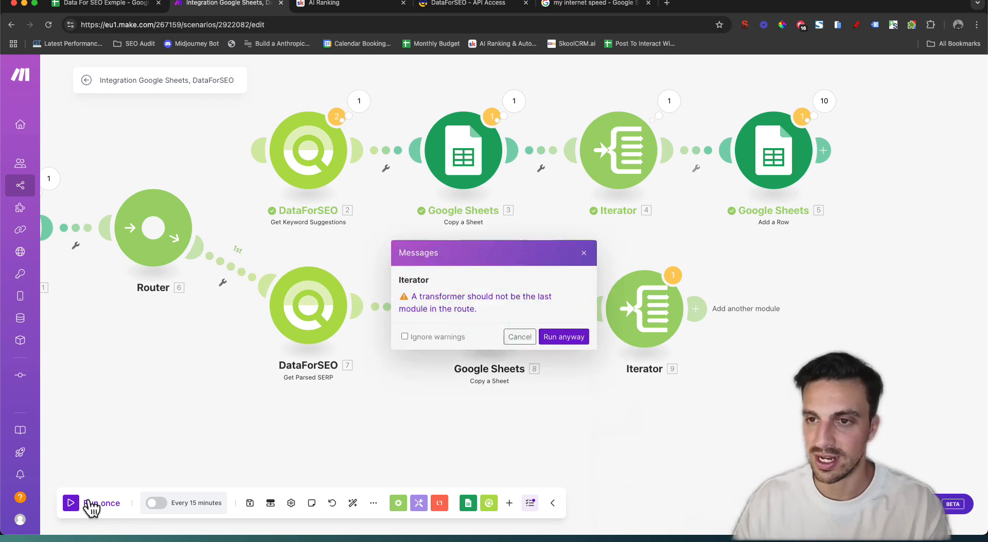
{"action": "left_click", "coordinate": [576, 337]}
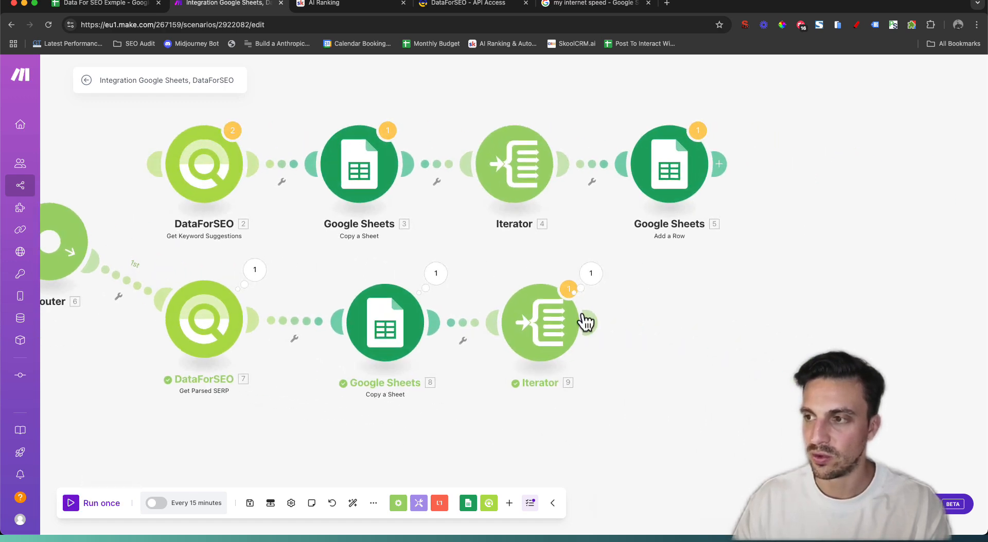
{"action": "left_click", "coordinate": [592, 277]}
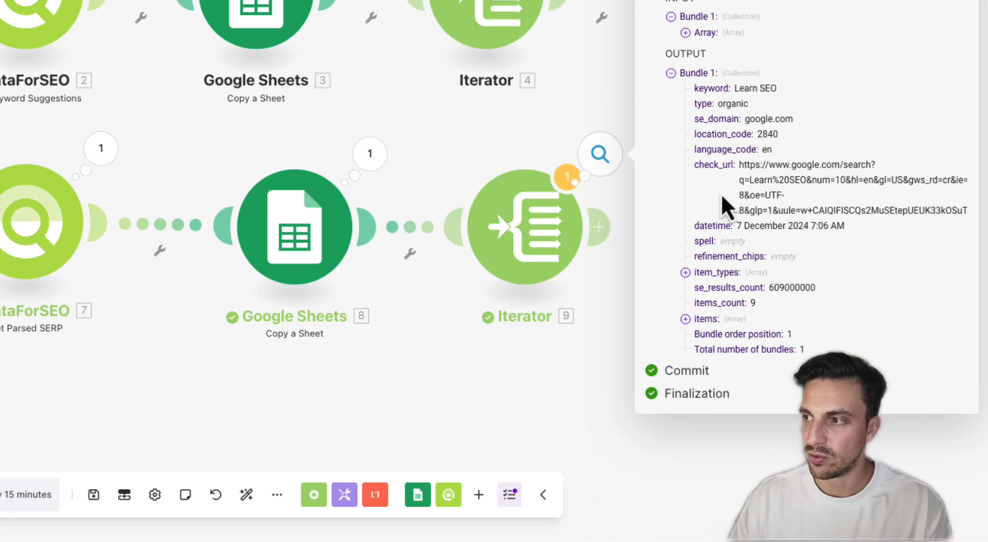
Remap Iterator 9's Array to Get Parsed SERP's Tasks[]: result[]: items
{"action": "left_click", "coordinate": [686, 319]}
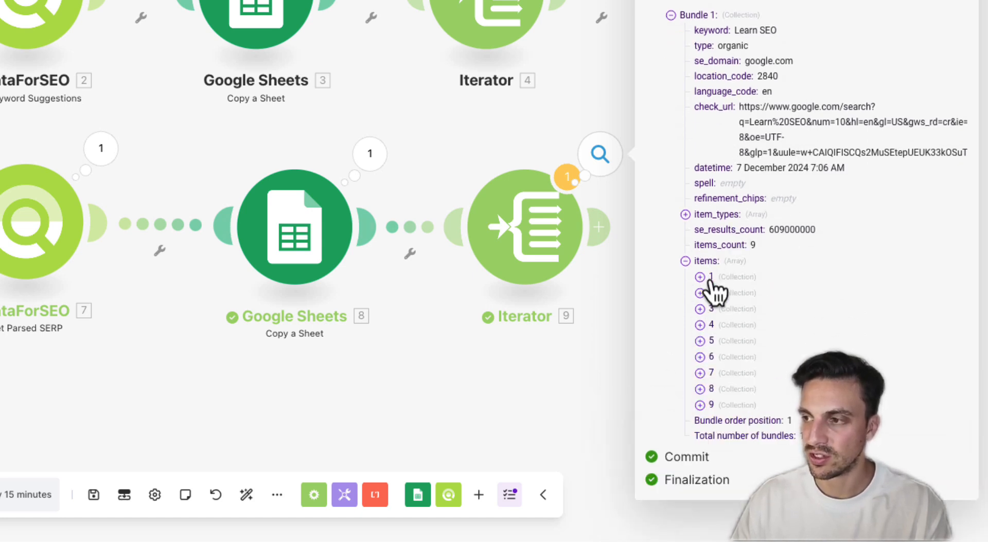
{"action": "left_click", "coordinate": [540, 244]}
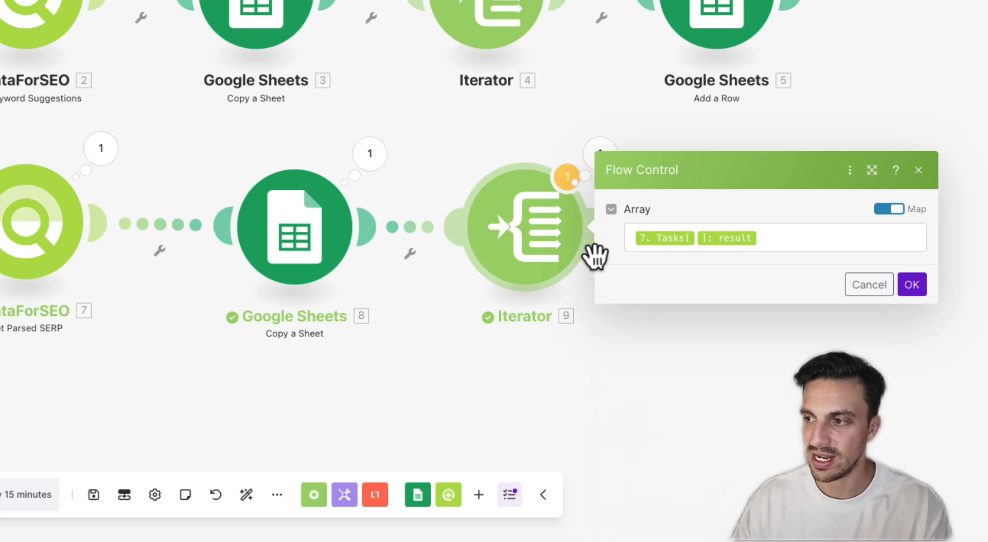
{"action": "left_click", "coordinate": [791, 235]}
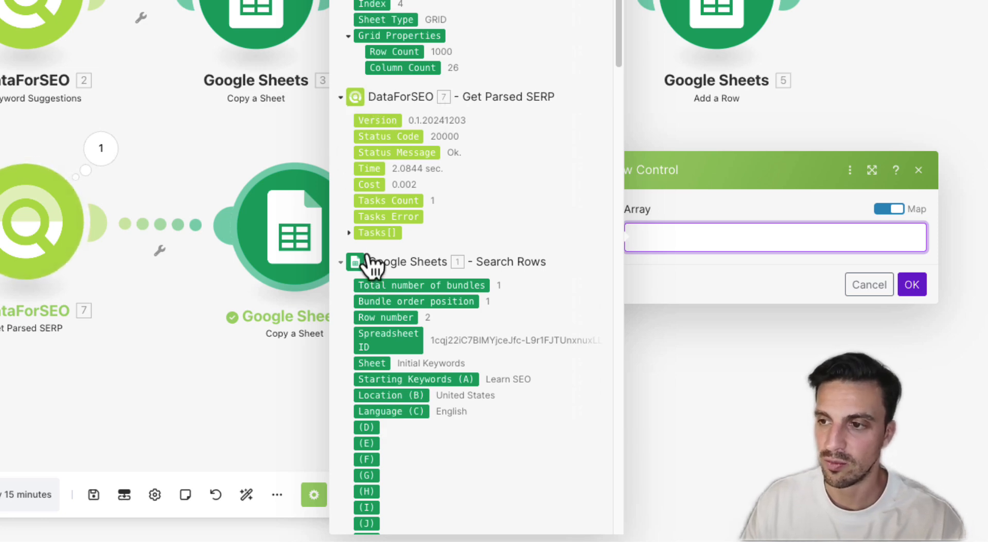
{"action": "left_click", "coordinate": [351, 234]}
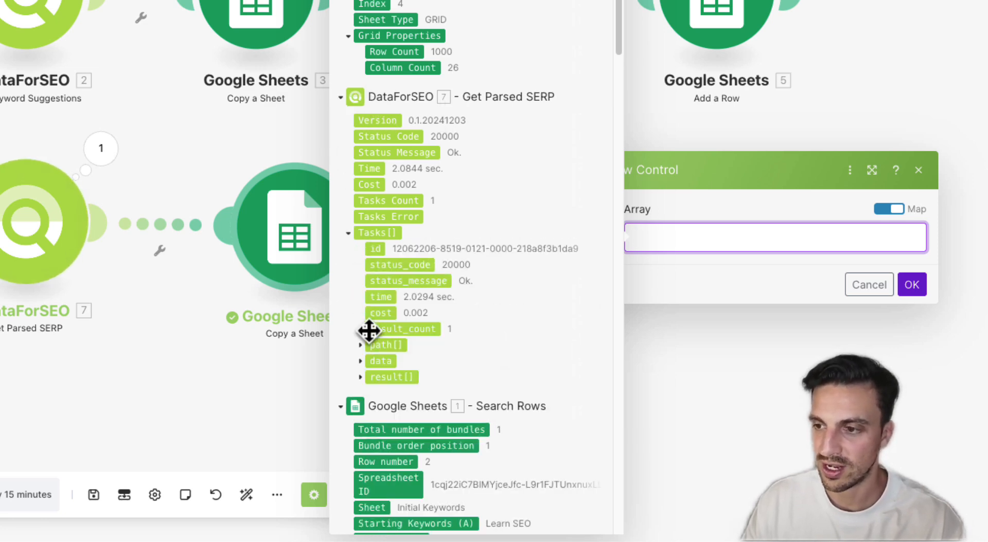
{"action": "left_click", "coordinate": [361, 378]}
{"action": "scroll", "coordinate": [440, 334], "scroll_direction": "down", "scroll_amount": 6}
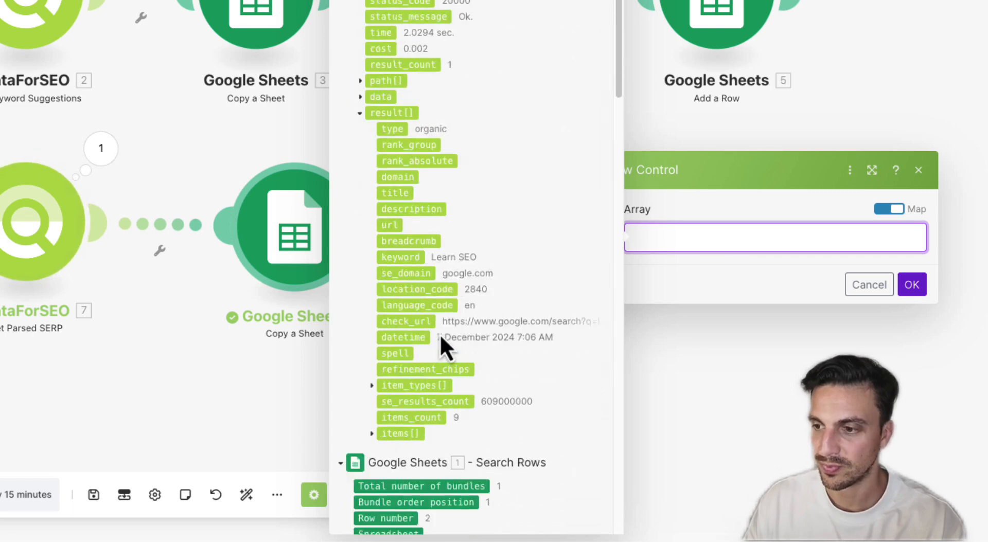
{"action": "left_click", "coordinate": [373, 381]}
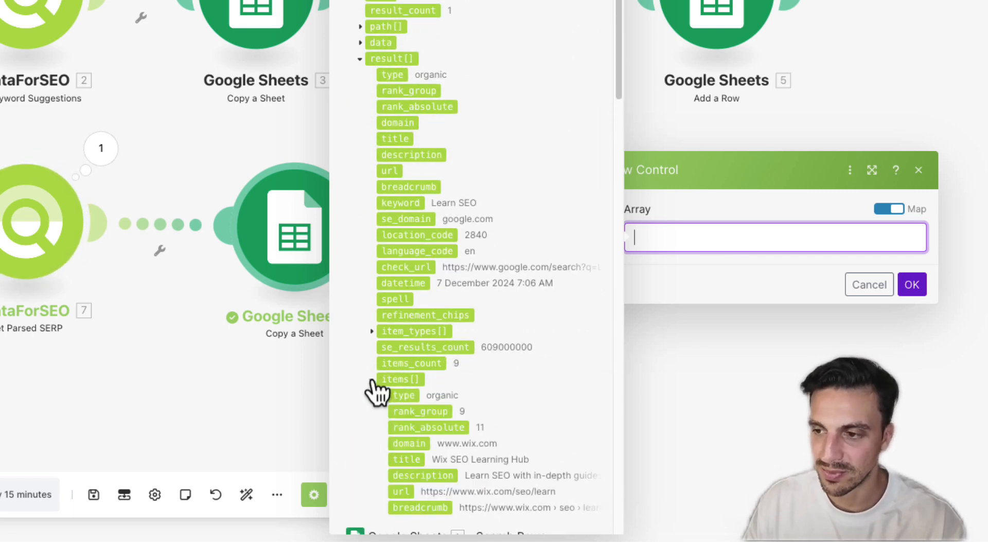
{"action": "scroll", "coordinate": [467, 325], "scroll_direction": "down", "scroll_amount": 2}
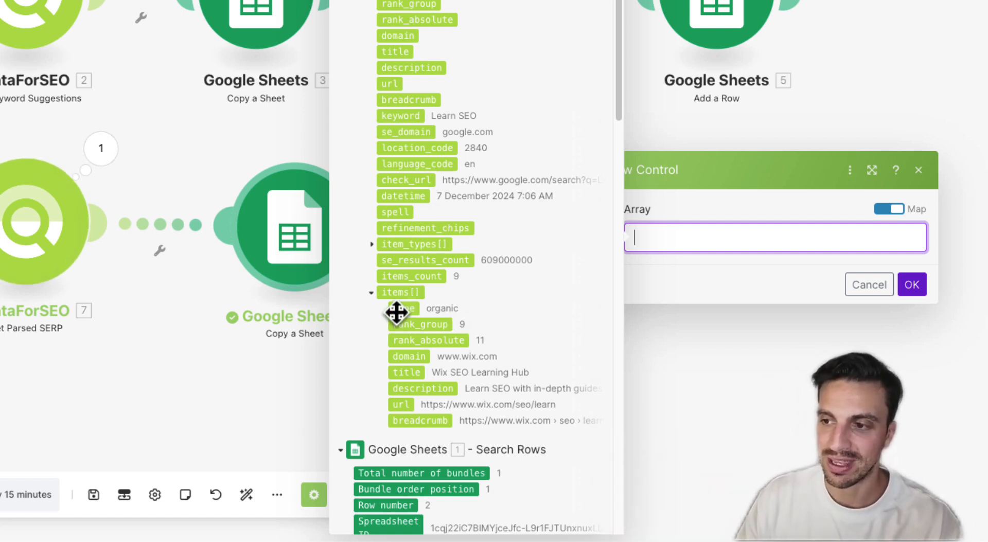
{"action": "left_click", "coordinate": [400, 293]}
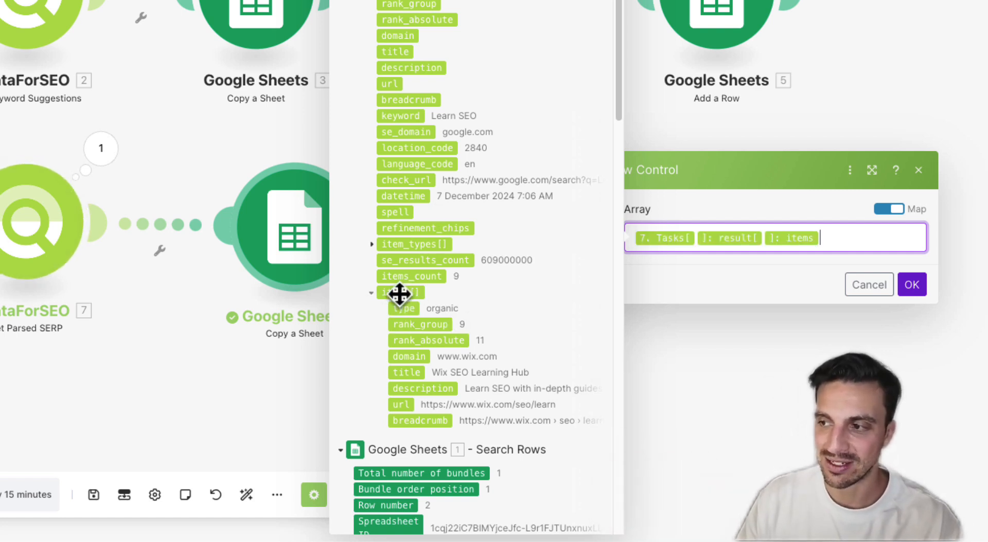
{"action": "left_click", "coordinate": [910, 288]}
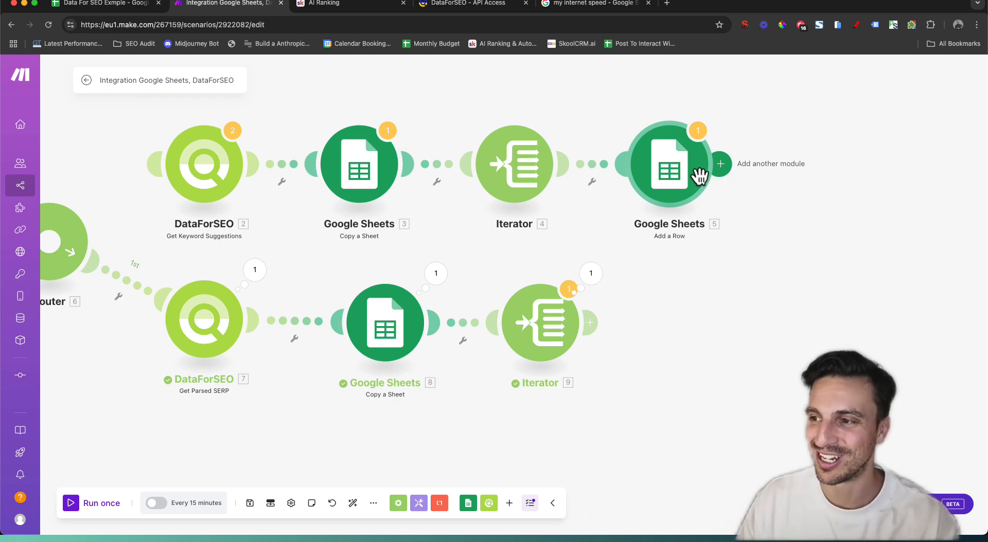
Clone Google Sheets 5 after Iterator 9 and rename its sheet to 'SERP Keyword | ' plus Starting Keywords
{"action": "right_click", "coordinate": [672, 174]}
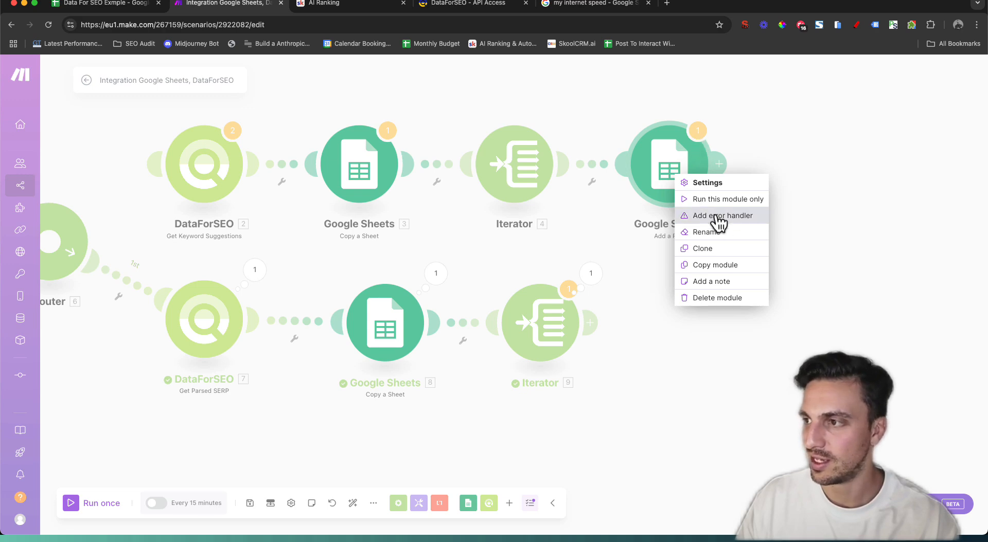
{"action": "left_click", "coordinate": [735, 250]}
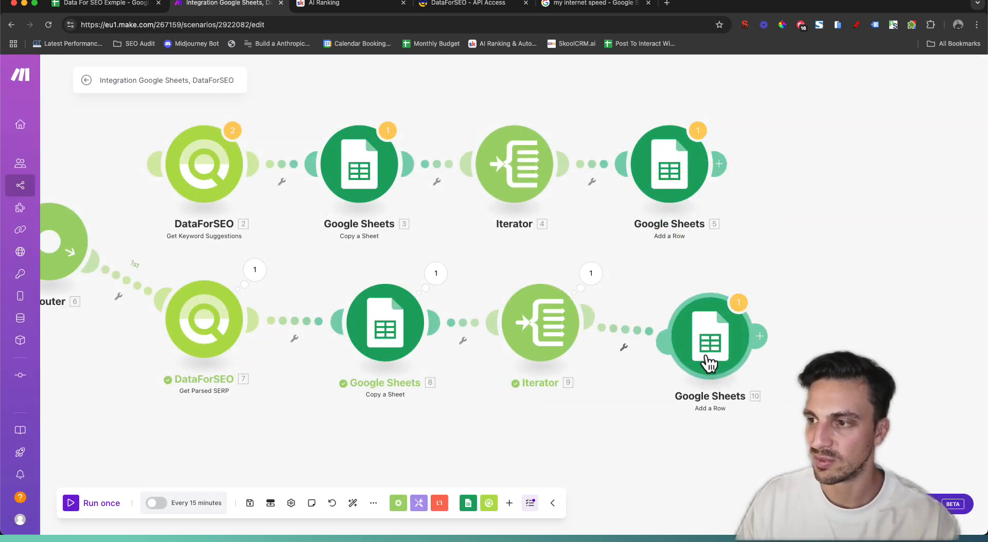
{"action": "left_click", "coordinate": [695, 344]}
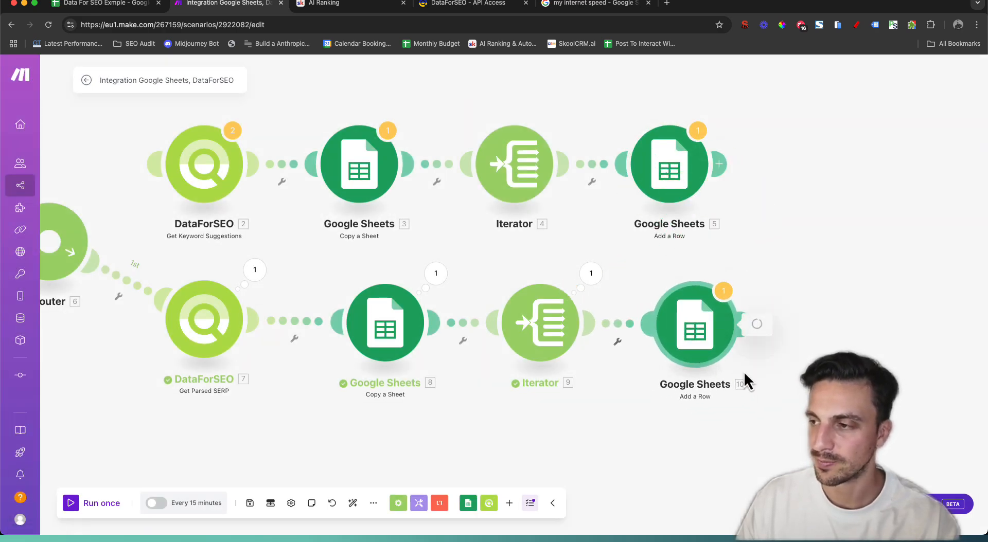
{"action": "left_click", "coordinate": [783, 440]}
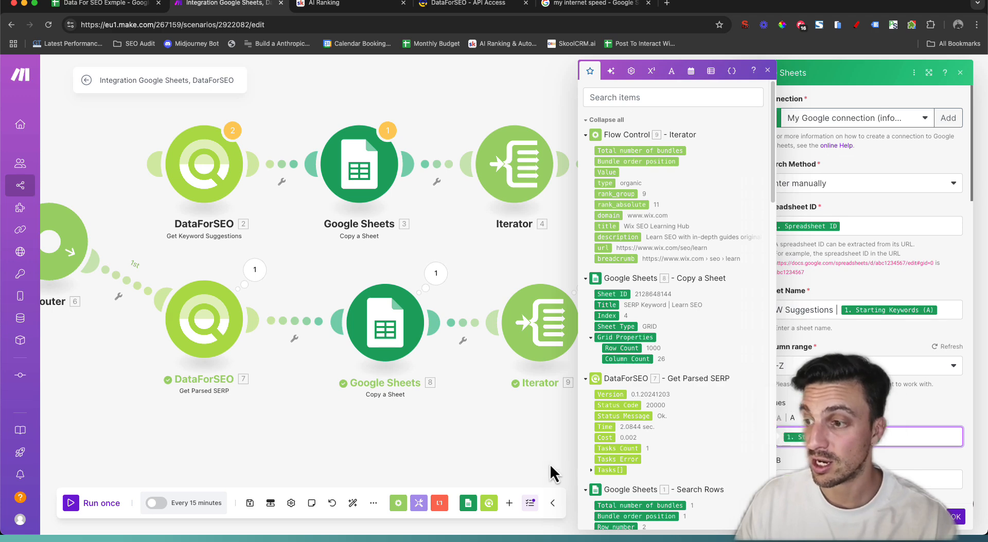
{"action": "left_click", "coordinate": [563, 450]}
{"action": "left_click", "coordinate": [684, 353]}
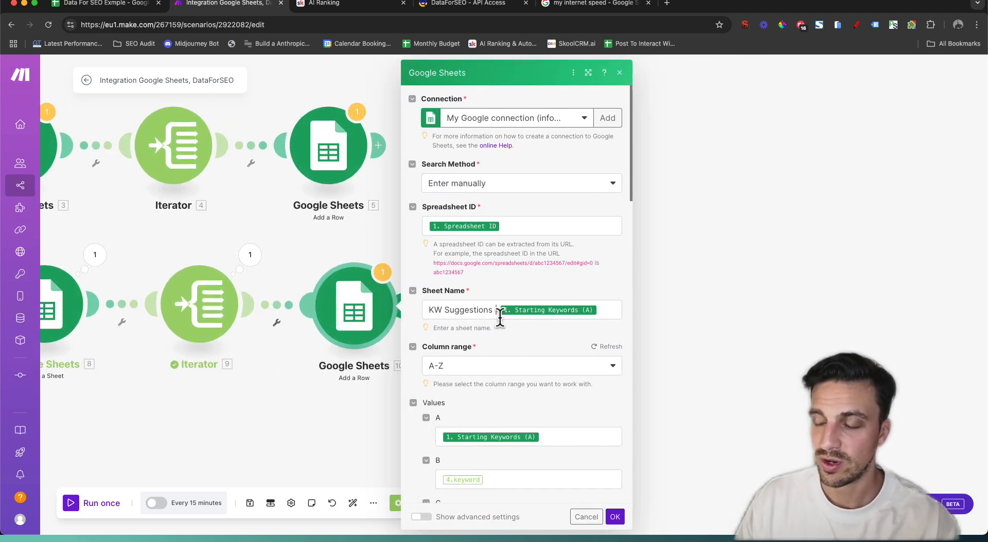
{"action": "left_click_drag", "start_coordinate": [491, 310], "coordinate": [412, 308]}
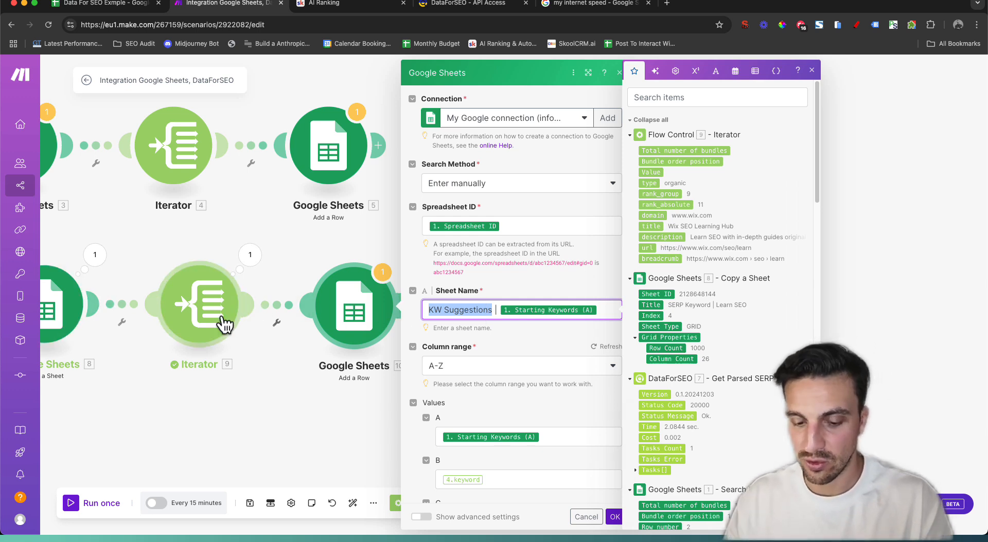
{"action": "type", "text": "SERP"}
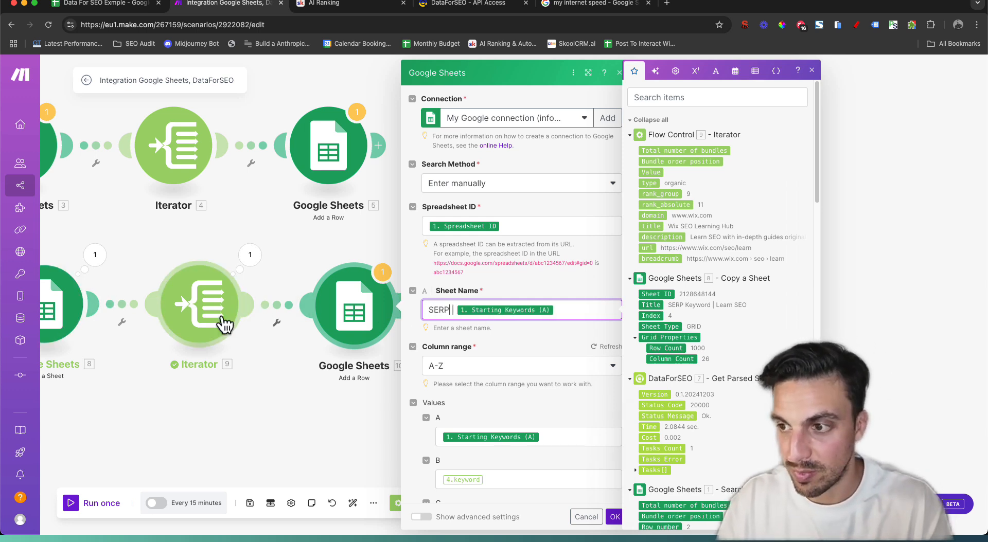
{"action": "type", "text": " Keyword"}
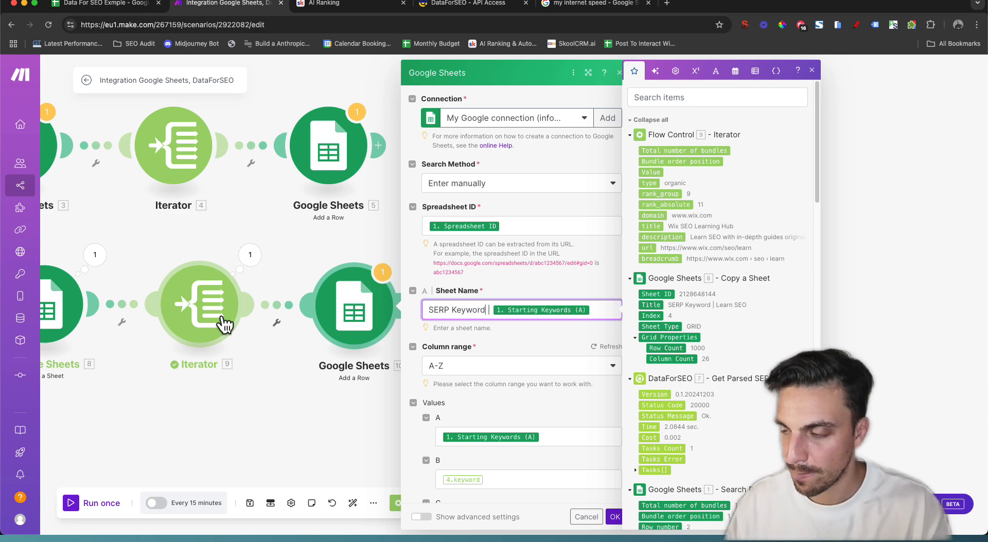
{"action": "left_click", "coordinate": [533, 335]}
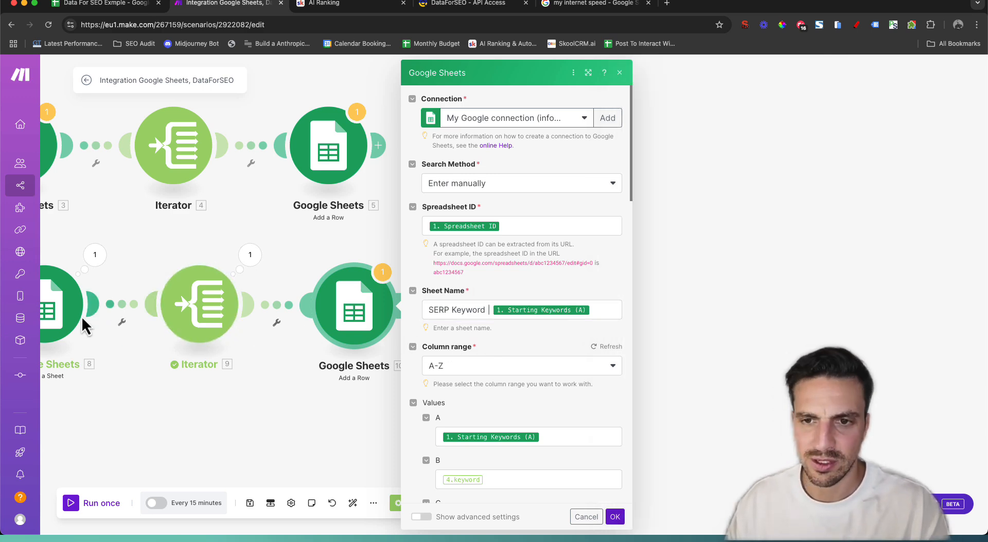
Check the copy-sheet module's name against the new row module, then go to the Data For SEO Exmple spreadsheet
{"action": "left_click", "coordinate": [58, 314]}
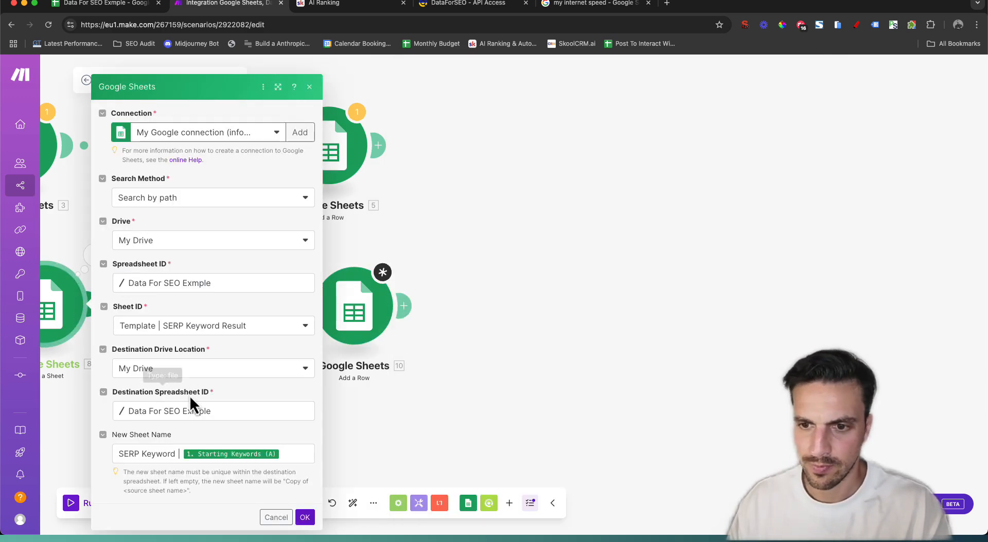
{"action": "left_click", "coordinate": [354, 308]}
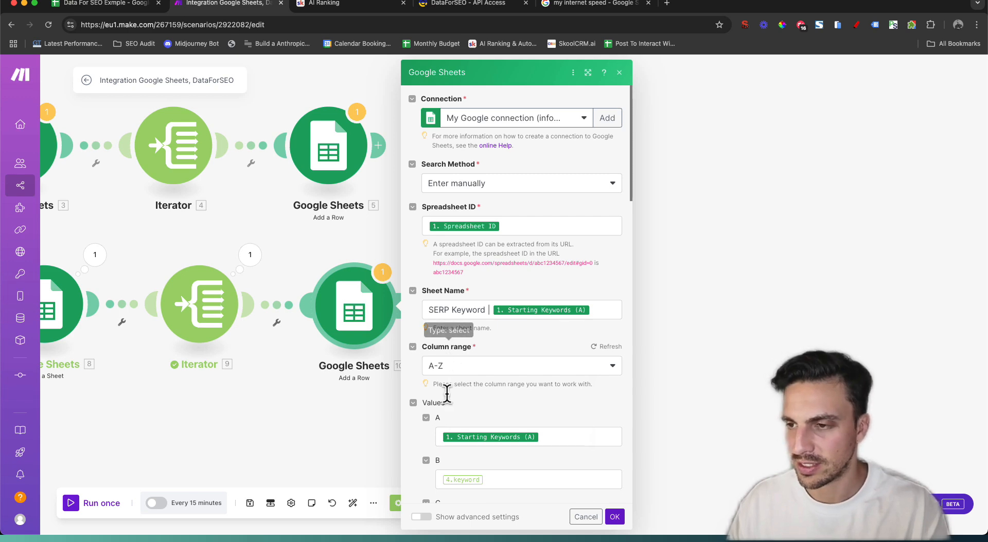
{"action": "scroll", "coordinate": [506, 325], "scroll_direction": "down", "scroll_amount": 3}
{"action": "scroll", "coordinate": [506, 325], "scroll_direction": "down", "scroll_amount": 1}
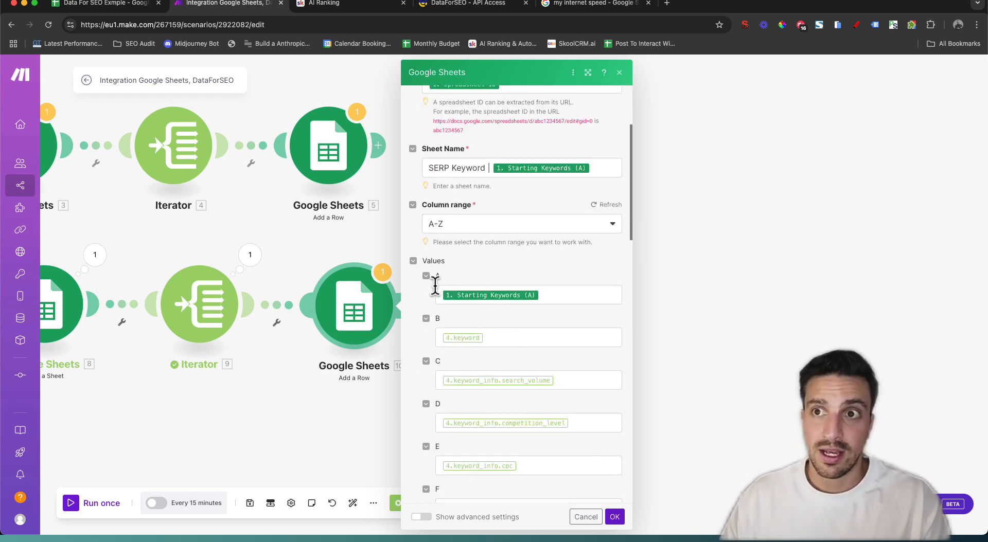
{"action": "left_click", "coordinate": [98, 4]}
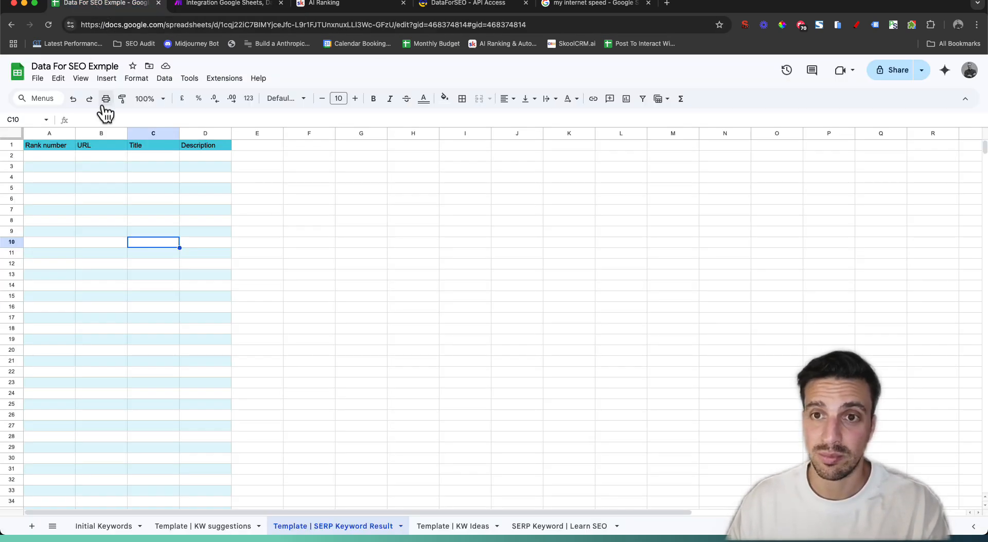
Review the template's Rank number, Title and Description columns, then return to Make
{"action": "left_click", "coordinate": [57, 158]}
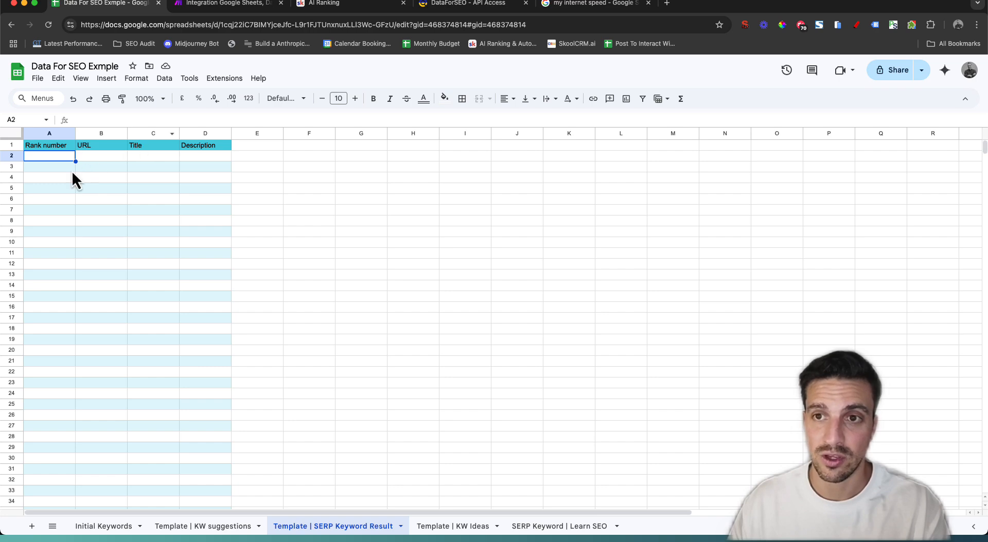
{"action": "left_click", "coordinate": [138, 167]}
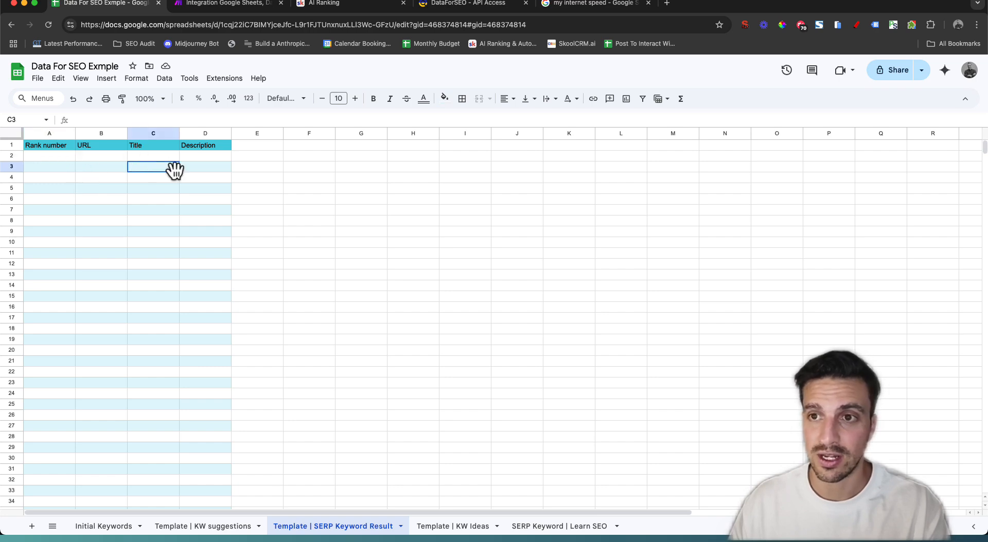
{"action": "left_click", "coordinate": [212, 168]}
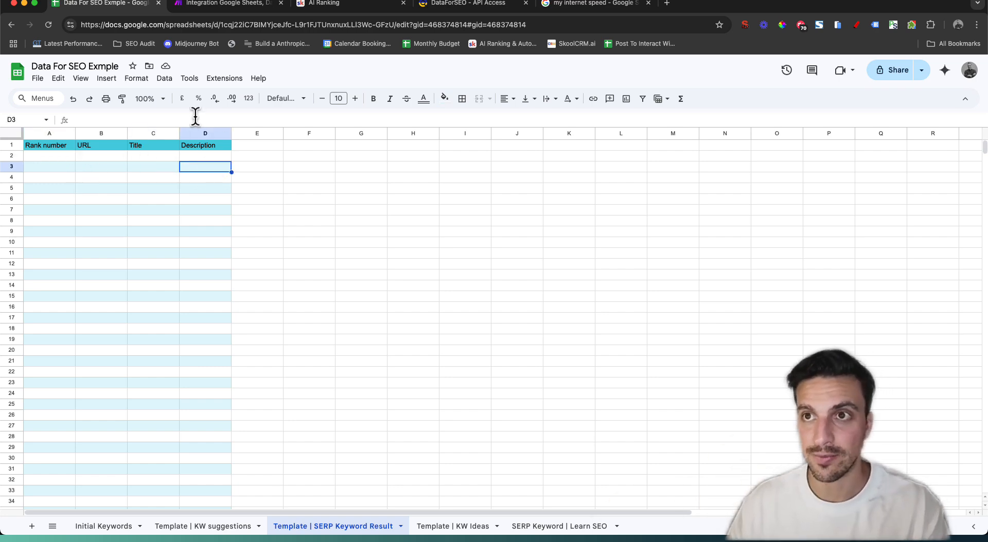
{"action": "left_click", "coordinate": [211, 5]}
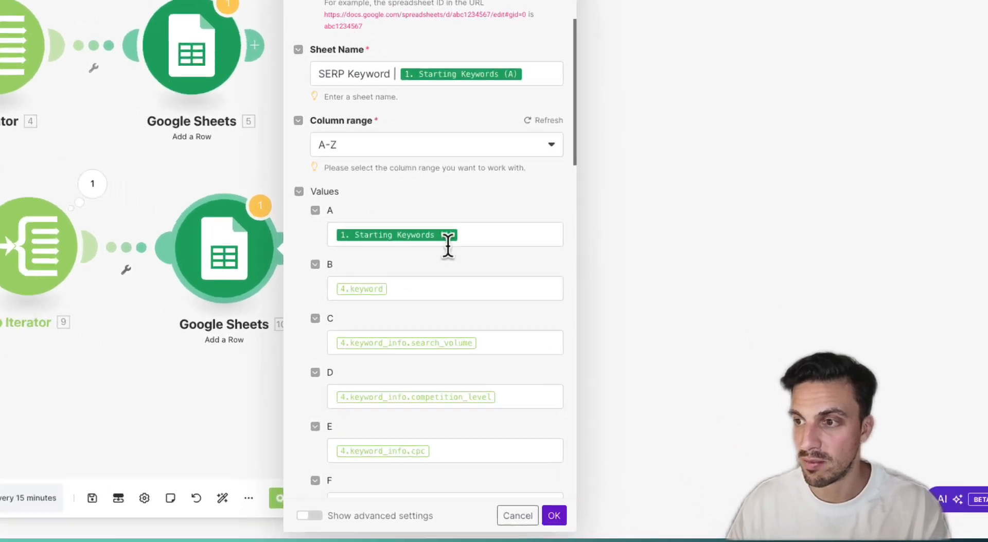
Replace the keyword mappings with rank_absolute in column A and url in column B
{"action": "left_click", "coordinate": [531, 296]}
{"action": "key", "text": "BackSpace"}
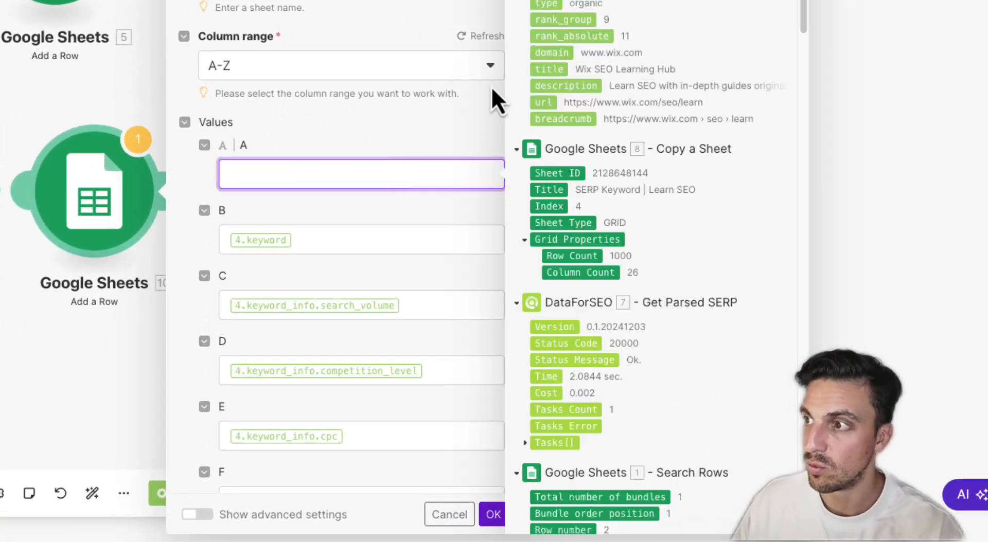
{"action": "left_click", "coordinate": [551, 36]}
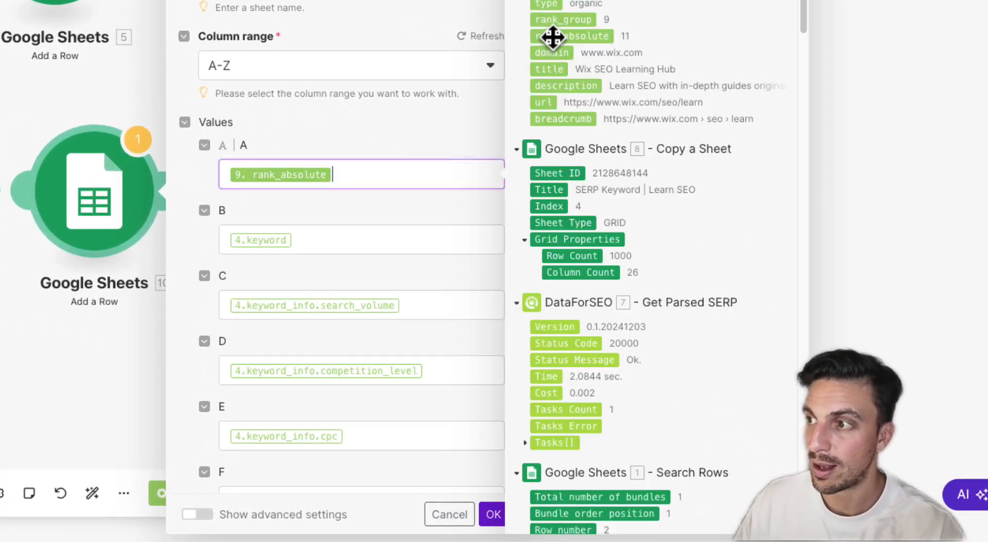
{"action": "left_click", "coordinate": [411, 236]}
{"action": "key", "text": "BackSpace"}
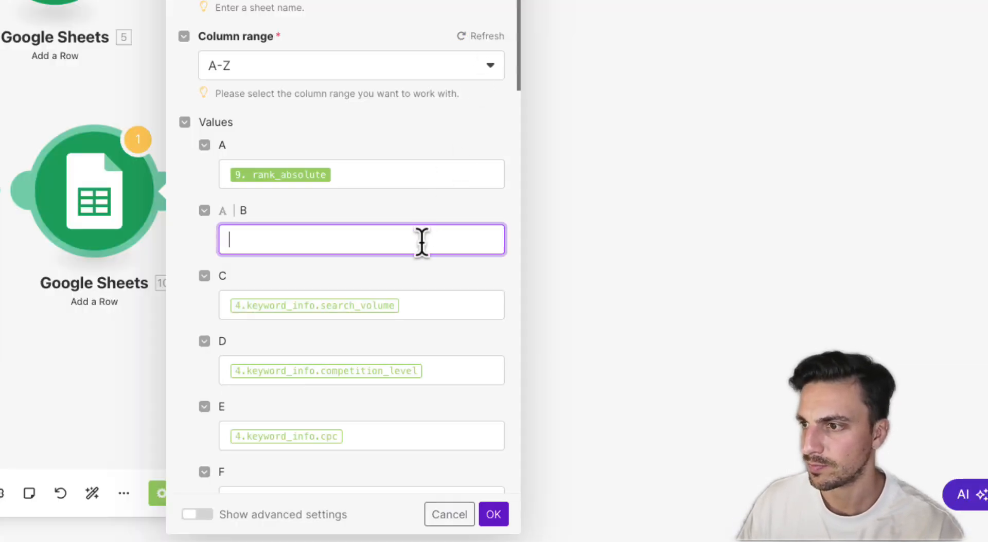
{"action": "left_click", "coordinate": [422, 242]}
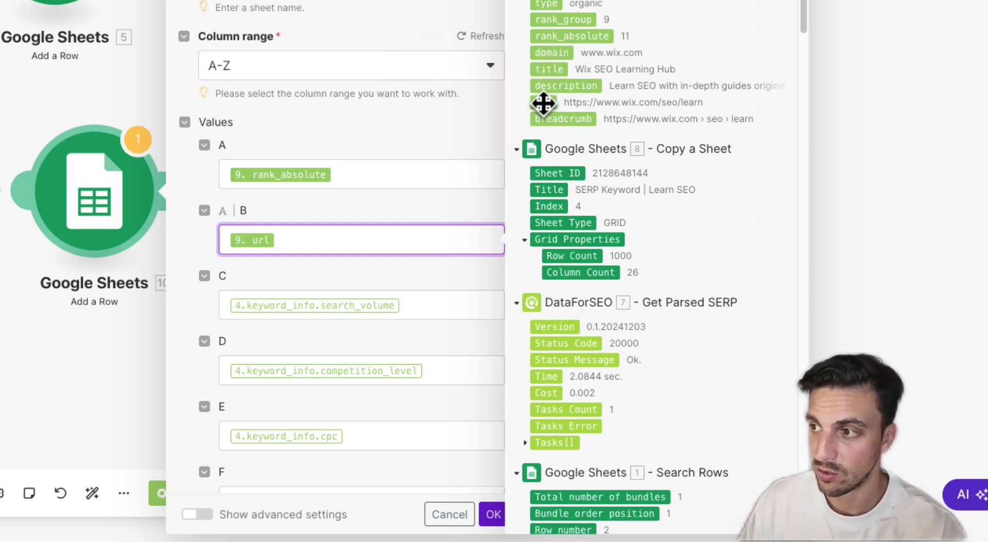
Map title to column C and description to column D, clear columns E and F, and save
{"action": "left_click", "coordinate": [412, 297]}
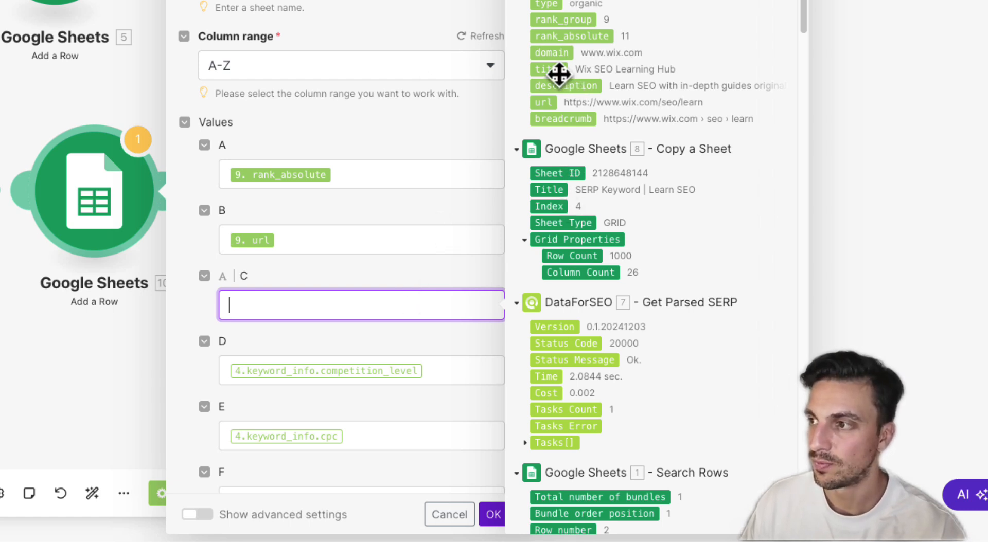
{"action": "left_click_drag", "start_coordinate": [558, 75], "coordinate": [432, 304]}
{"action": "left_click", "coordinate": [430, 367]}
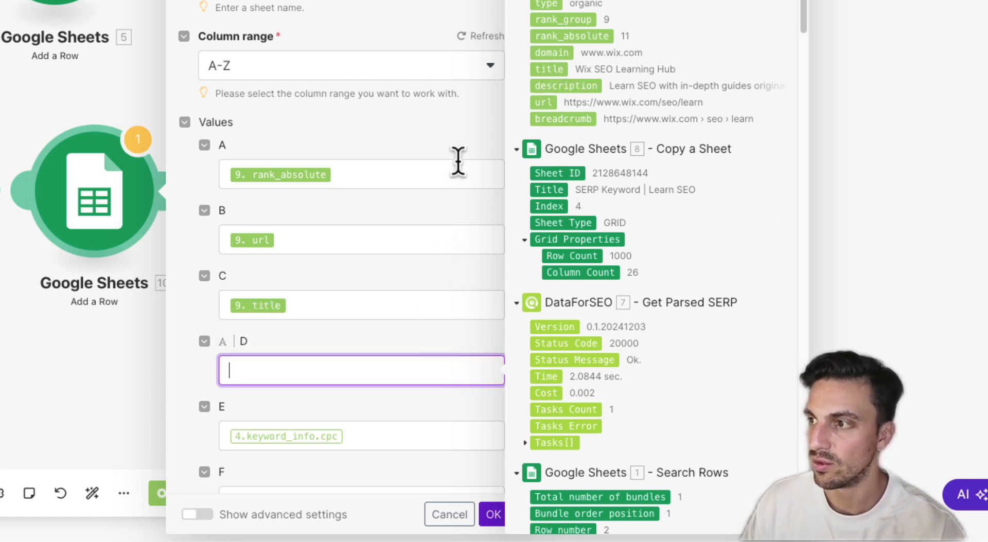
{"action": "left_click", "coordinate": [559, 90]}
{"action": "scroll", "coordinate": [394, 141], "scroll_direction": "down", "scroll_amount": 5}
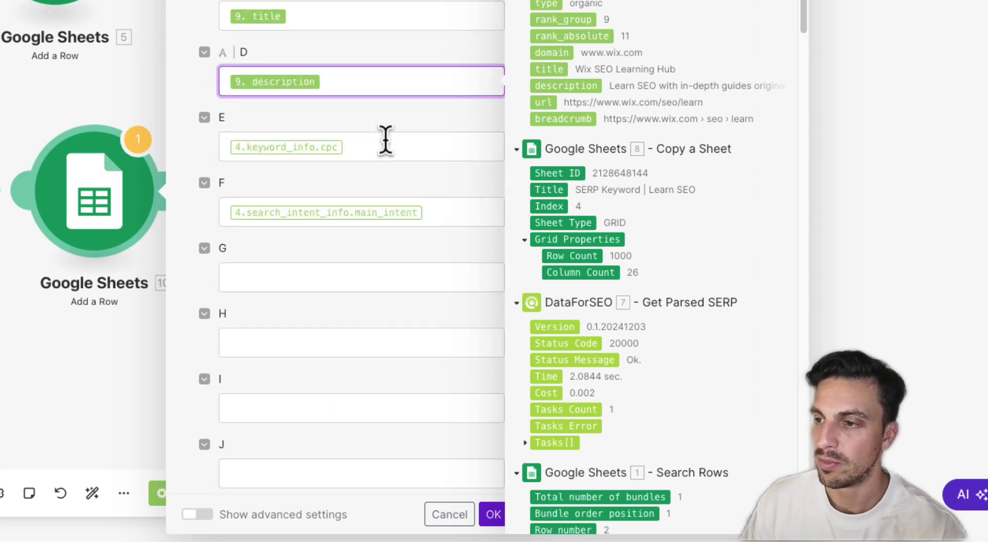
{"action": "left_click", "coordinate": [432, 222]}
{"action": "key", "text": "BackSpace"}
{"action": "left_click", "coordinate": [341, 148]}
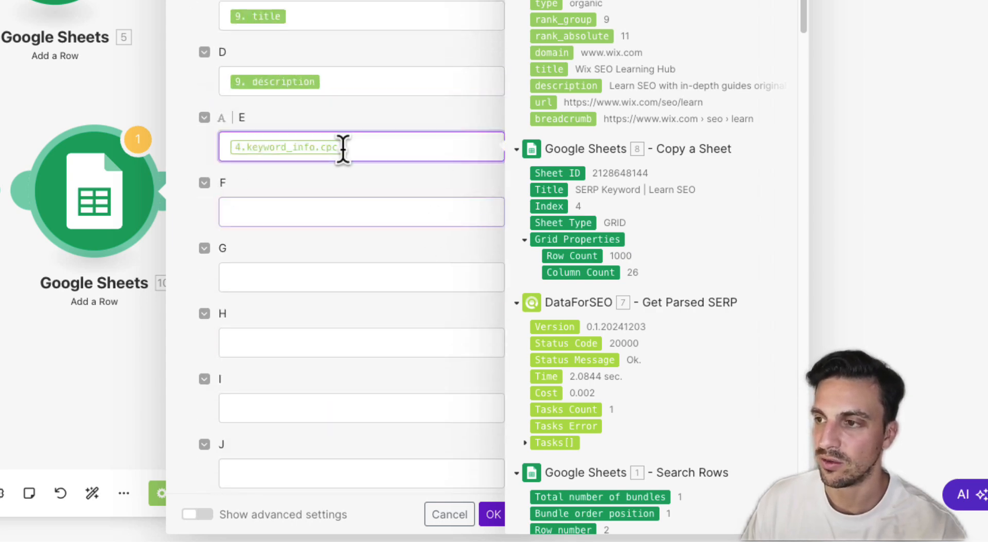
{"action": "key", "text": "BackSpace"}
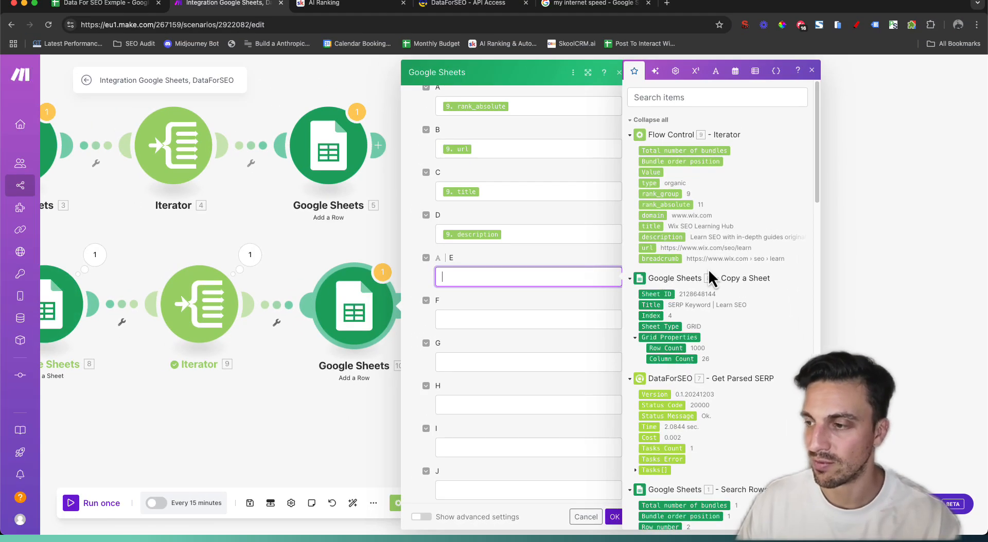
{"action": "scroll", "coordinate": [709, 270], "scroll_direction": "down", "scroll_amount": 10}
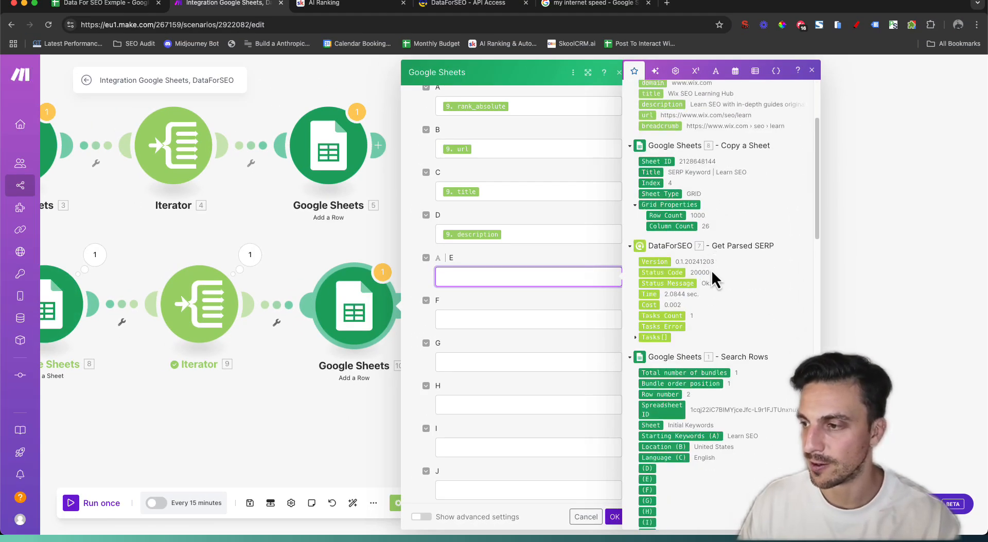
{"action": "left_click", "coordinate": [613, 517]}
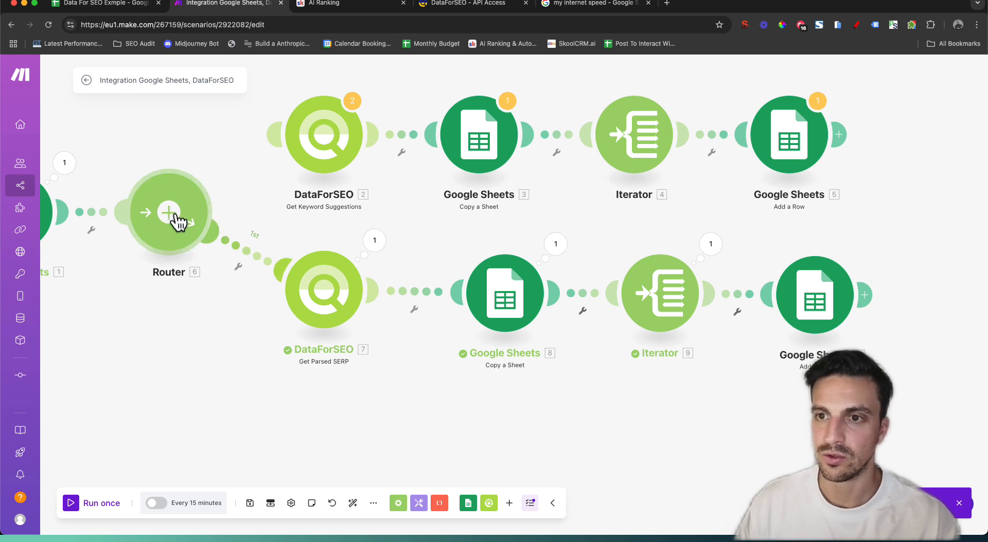
Add an empty second Router route, with Get Parsed SERP first and Keyword Suggestions third, then auto-align
{"action": "left_click", "coordinate": [176, 216]}
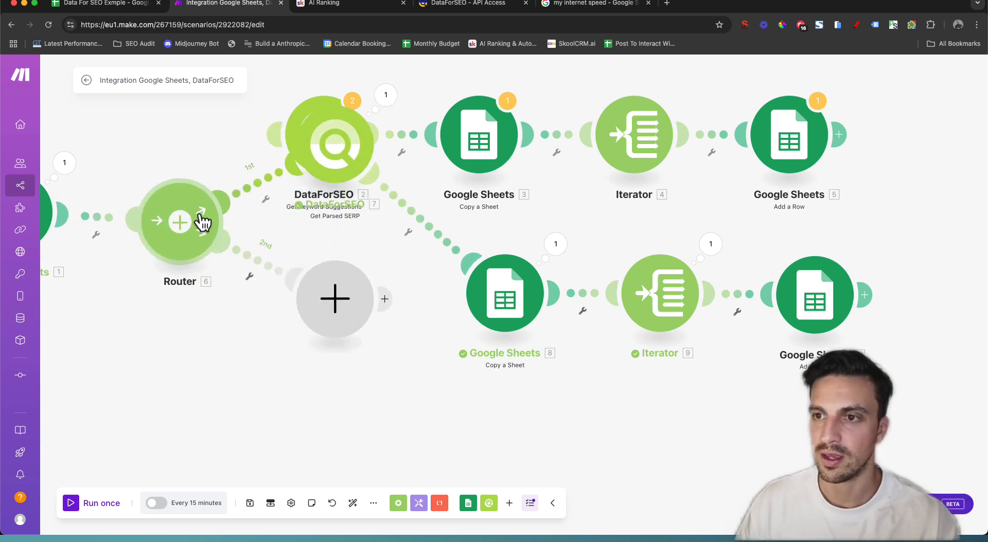
{"action": "left_click_drag", "start_coordinate": [338, 168], "coordinate": [319, 354]}
{"action": "left_click_drag", "start_coordinate": [273, 144], "coordinate": [180, 208]}
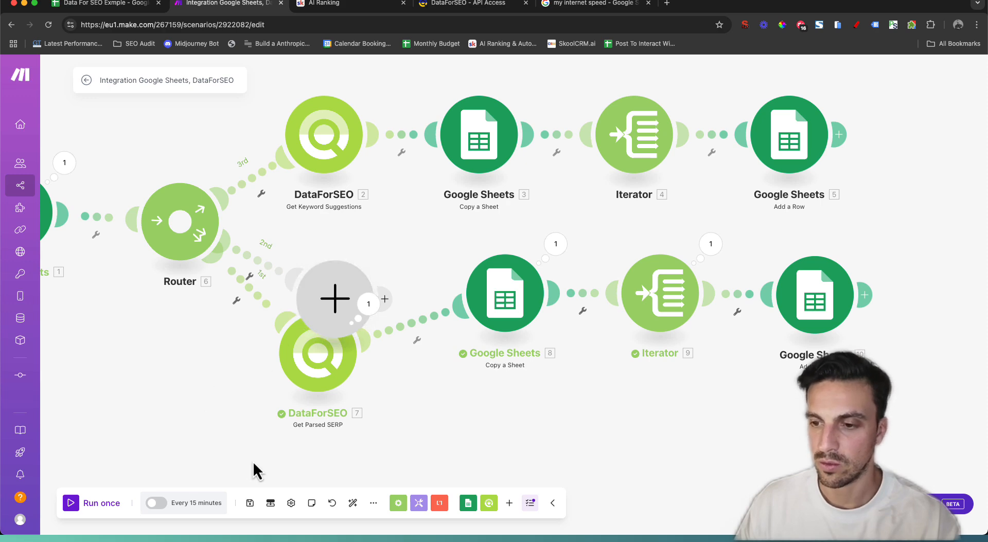
{"action": "left_click", "coordinate": [353, 503]}
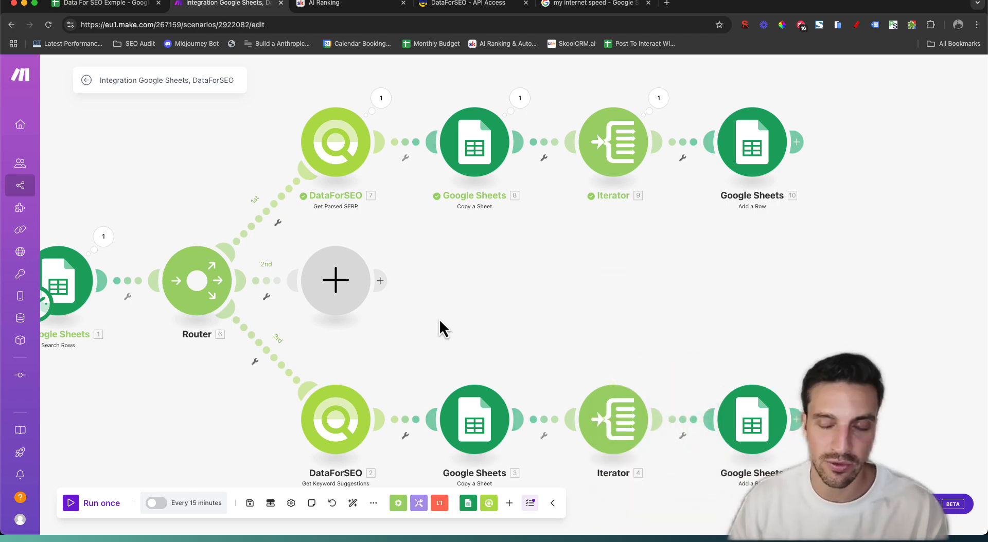
{"action": "scroll", "coordinate": [440, 319], "scroll_direction": "down", "scroll_amount": 3}
{"action": "scroll", "coordinate": [439, 319], "scroll_direction": "up", "scroll_amount": 3}
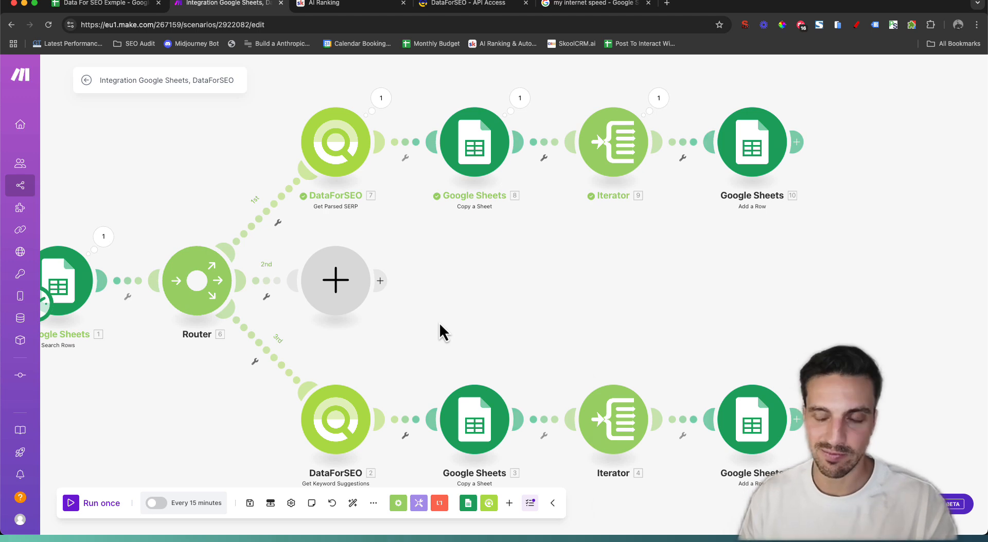
Put a DataForSEO Get Keyword Ideas module on the empty second route
{"action": "left_click", "coordinate": [340, 290]}
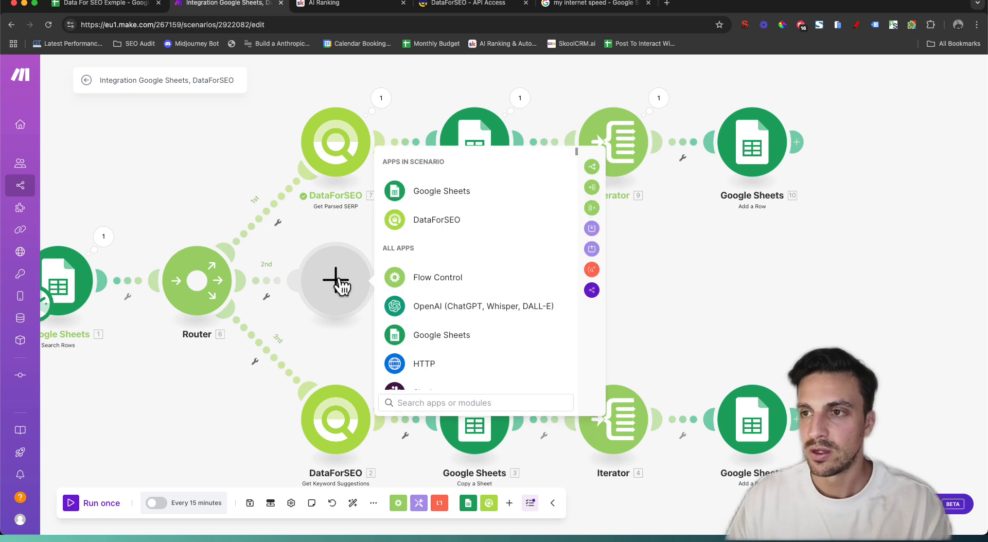
{"action": "left_click", "coordinate": [438, 221]}
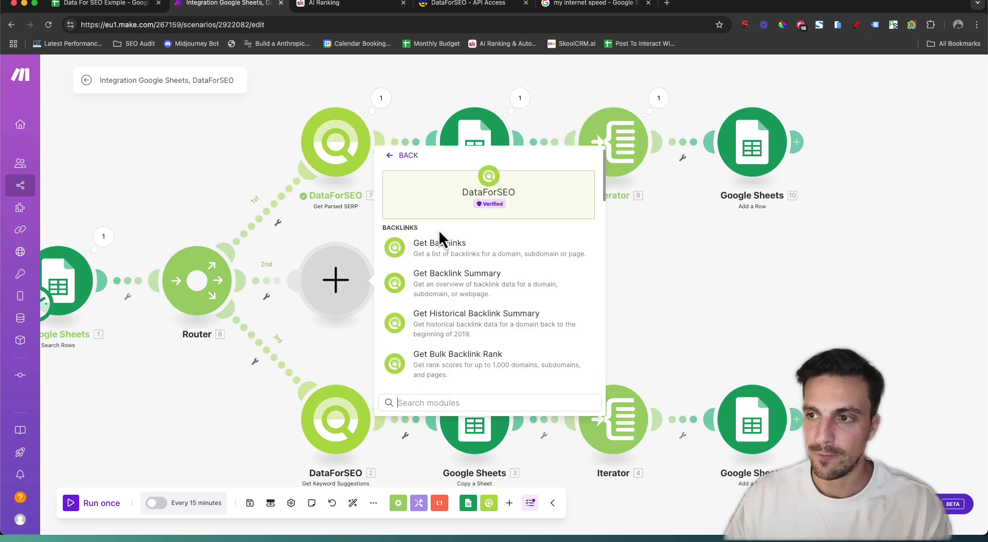
{"action": "type", "text": "idea"}
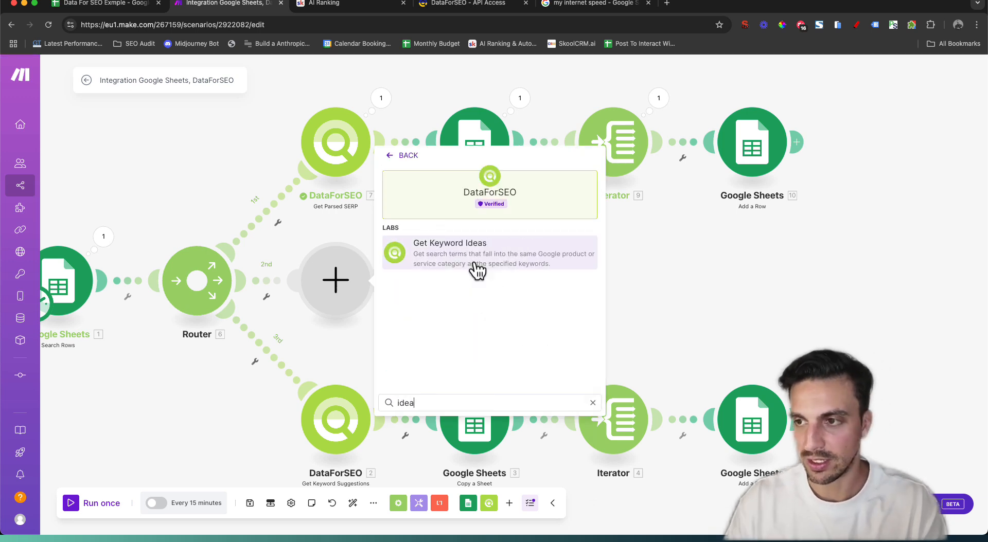
{"action": "left_click", "coordinate": [399, 271]}
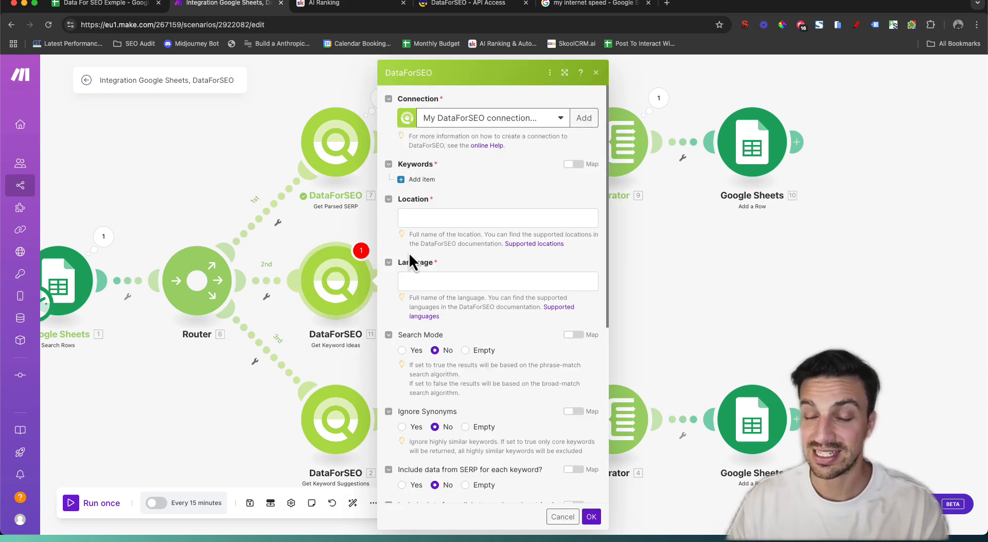
Map Starting Keywords (A) as keyword, Location (B), Language (C), and set Limit to 10
{"action": "left_click", "coordinate": [420, 180]}
{"action": "left_click", "coordinate": [444, 199]}
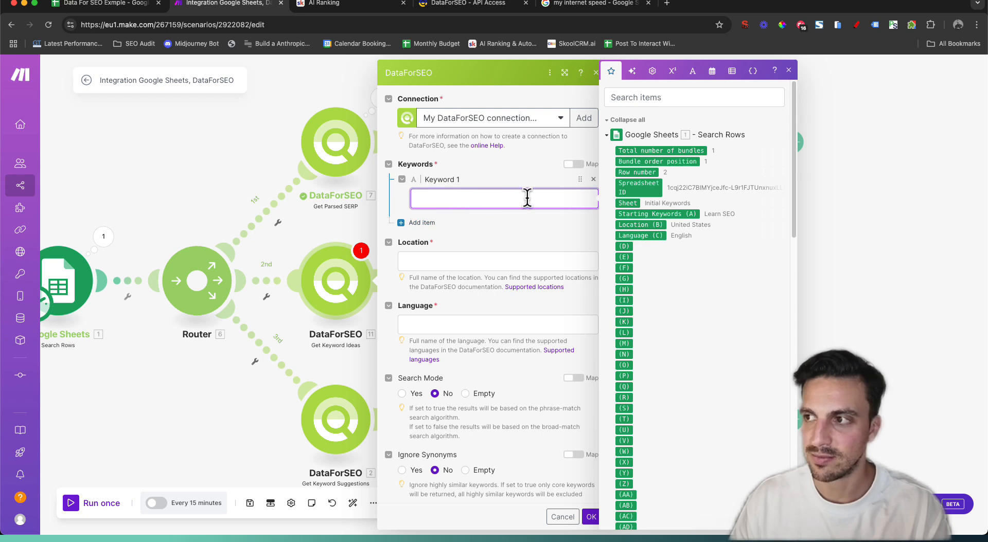
{"action": "left_click", "coordinate": [648, 214]}
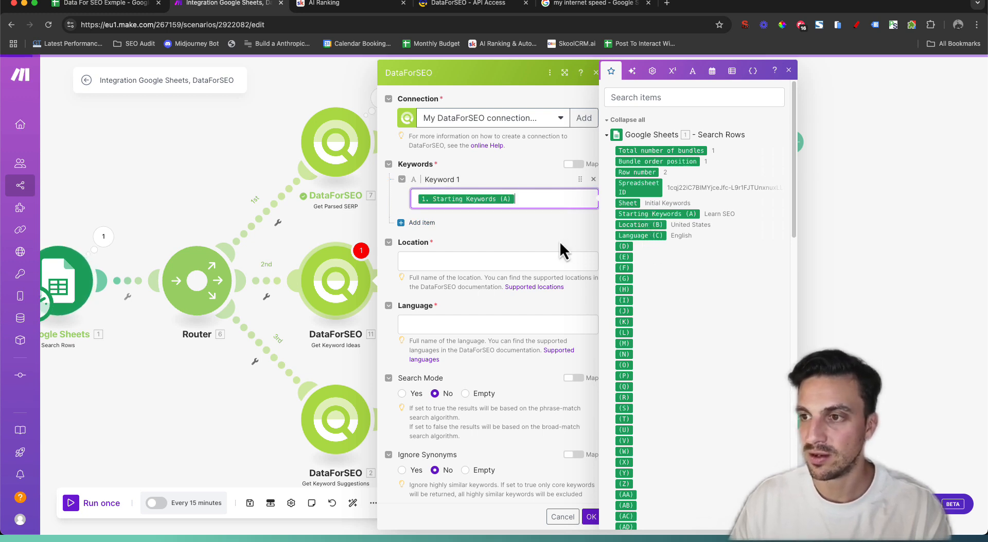
{"action": "left_click", "coordinate": [551, 262]}
{"action": "left_click", "coordinate": [625, 225]}
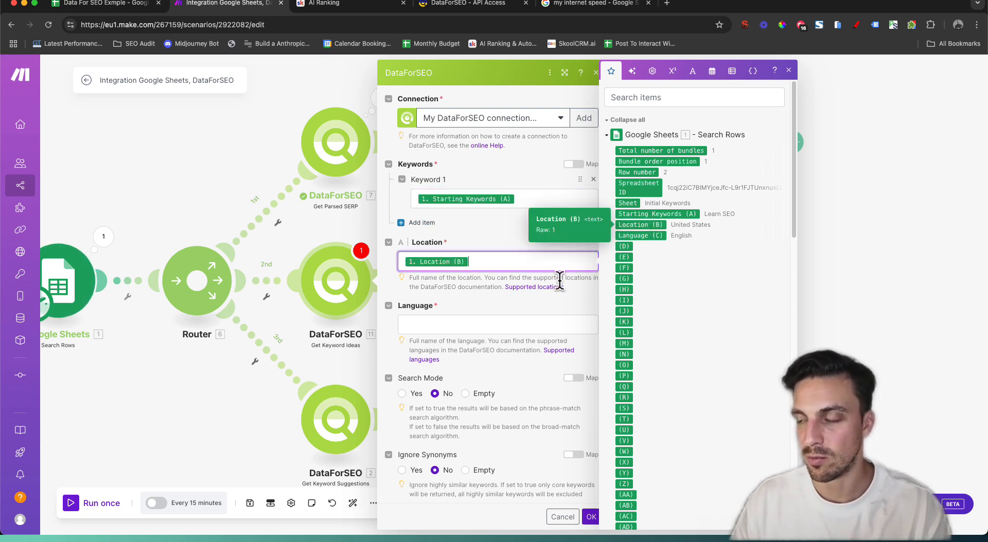
{"action": "left_click", "coordinate": [512, 324]}
{"action": "scroll", "coordinate": [572, 390], "scroll_direction": "down", "scroll_amount": 6}
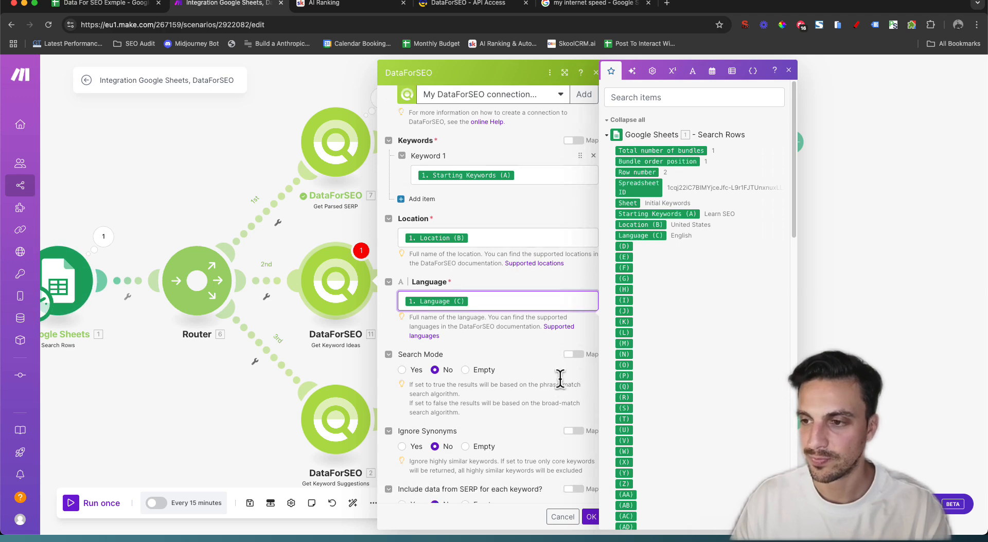
{"action": "left_click", "coordinate": [446, 304]}
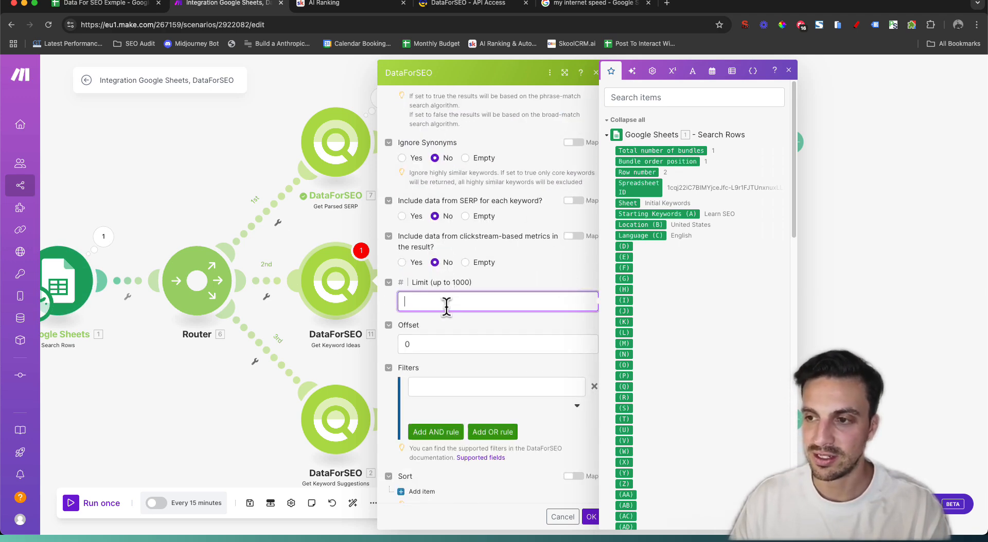
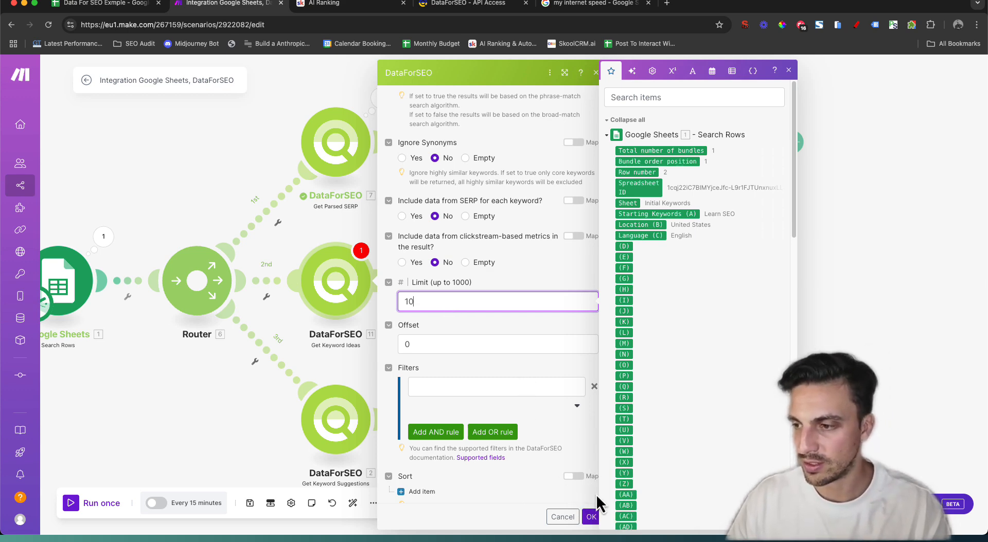
Save the Get Keyword Ideas module with its limit of 10 and bring the whole scenario into view
{"action": "left_click", "coordinate": [591, 516]}
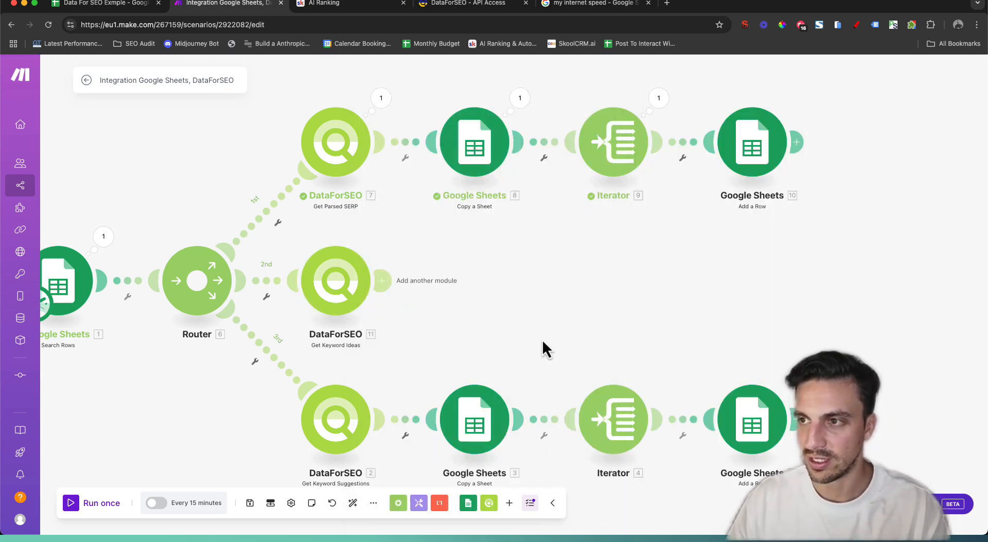
{"action": "left_click_drag", "start_coordinate": [702, 307], "coordinate": [632, 308]}
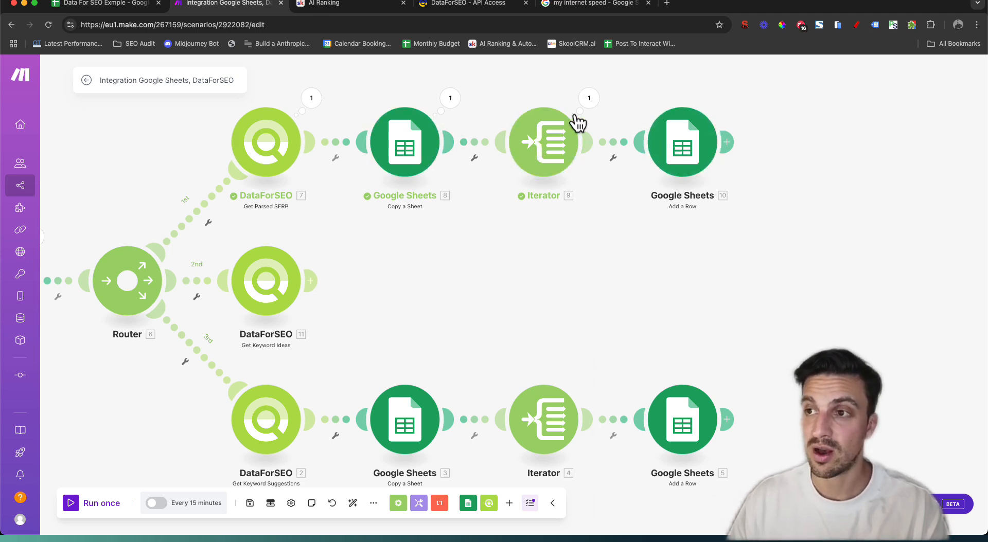
{"action": "scroll", "coordinate": [445, 340], "scroll_direction": "down", "scroll_amount": 3}
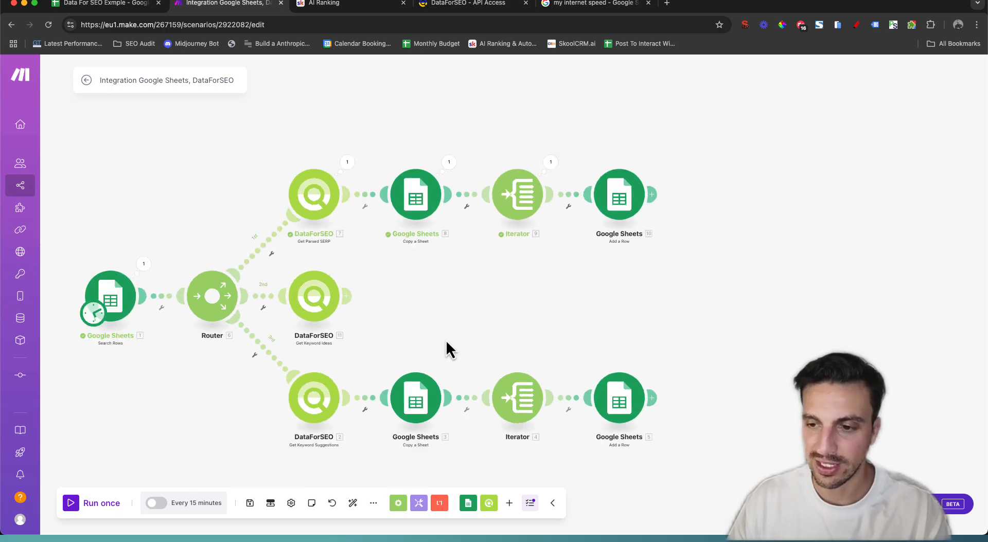
{"action": "scroll", "coordinate": [446, 341], "scroll_direction": "up", "scroll_amount": 3}
Clone the third route's Copy a Sheet module and attach it after Get Keyword Ideas
{"action": "right_click", "coordinate": [416, 401]}
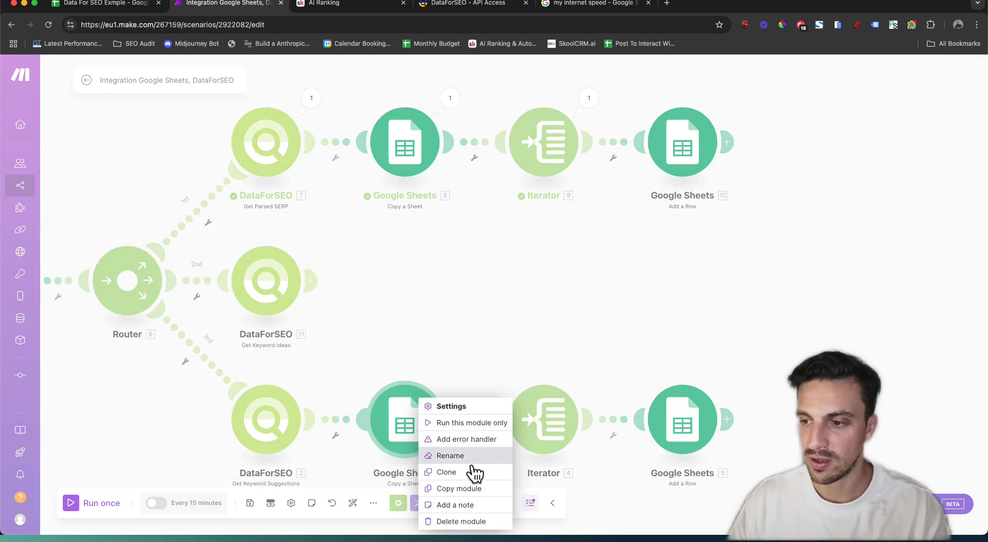
{"action": "left_click", "coordinate": [473, 472]}
{"action": "mouse_move", "coordinate": [468, 470]}
{"action": "left_mouse_down"}
{"action": "mouse_move", "coordinate": [415, 321]}
{"action": "mouse_move", "coordinate": [434, 387]}
{"action": "left_mouse_up"}
{"action": "mouse_move", "coordinate": [450, 442]}
{"action": "left_mouse_down"}
{"action": "mouse_move", "coordinate": [344, 273]}
{"action": "mouse_move", "coordinate": [439, 279]}
{"action": "mouse_move", "coordinate": [419, 272]}
{"action": "mouse_move", "coordinate": [417, 280]}
{"action": "left_mouse_up"}
Set the clone to copy Template | KW Ideas into a new sheet named KW Ideas
{"action": "left_click", "coordinate": [415, 280]}
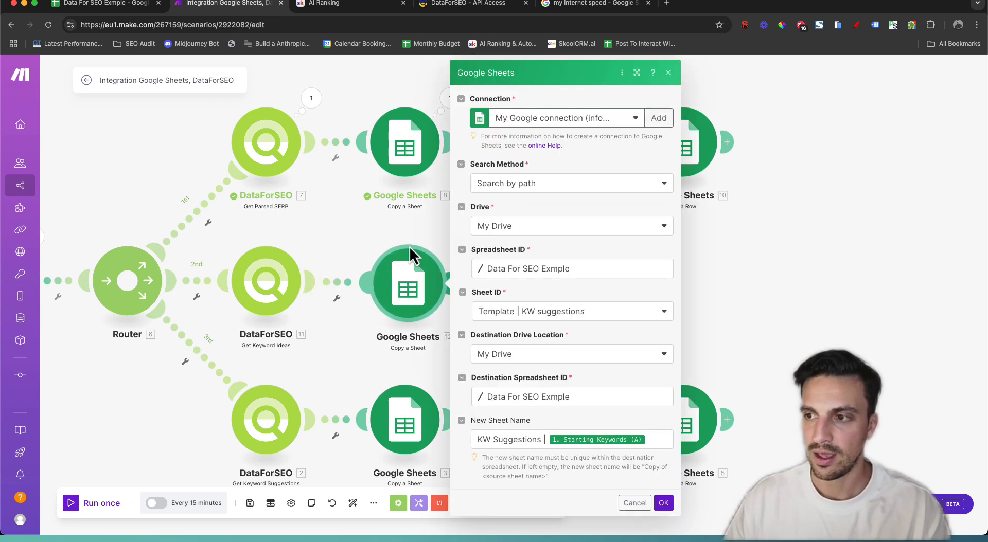
{"action": "left_click", "coordinate": [506, 317]}
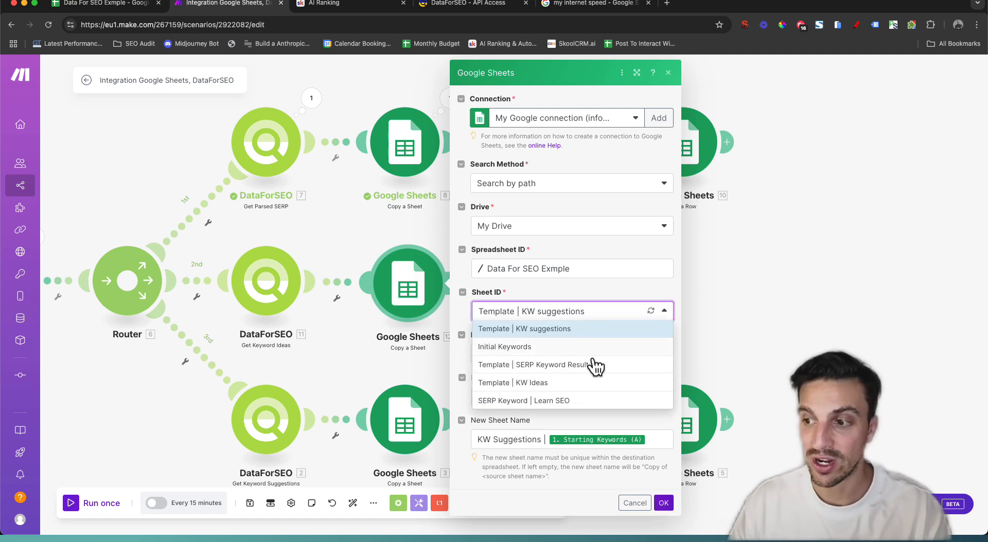
{"action": "left_click", "coordinate": [598, 387]}
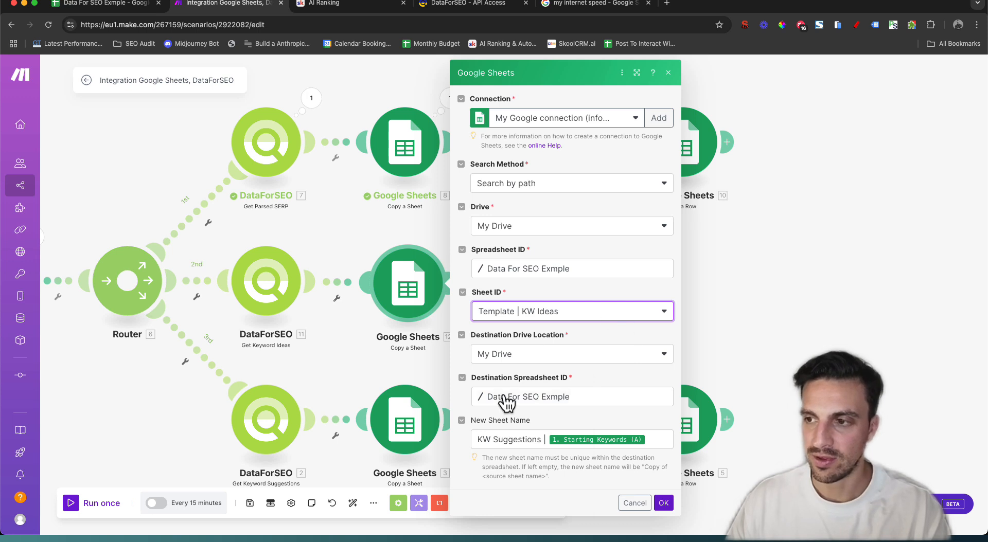
{"action": "double_click", "coordinate": [515, 439]}
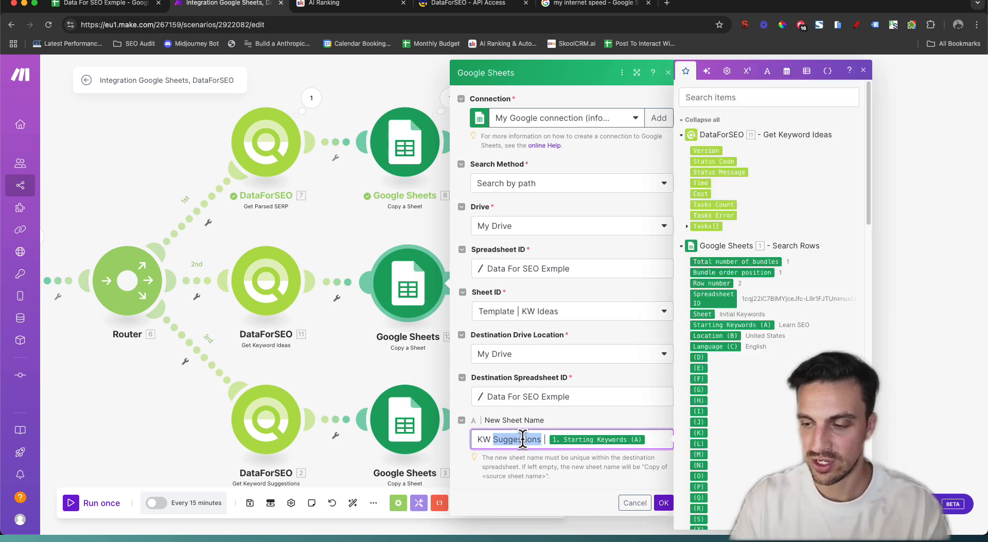
{"action": "type", "text": "Ideas"}
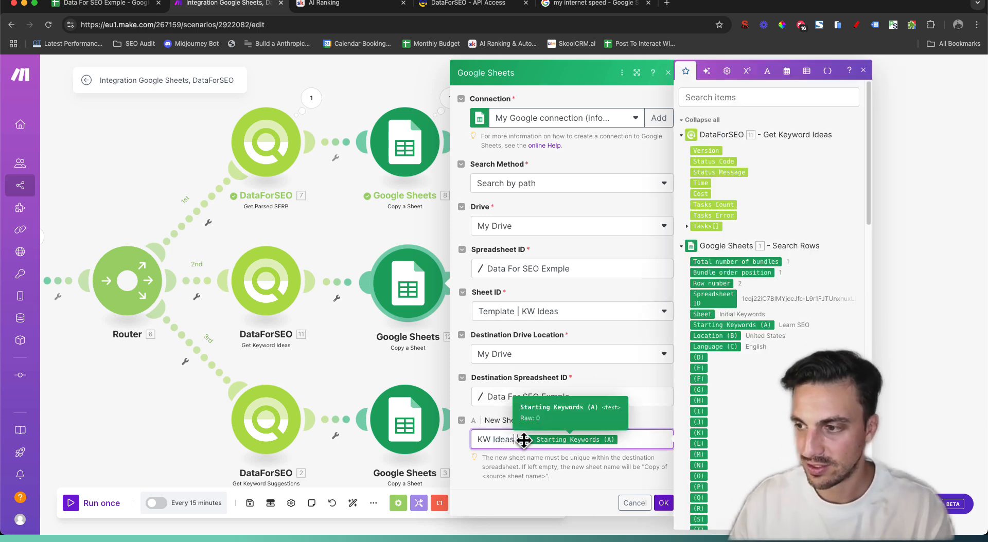
{"action": "left_click", "coordinate": [553, 466]}
{"action": "left_click", "coordinate": [663, 503]}
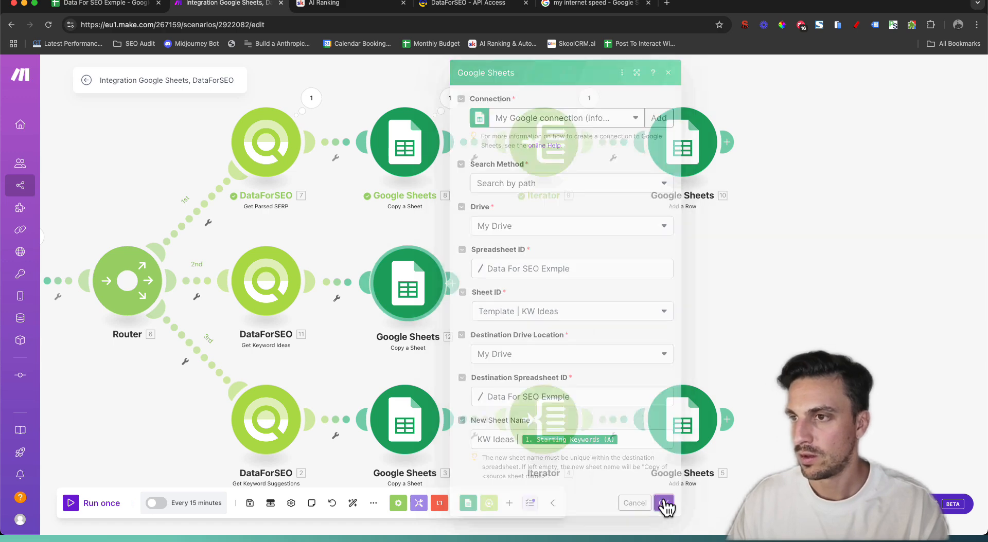
{"action": "right_click", "coordinate": [548, 149]}
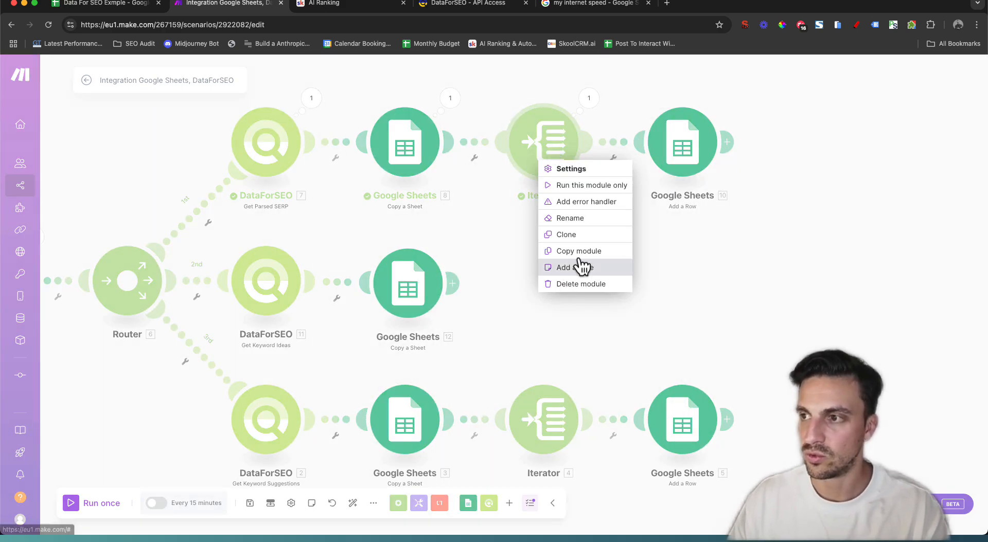
Add a Flow Control Iterator after the KW Ideas sheet copy
{"action": "left_click", "coordinate": [463, 311]}
{"action": "left_click", "coordinate": [453, 284]}
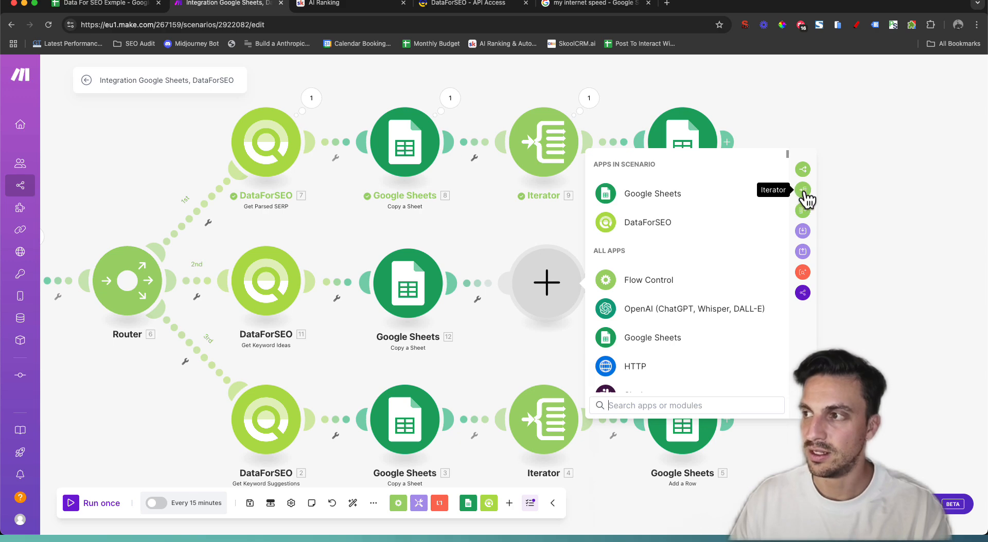
{"action": "left_click", "coordinate": [803, 191]}
Map Get Keyword Ideas' Tasks[] > result[] > items into the iterator's Array
{"action": "left_click", "coordinate": [661, 286]}
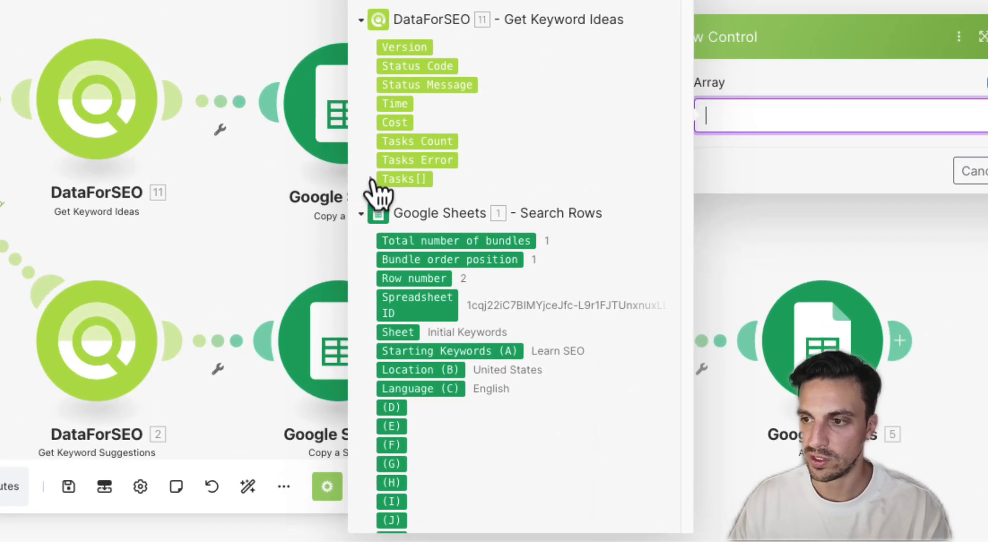
{"action": "left_click", "coordinate": [372, 180]}
{"action": "left_click", "coordinate": [384, 349]}
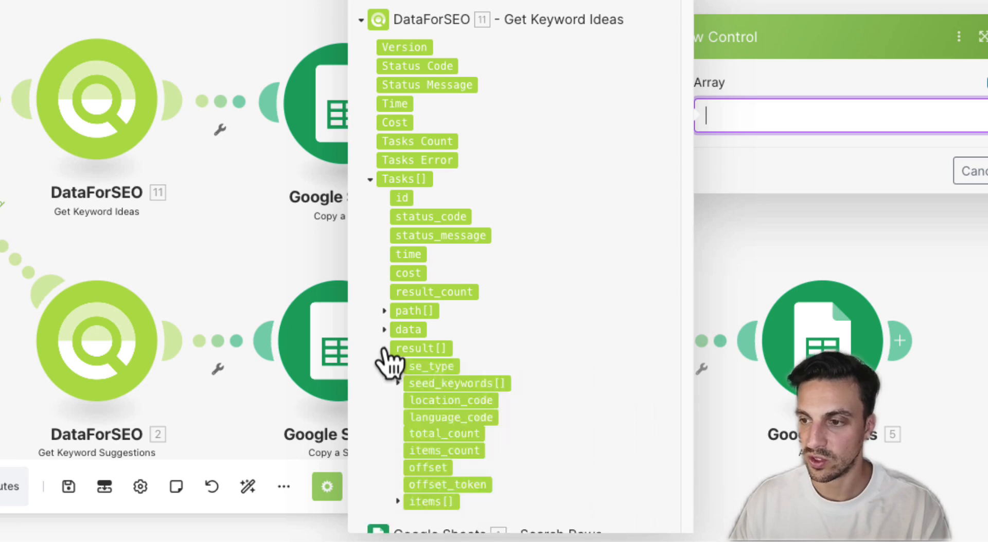
{"action": "scroll", "coordinate": [417, 319], "scroll_direction": "down", "scroll_amount": 4}
{"action": "left_click", "coordinate": [398, 323]}
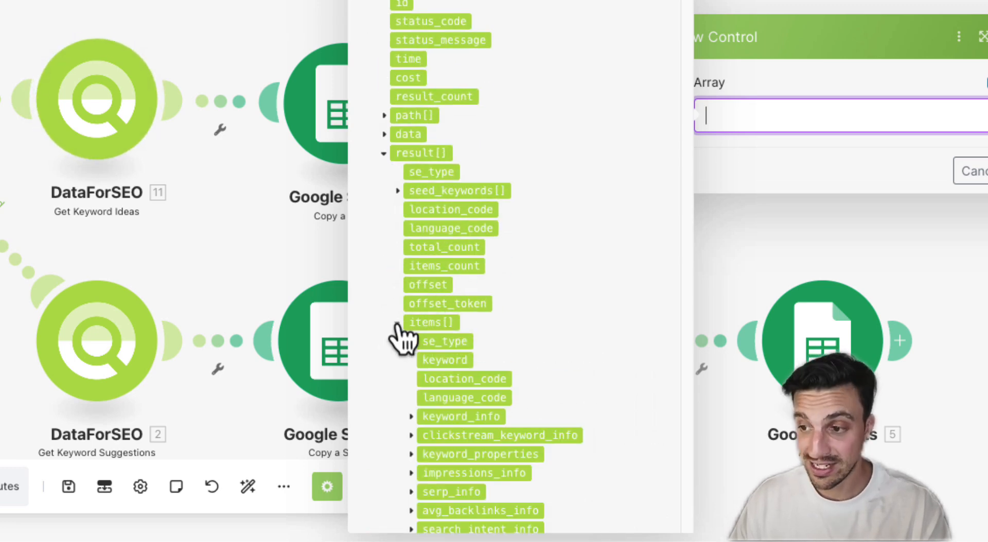
{"action": "scroll", "coordinate": [453, 257], "scroll_direction": "down", "scroll_amount": 3}
{"action": "left_click", "coordinate": [425, 186]}
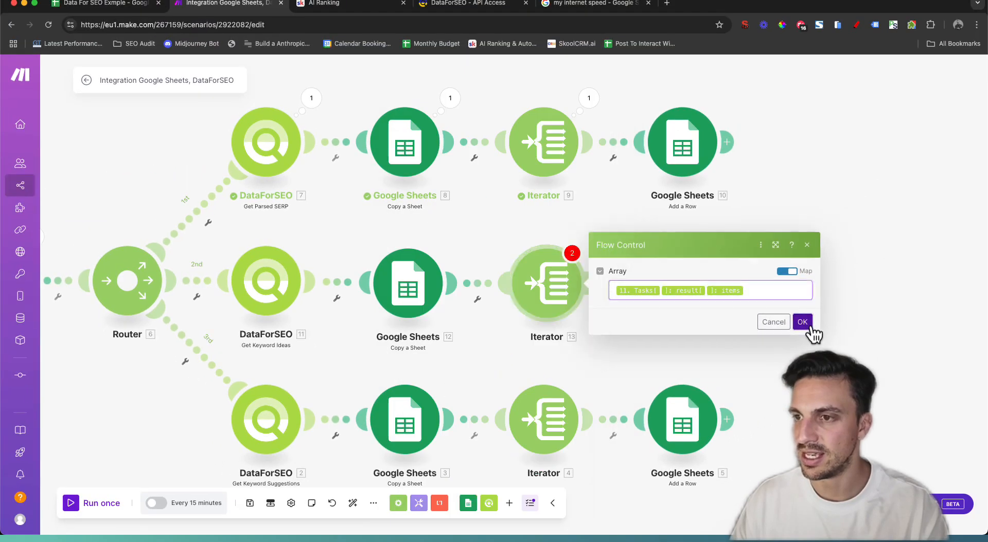
{"action": "left_click", "coordinate": [875, 273]}
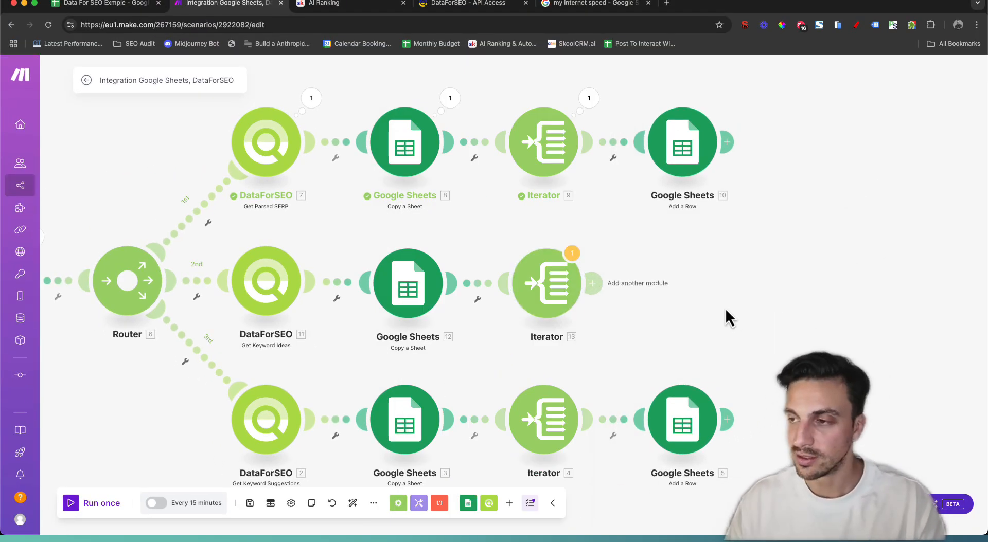
Clone the SERP route's Add a Row module and attach it after the new iterator
{"action": "right_click", "coordinate": [686, 169]}
{"action": "left_click", "coordinate": [728, 239]}
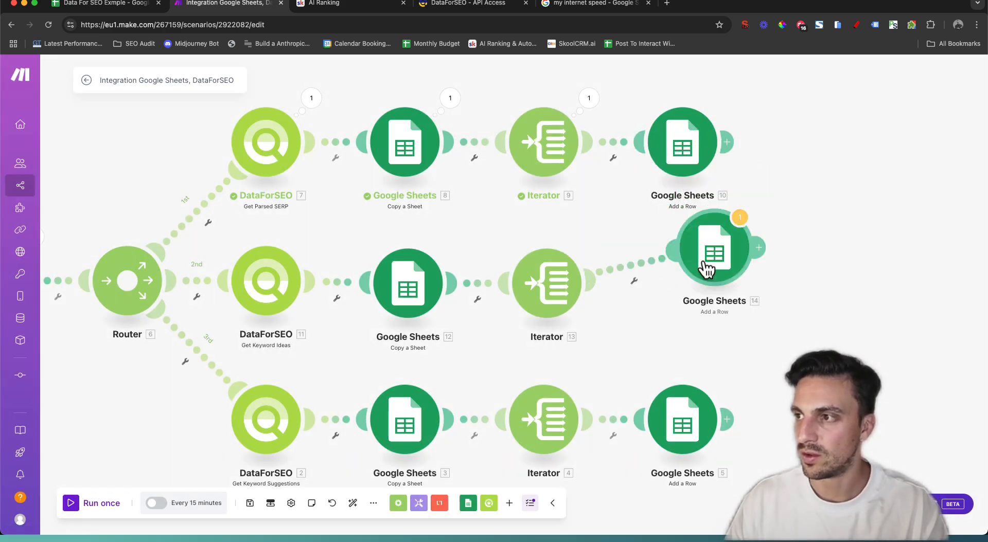
{"action": "left_click", "coordinate": [689, 294]}
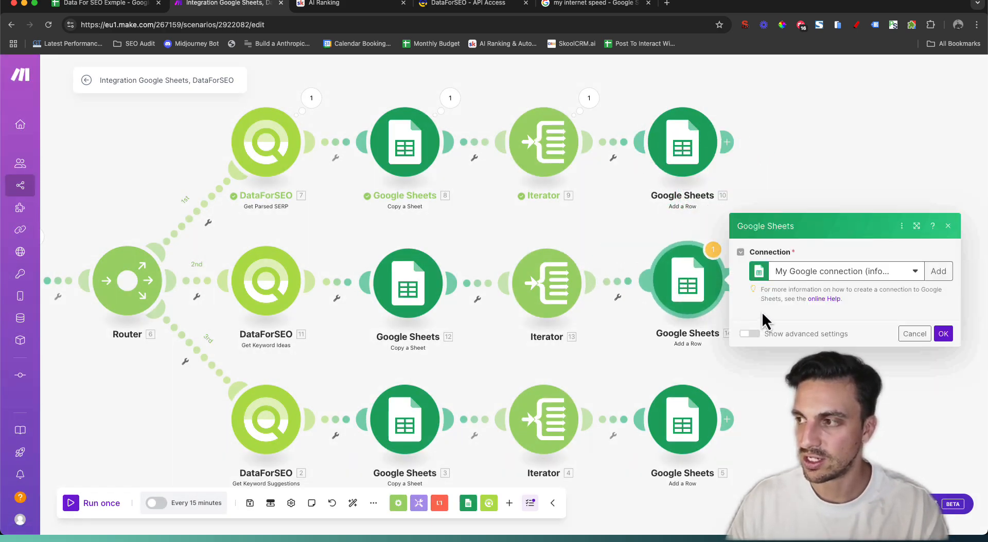
Change the clone's Sheet Name from SERP Keyword to Keyword Ideas
{"action": "double_click", "coordinate": [761, 311]}
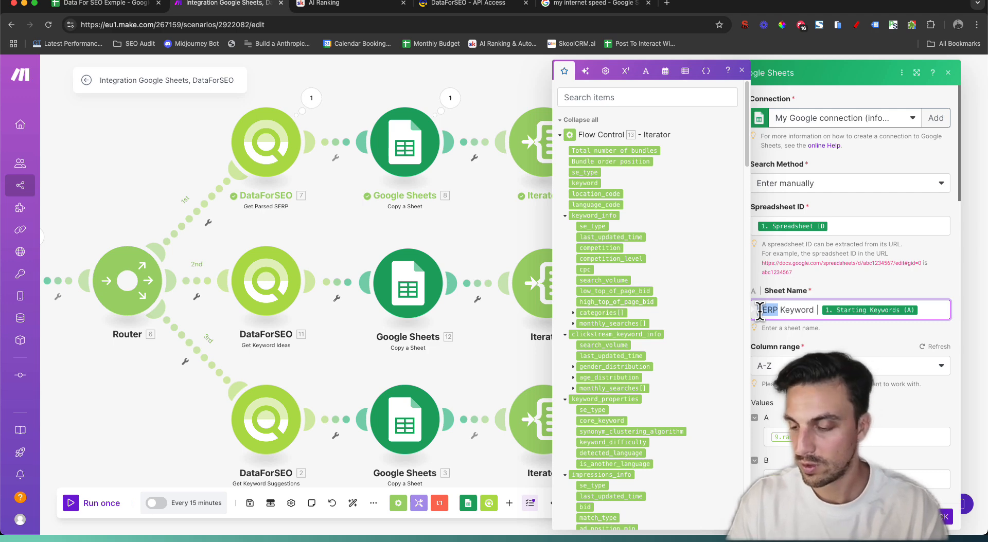
{"action": "key", "text": "BackSpace"}
{"action": "type", "text": "e"}
{"action": "key", "text": "Right"}
{"action": "key", "text": "Right"}
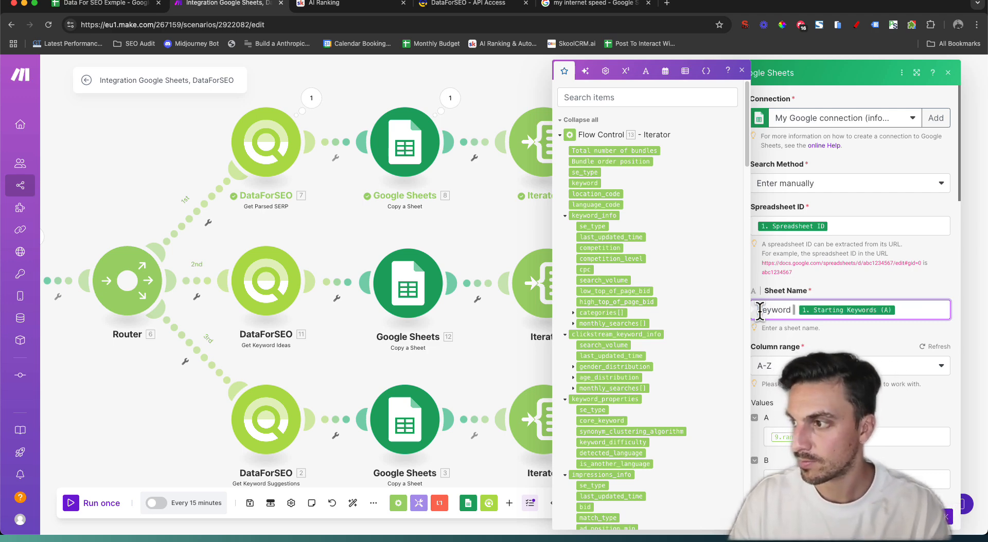
{"action": "type", "text": "Ideas"}
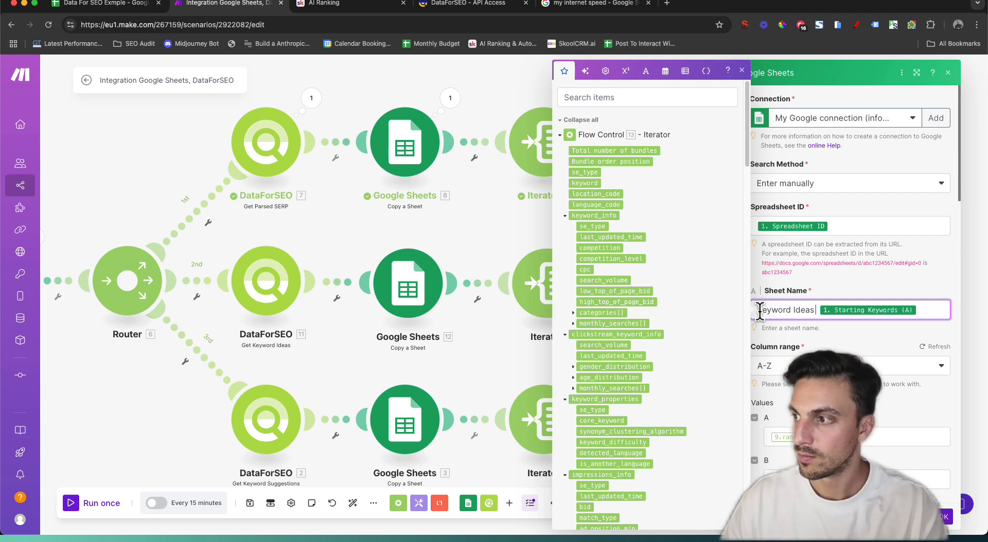
{"action": "left_click", "coordinate": [816, 324]}
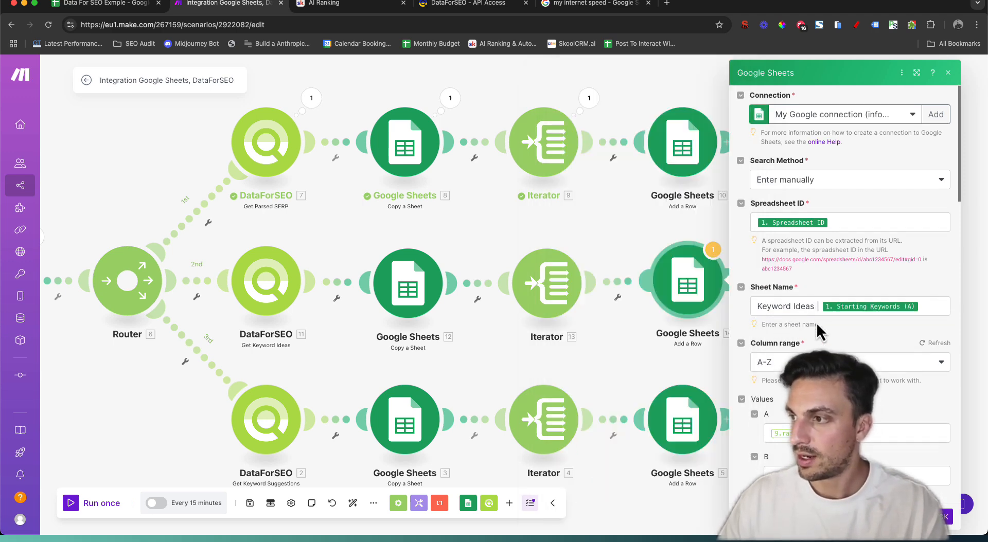
{"action": "scroll", "coordinate": [815, 323], "scroll_direction": "down", "scroll_amount": 5}
Check the spreadsheet's column headings, then map starting keyword into column A and keyword into B
{"action": "left_click", "coordinate": [135, 7]}
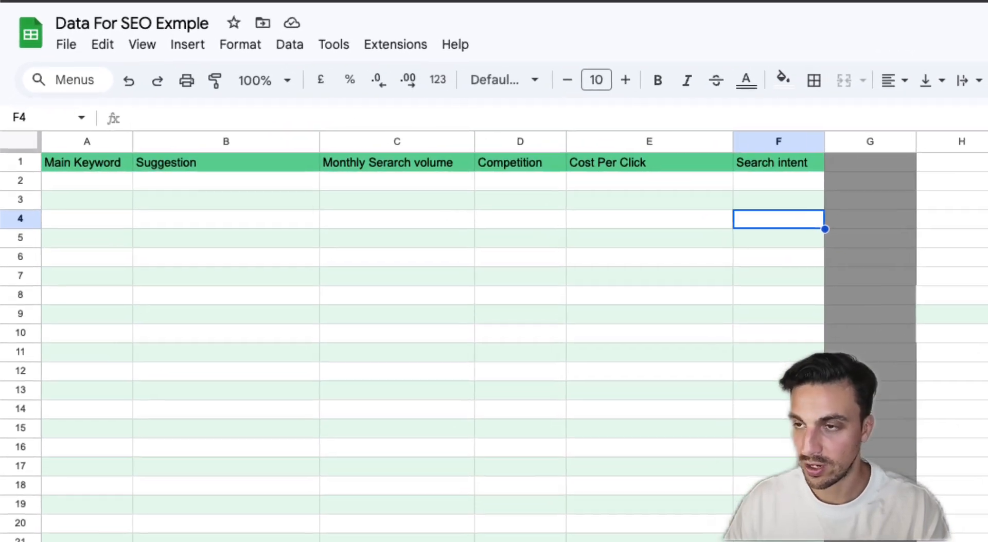
{"action": "left_click", "coordinate": [64, 165]}
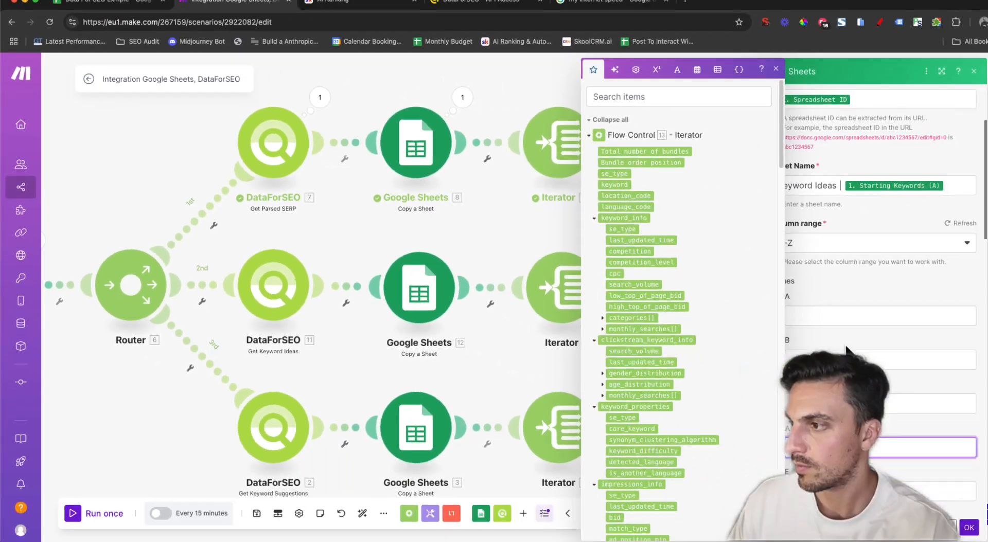
{"action": "scroll", "coordinate": [816, 246], "scroll_direction": "up", "scroll_amount": 3}
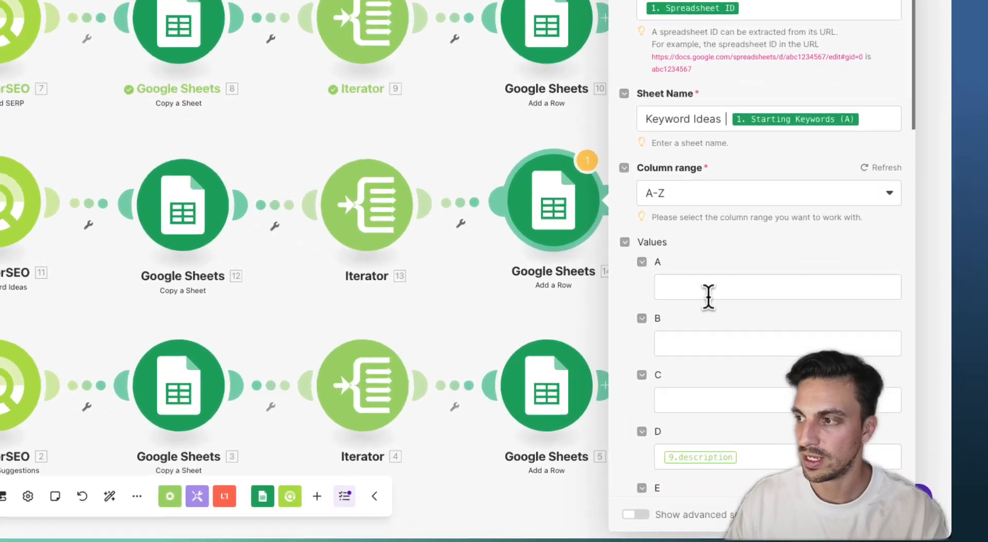
{"action": "left_click", "coordinate": [807, 369]}
{"action": "scroll", "coordinate": [401, 123], "scroll_direction": "down", "scroll_amount": 10}
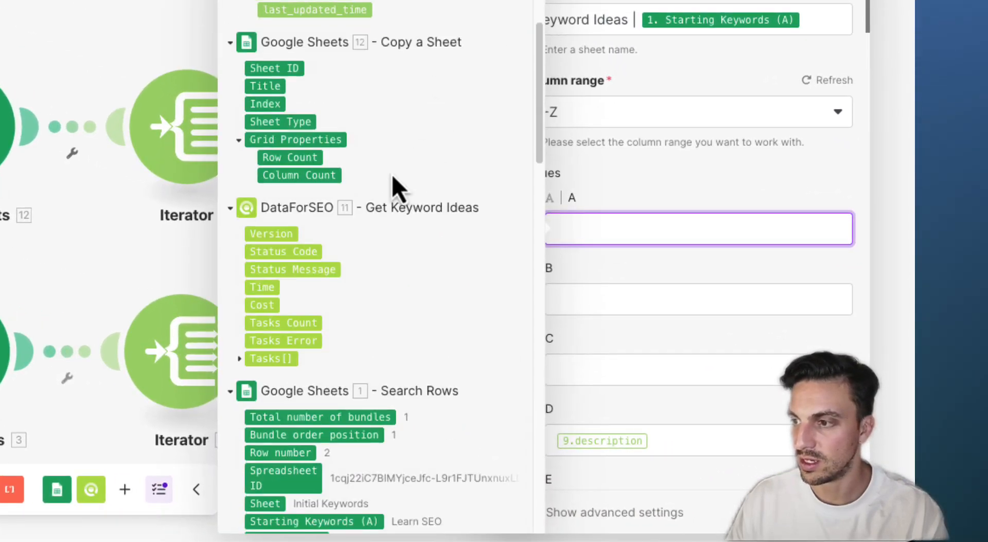
{"action": "scroll", "coordinate": [328, 453], "scroll_direction": "down", "scroll_amount": 1}
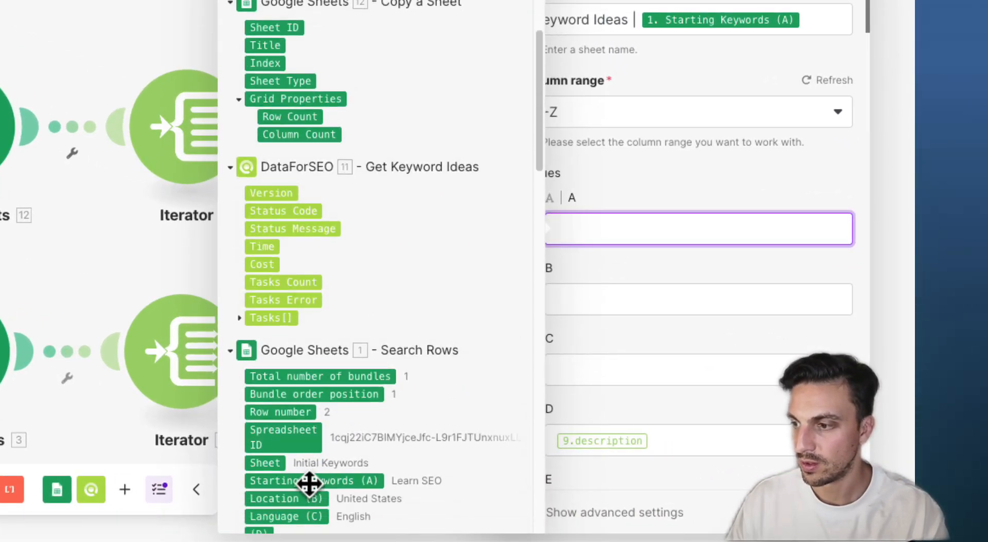
{"action": "left_click", "coordinate": [309, 481]}
{"action": "left_click", "coordinate": [625, 314]}
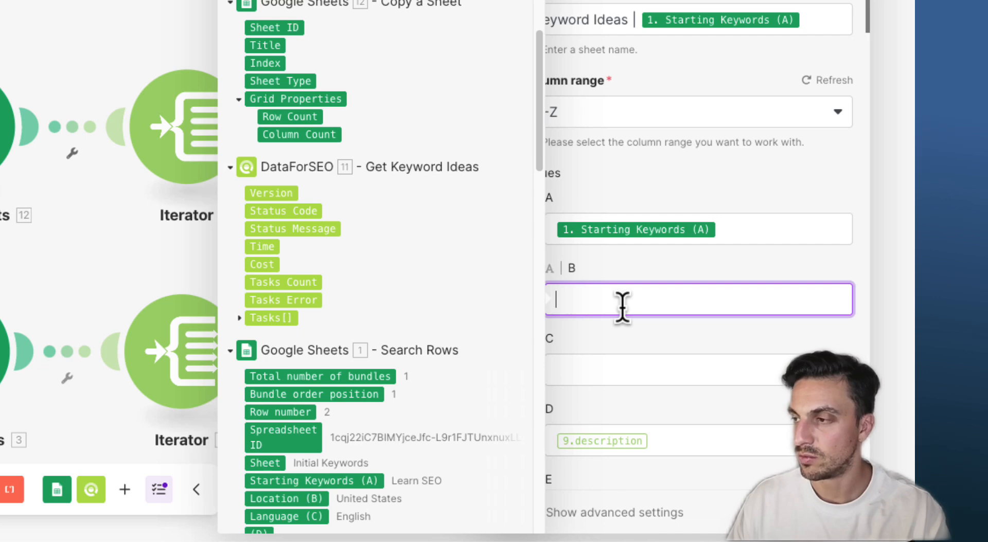
{"action": "scroll", "coordinate": [426, 172], "scroll_direction": "up", "scroll_amount": 15}
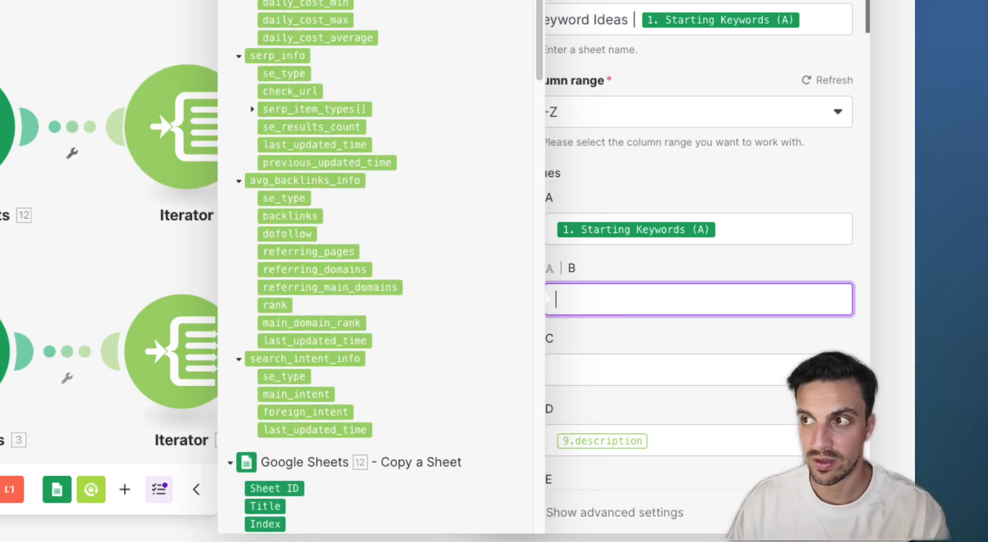
{"action": "scroll", "coordinate": [288, 10], "scroll_direction": "up", "scroll_amount": 5}
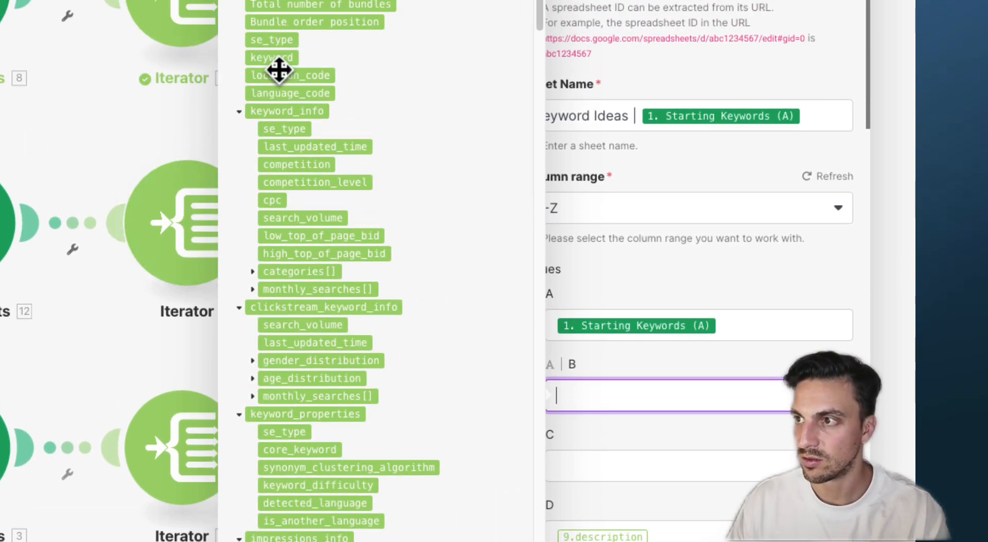
{"action": "left_click", "coordinate": [271, 132]}
Map search_volume into column C and competition_level into column D, replacing the wrong description mapping
{"action": "left_click", "coordinate": [578, 530]}
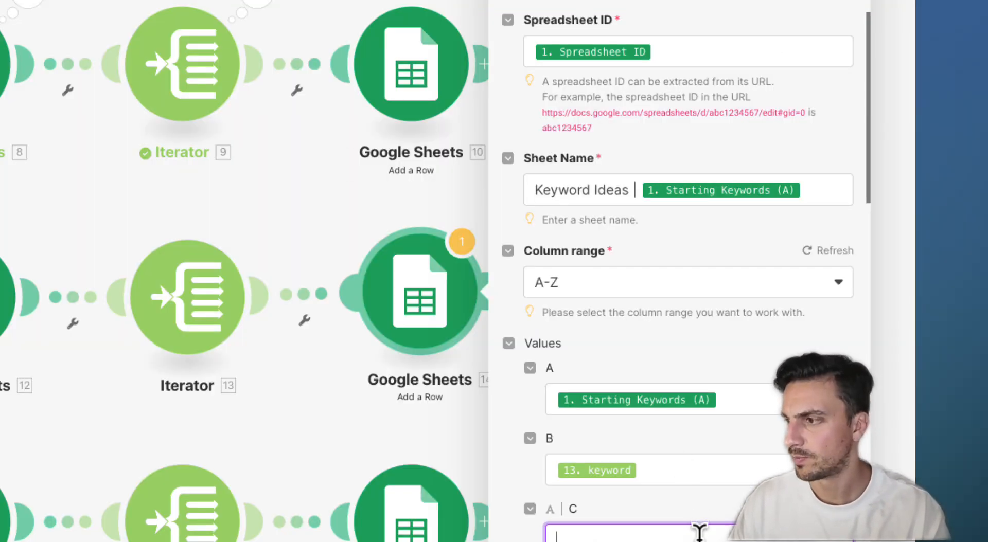
{"action": "left_click", "coordinate": [696, 531]}
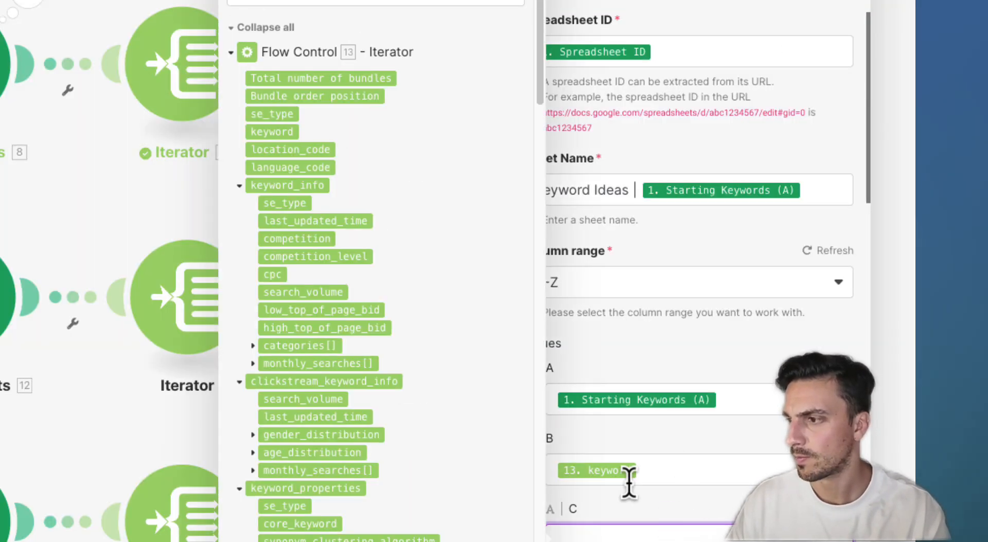
{"action": "left_click", "coordinate": [303, 292]}
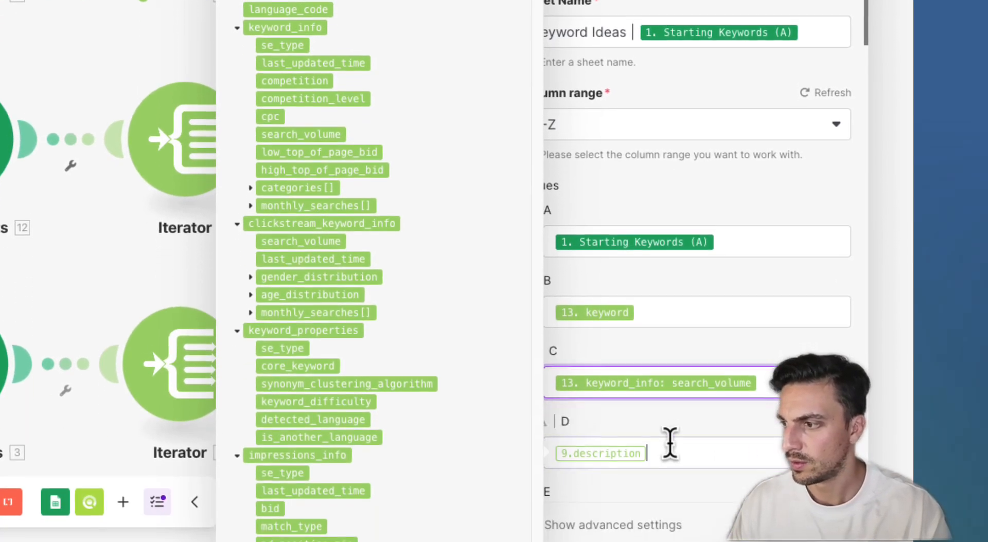
{"action": "left_click", "coordinate": [669, 441]}
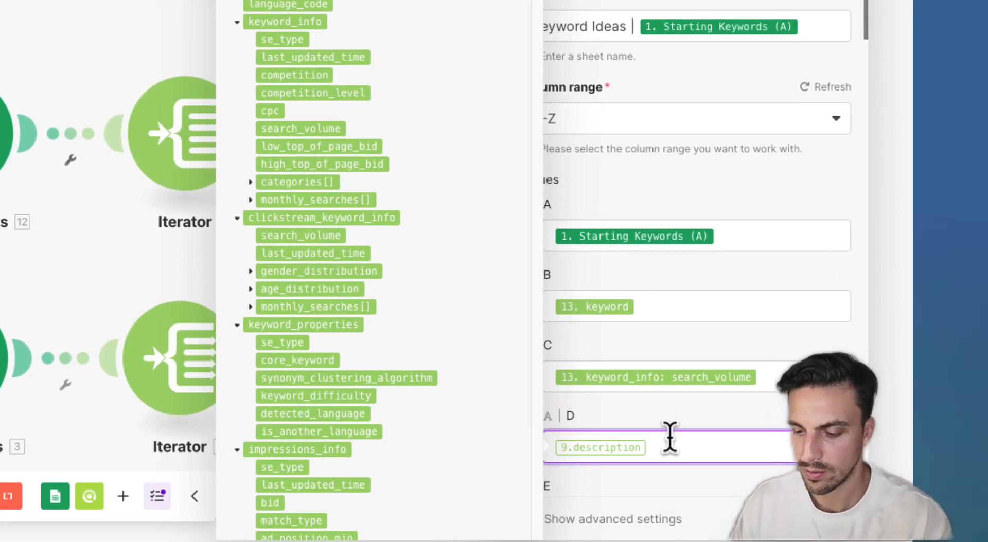
{"action": "key", "text": "BackSpace"}
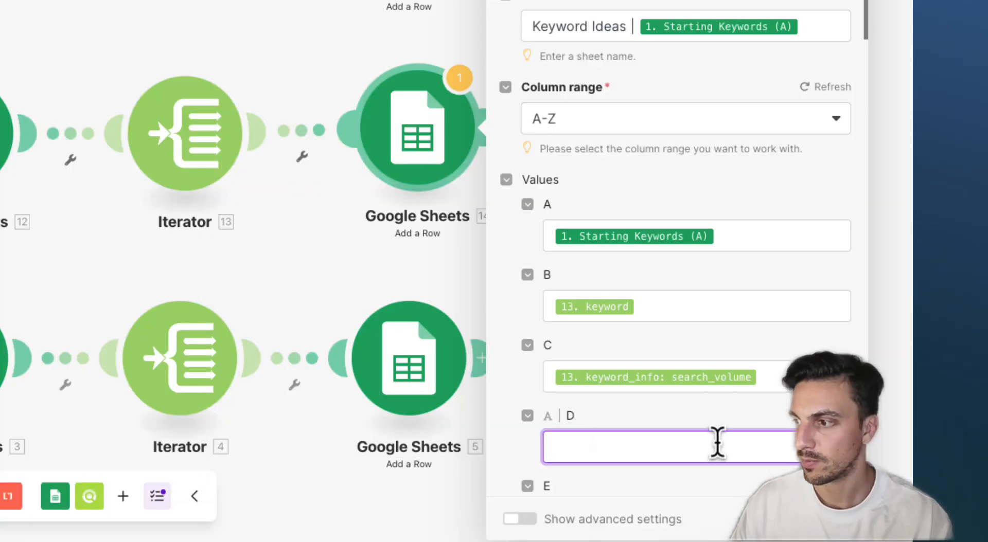
{"action": "left_click", "coordinate": [715, 443]}
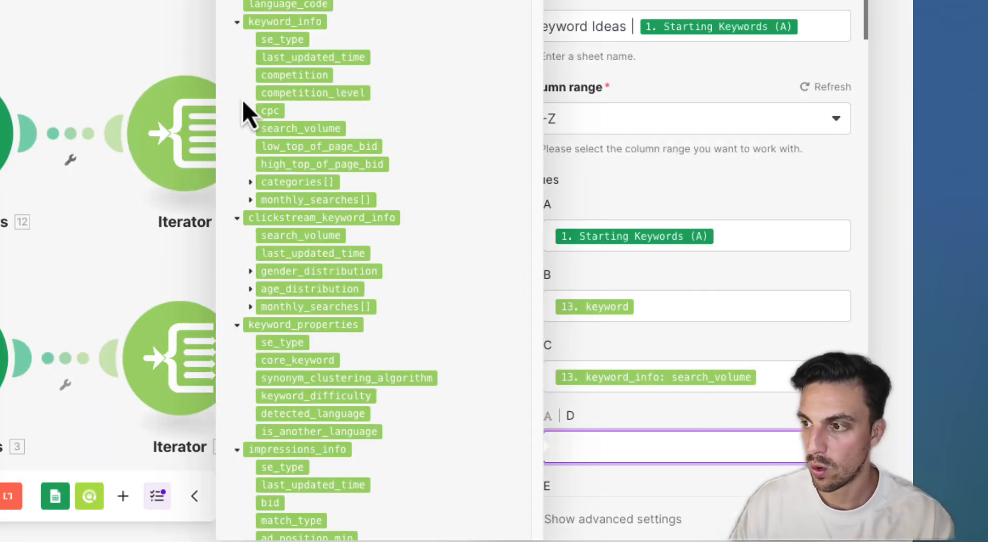
{"action": "scroll", "coordinate": [329, 189], "scroll_direction": "down", "scroll_amount": 1}
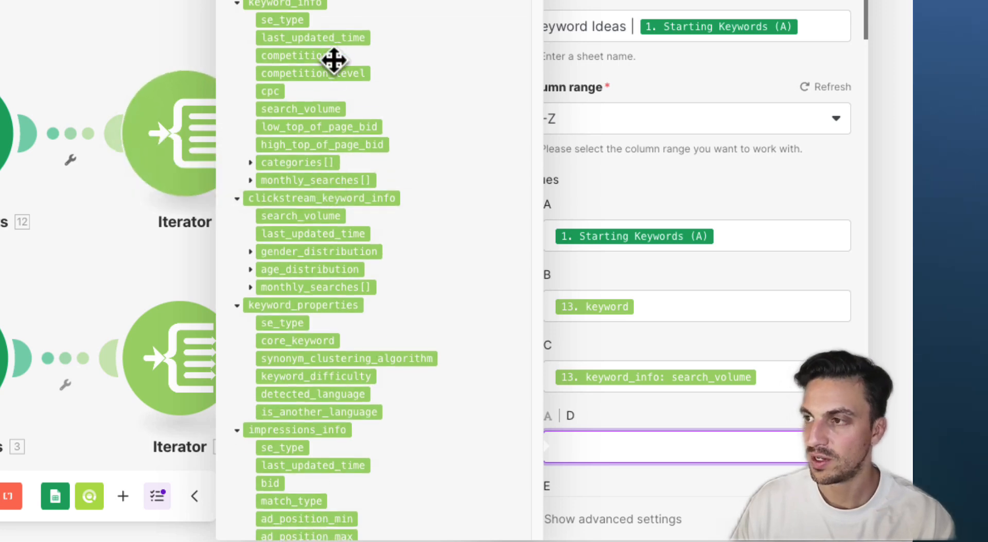
{"action": "left_click", "coordinate": [335, 77]}
{"action": "scroll", "coordinate": [509, 170], "scroll_direction": "down", "scroll_amount": 5}
{"action": "scroll", "coordinate": [600, 174], "scroll_direction": "down", "scroll_amount": 5}
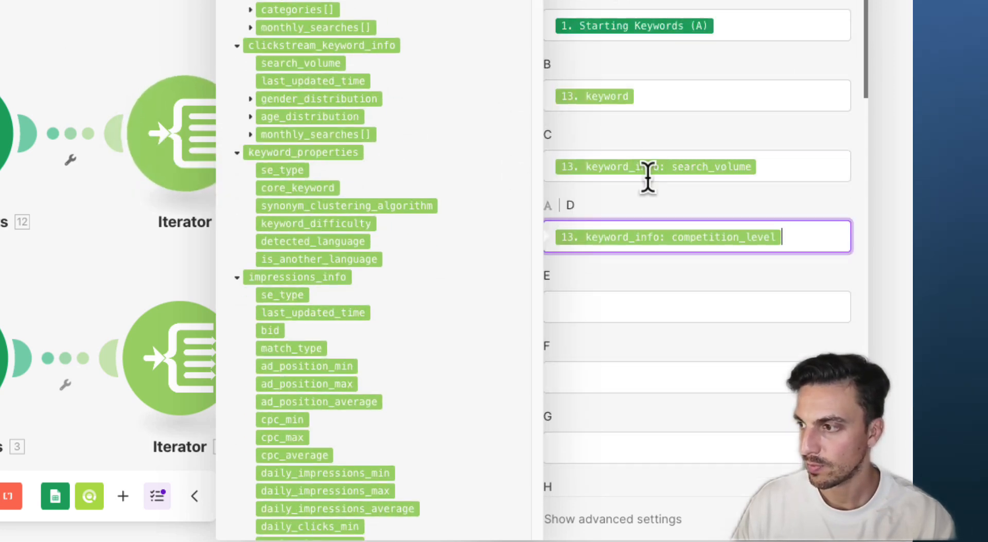
Map cpc into column E and main search intent into column F, then close the module
{"action": "left_click", "coordinate": [659, 303]}
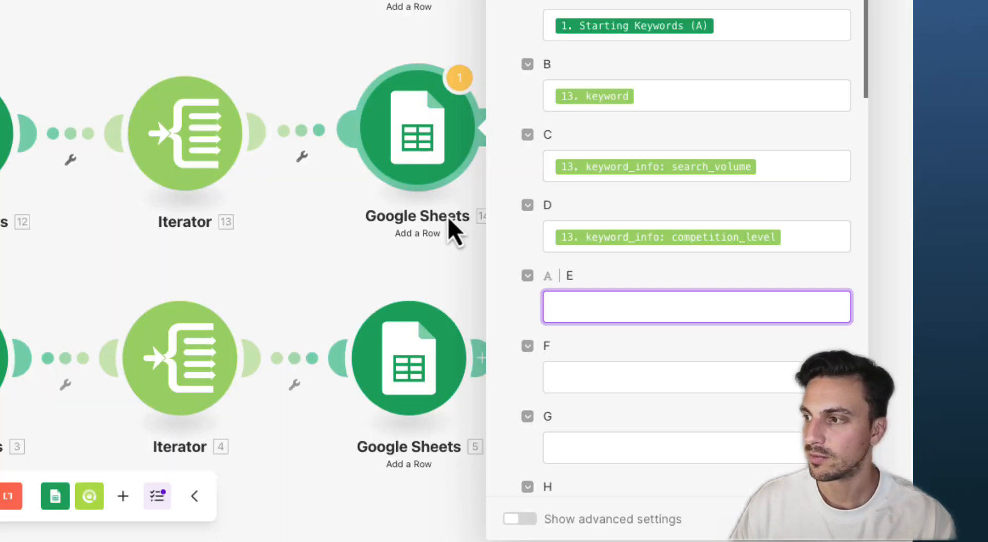
{"action": "left_click", "coordinate": [571, 304]}
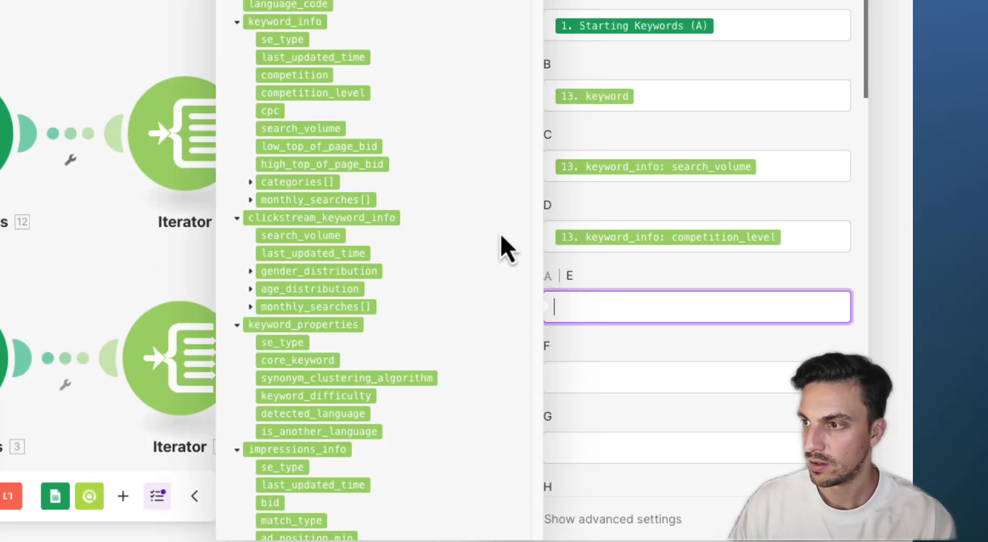
{"action": "left_click", "coordinate": [271, 111]}
{"action": "left_click", "coordinate": [567, 363]}
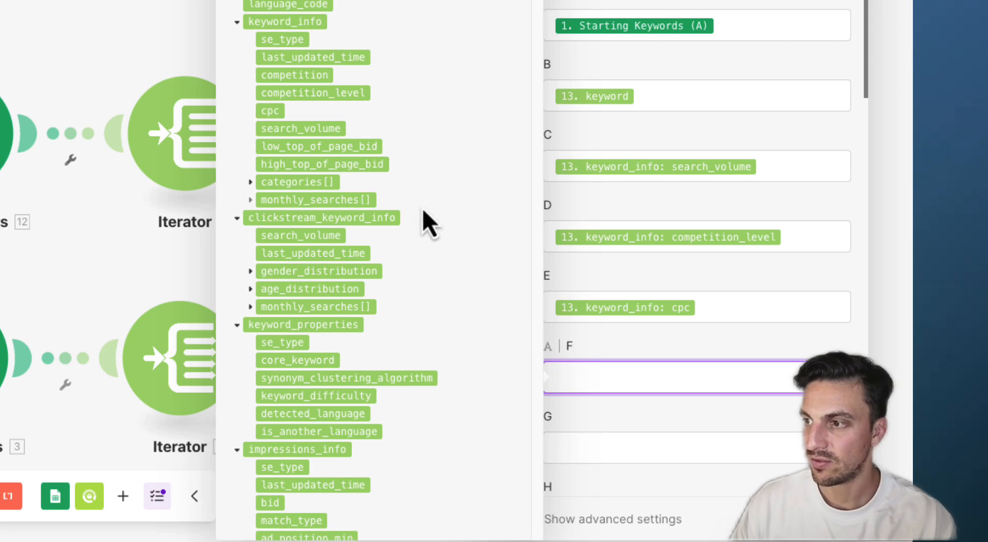
{"action": "scroll", "coordinate": [419, 208], "scroll_direction": "down", "scroll_amount": 15}
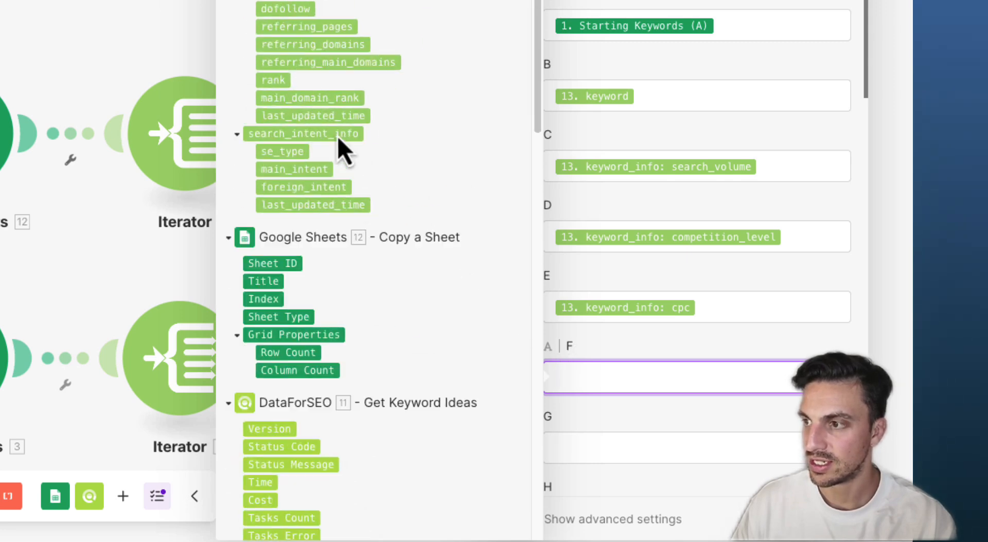
{"action": "left_click", "coordinate": [285, 173]}
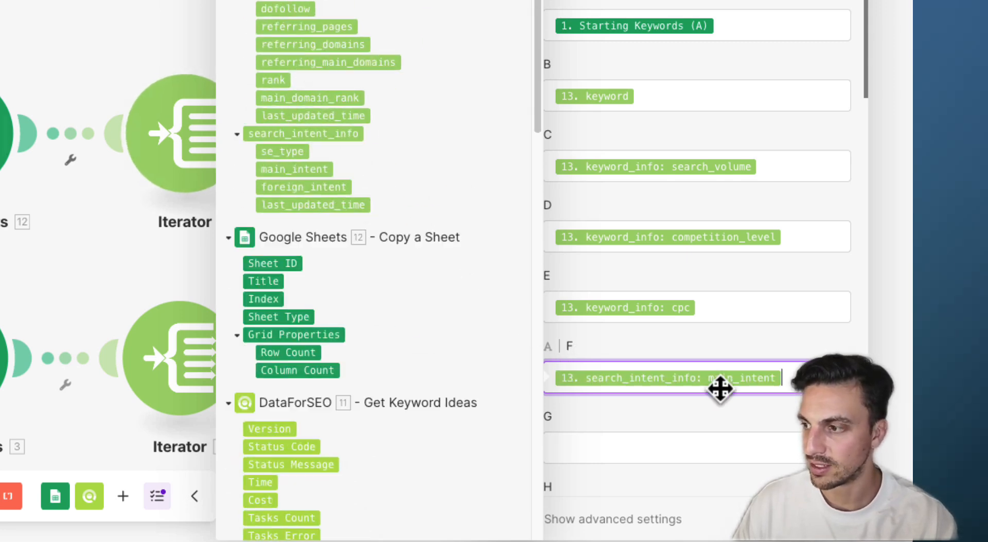
{"action": "left_click", "coordinate": [834, 520]}
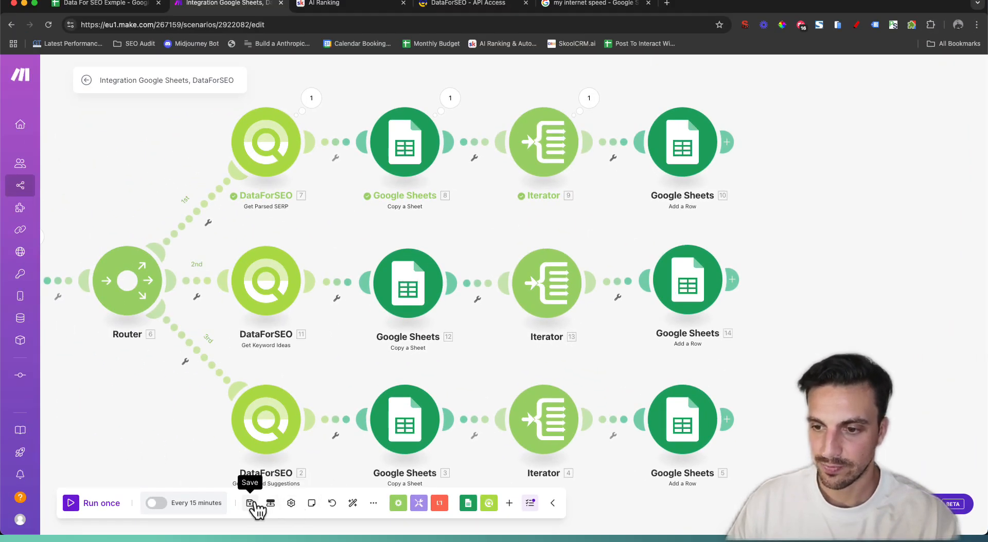
Delete the SERP Keyword | Learn SEO sheet from the Data For SEO Exmple spreadsheet, then return to Make
{"action": "left_click", "coordinate": [111, 5]}
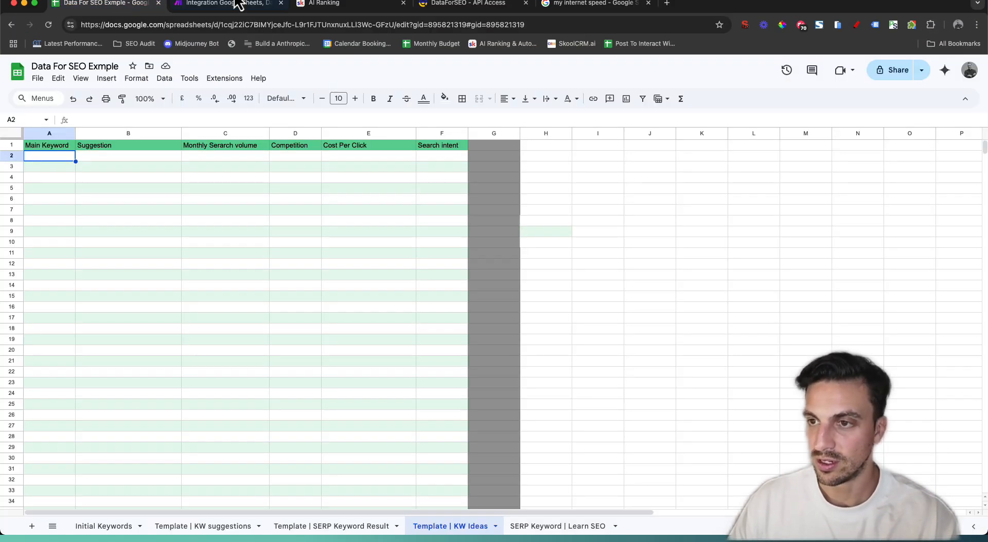
{"action": "left_click", "coordinate": [543, 528]}
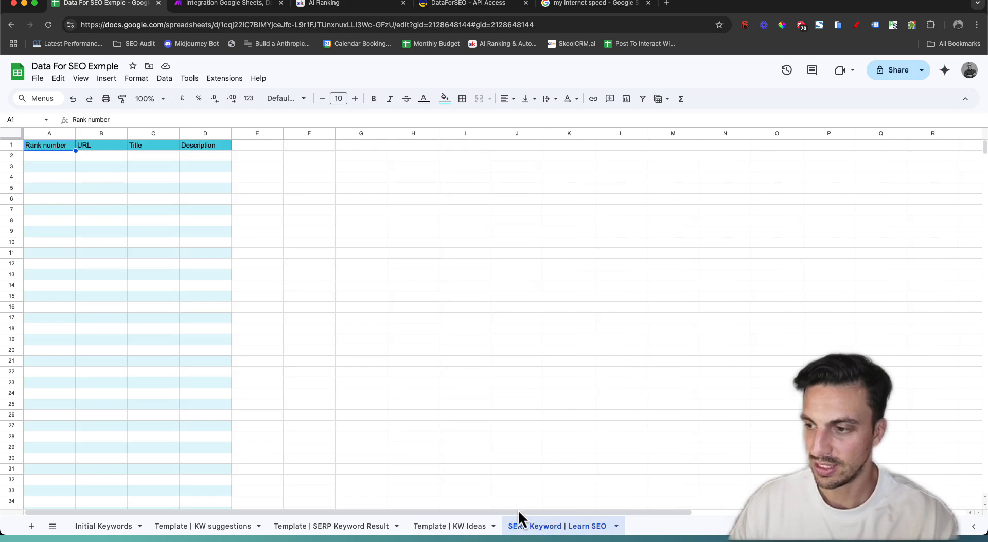
{"action": "right_click", "coordinate": [558, 527]}
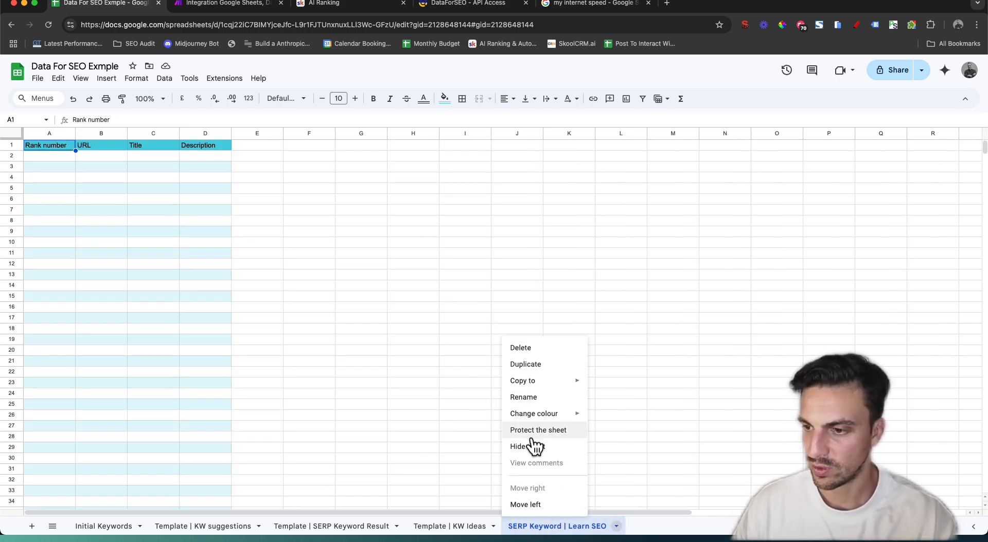
{"action": "left_click", "coordinate": [519, 348]}
{"action": "left_click", "coordinate": [600, 320]}
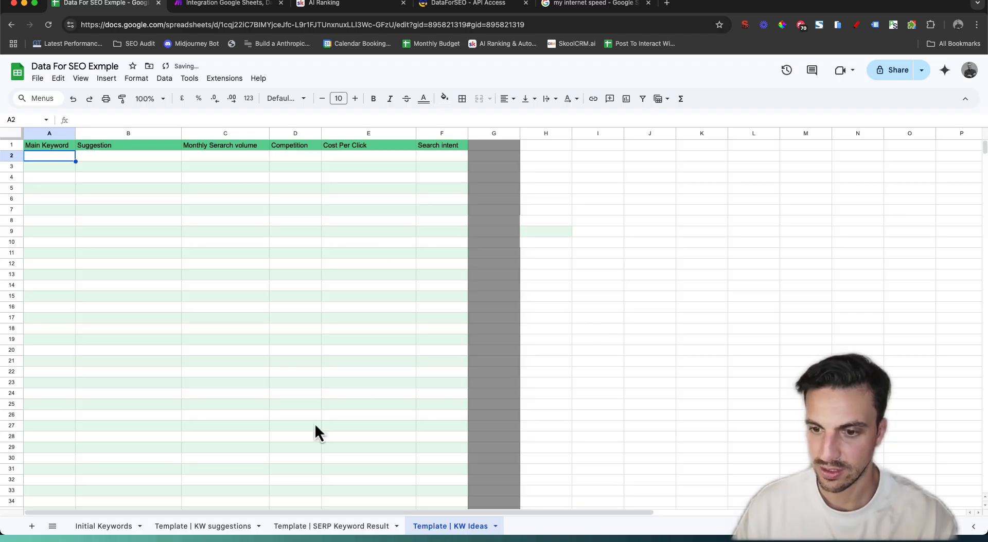
{"action": "left_click", "coordinate": [220, 4]}
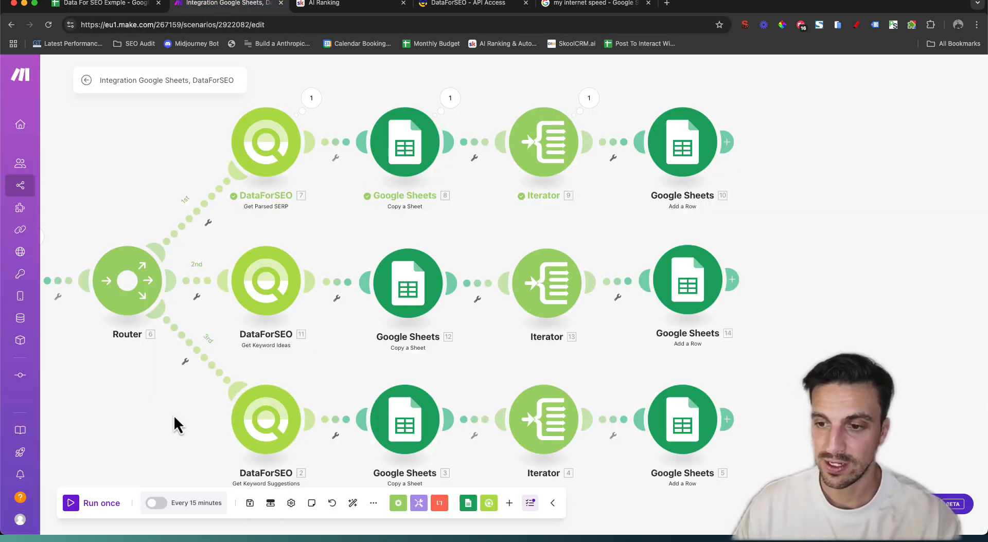
Run the router scenario once from the Google Sheets trigger and switch to the spreadsheet
{"action": "left_click_drag", "start_coordinate": [174, 415], "coordinate": [334, 375]}
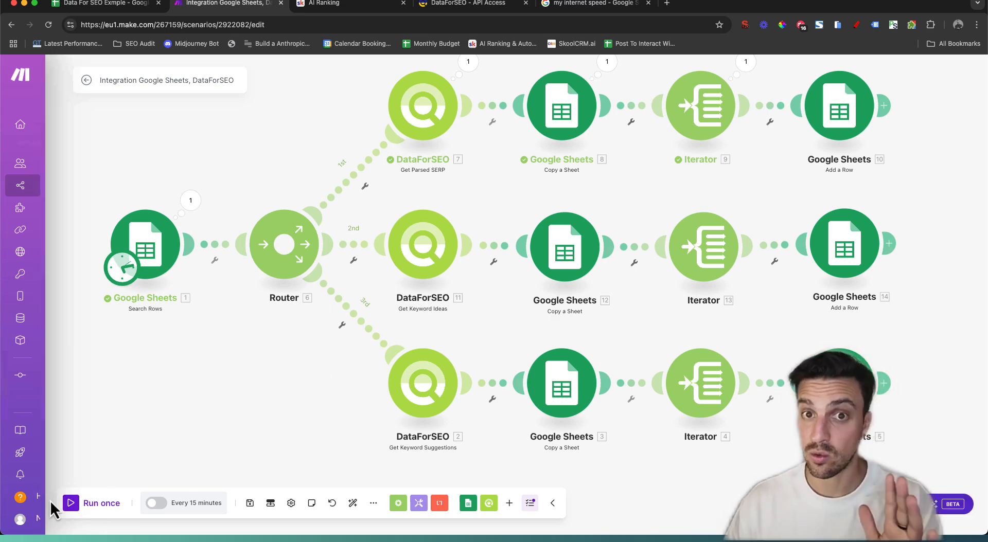
{"action": "left_click", "coordinate": [78, 503]}
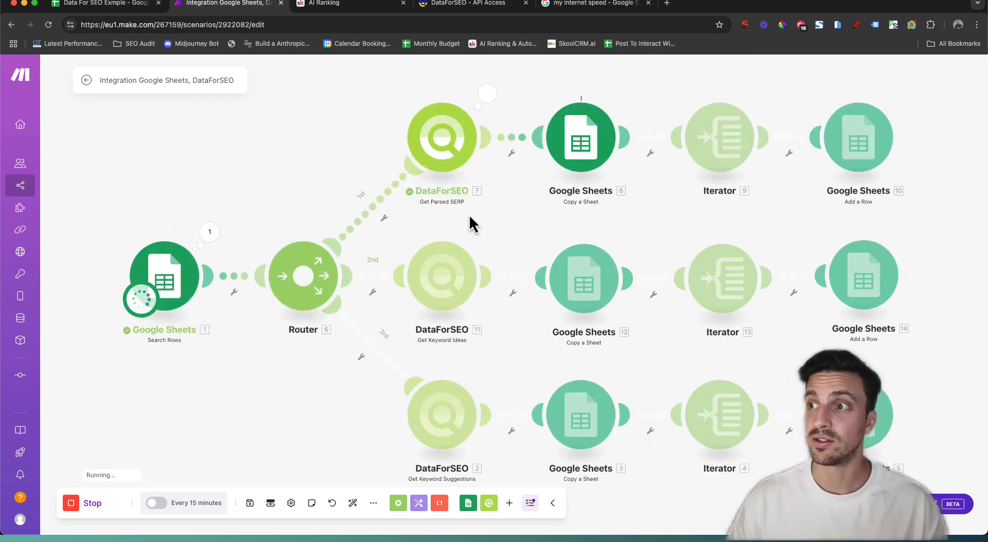
{"action": "left_click", "coordinate": [125, 6]}
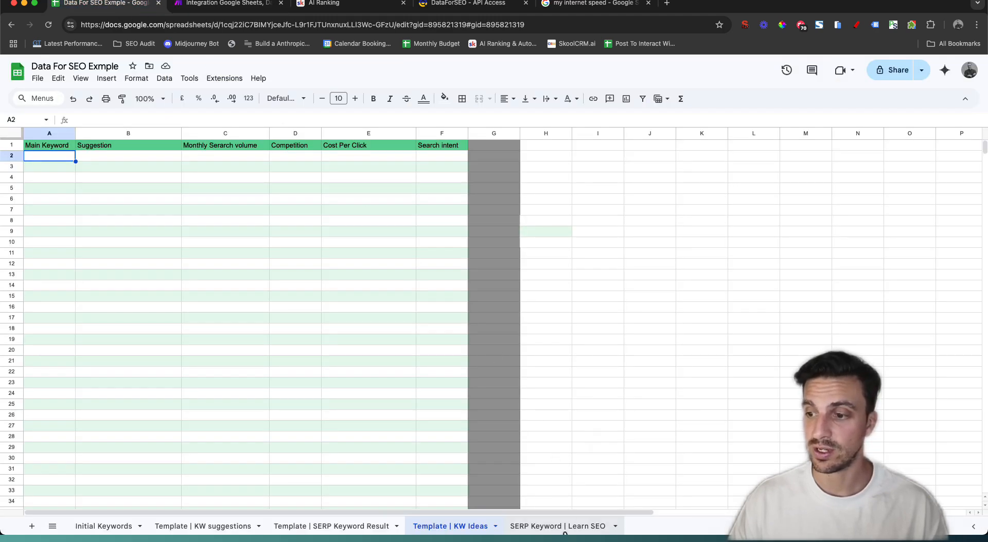
Review the filled SERP Keyword | Learn SEO tab and the empty KW Ideas | Learn SEO tab
{"action": "left_click", "coordinate": [564, 533]}
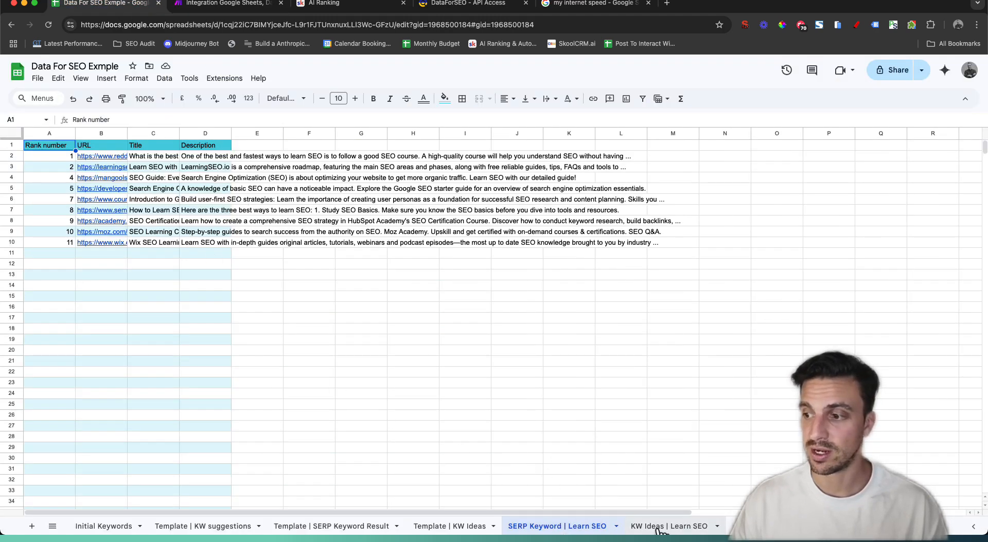
{"action": "left_click", "coordinate": [660, 529]}
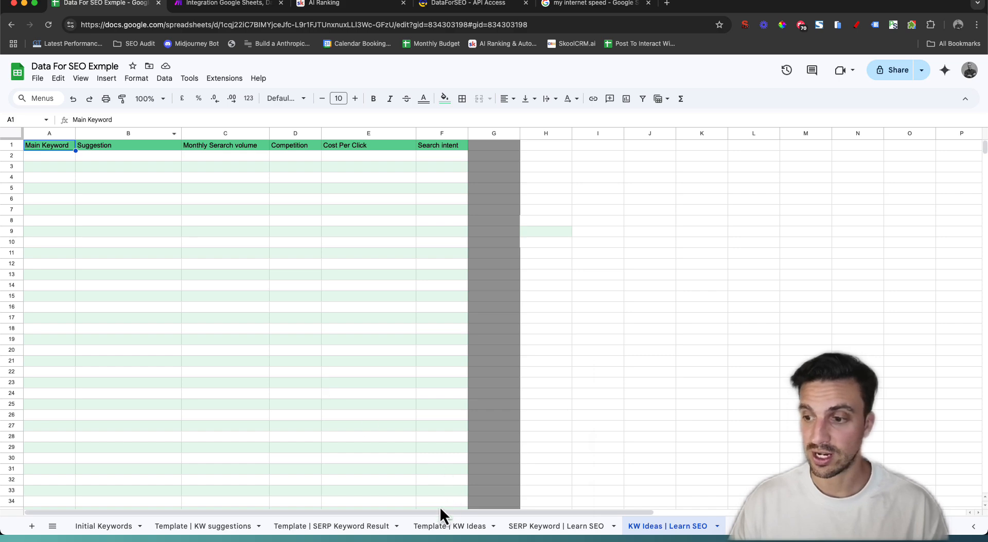
{"action": "mouse_move", "coordinate": [438, 513]}
{"action": "left_mouse_down"}
{"action": "mouse_move", "coordinate": [523, 514]}
{"action": "mouse_move", "coordinate": [436, 514]}
{"action": "left_mouse_up"}
{"action": "left_click", "coordinate": [242, 7]}
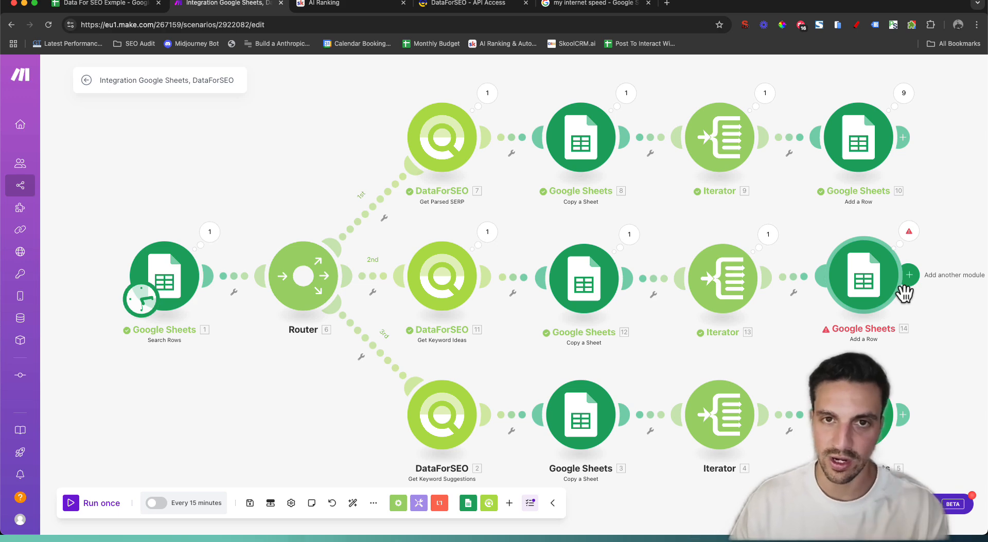
Inspect the keyword-ideas Add a Row error and review the KW Ideas sheet-copy settings
{"action": "left_click", "coordinate": [908, 233]}
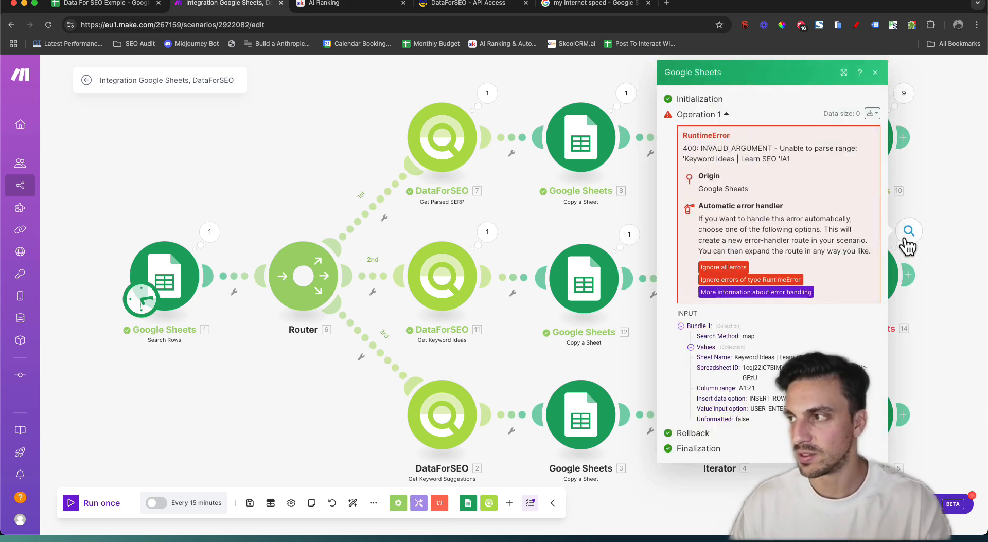
{"action": "left_click", "coordinate": [934, 326]}
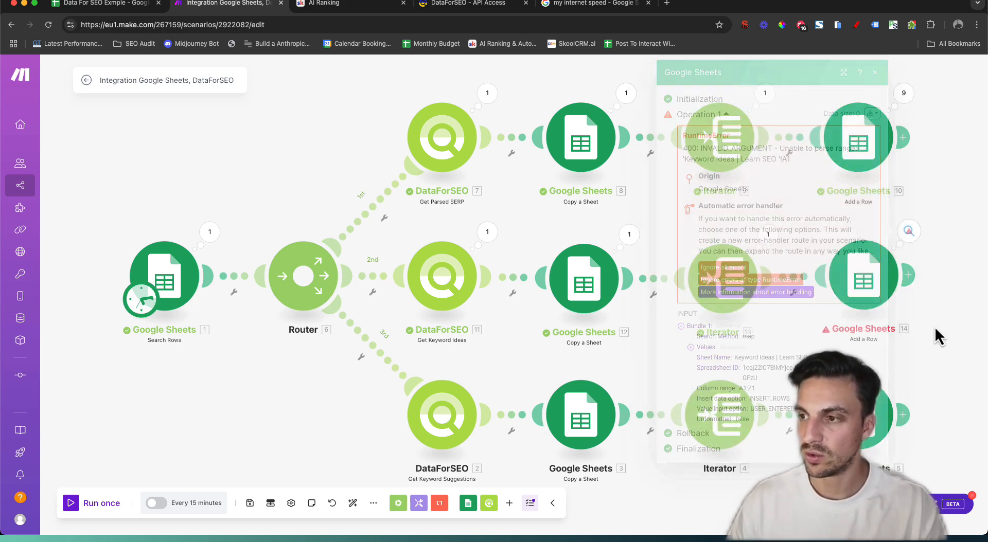
{"action": "left_click", "coordinate": [566, 278]}
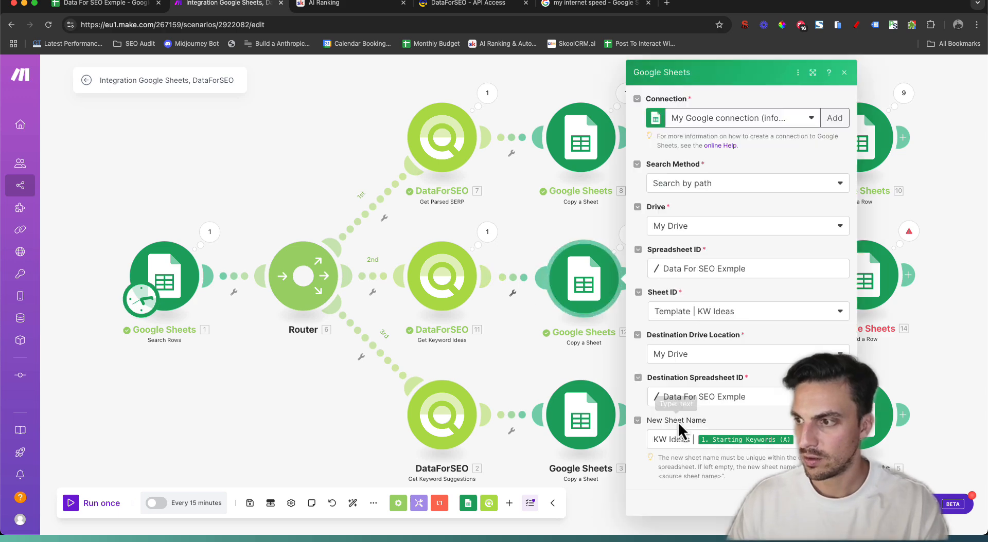
{"action": "left_click", "coordinate": [934, 339]}
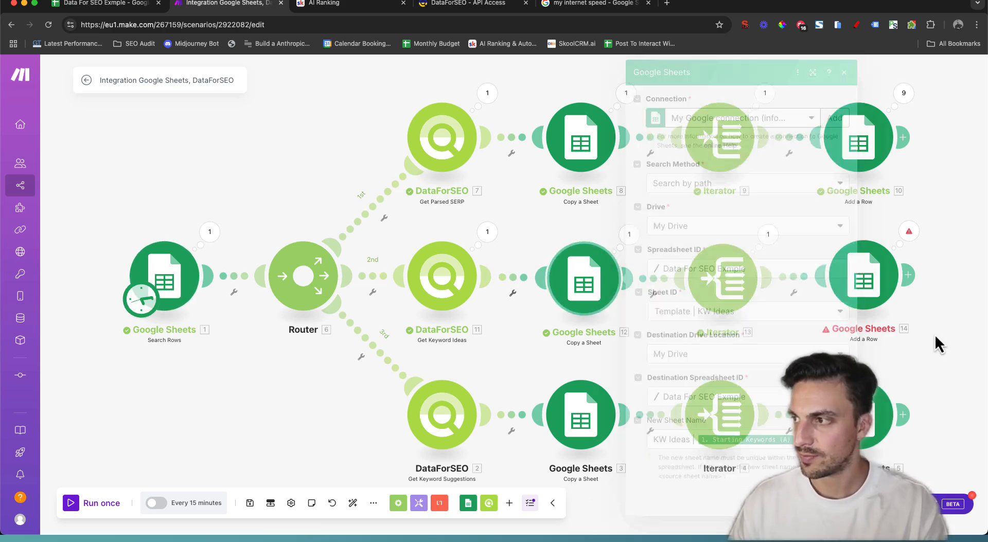
Change the Add a Row Sheet Name to 'KW Ideas |' plus starting keyword and save the scenario
{"action": "left_click", "coordinate": [844, 281]}
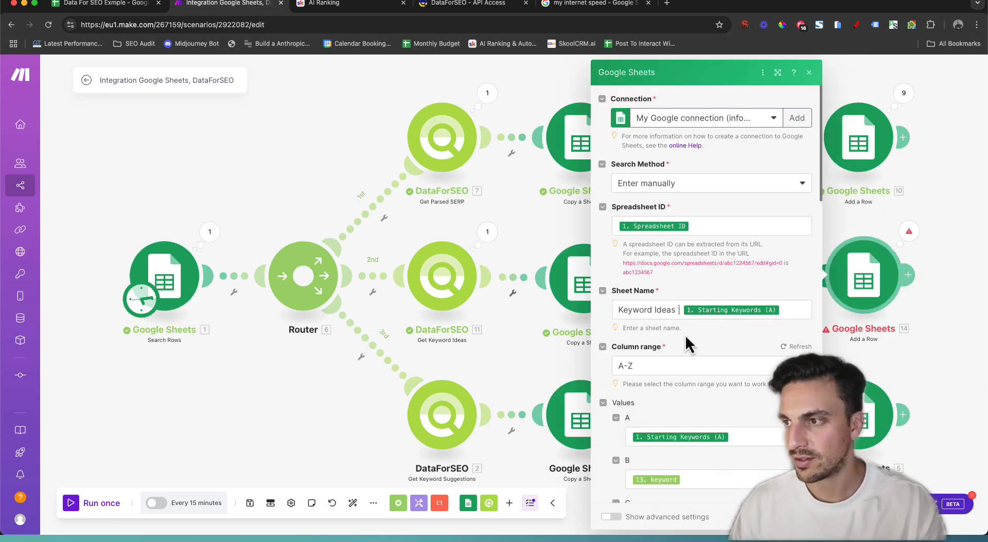
{"action": "left_click", "coordinate": [629, 309]}
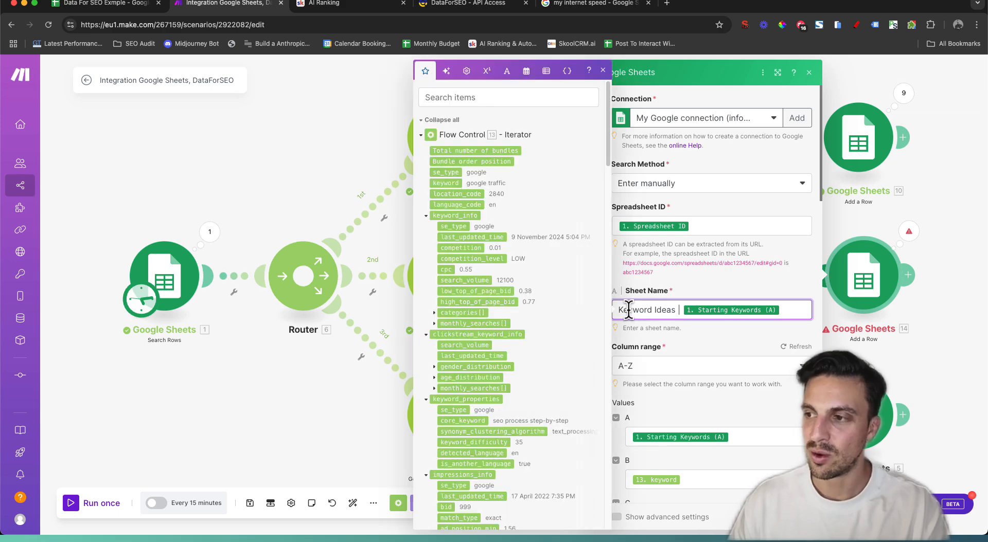
{"action": "double_click", "coordinate": [628, 309]}
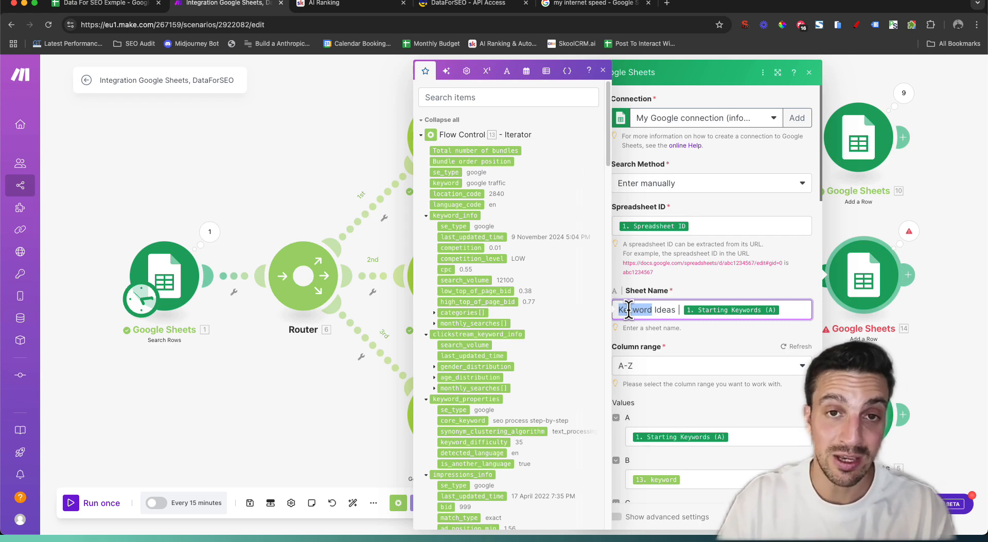
{"action": "type", "text": "KW"}
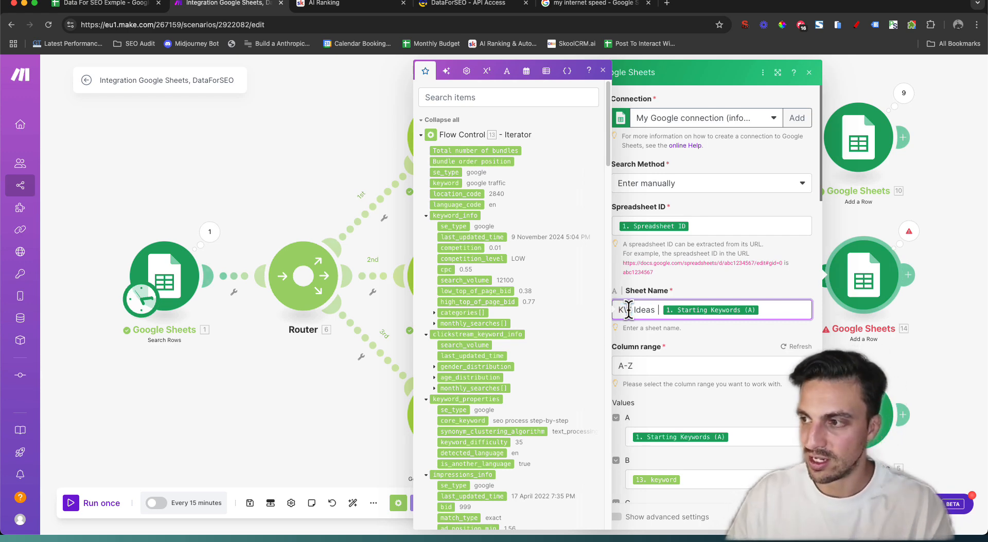
{"action": "scroll", "coordinate": [747, 407], "scroll_direction": "down", "scroll_amount": 7}
{"action": "left_click", "coordinate": [801, 517]}
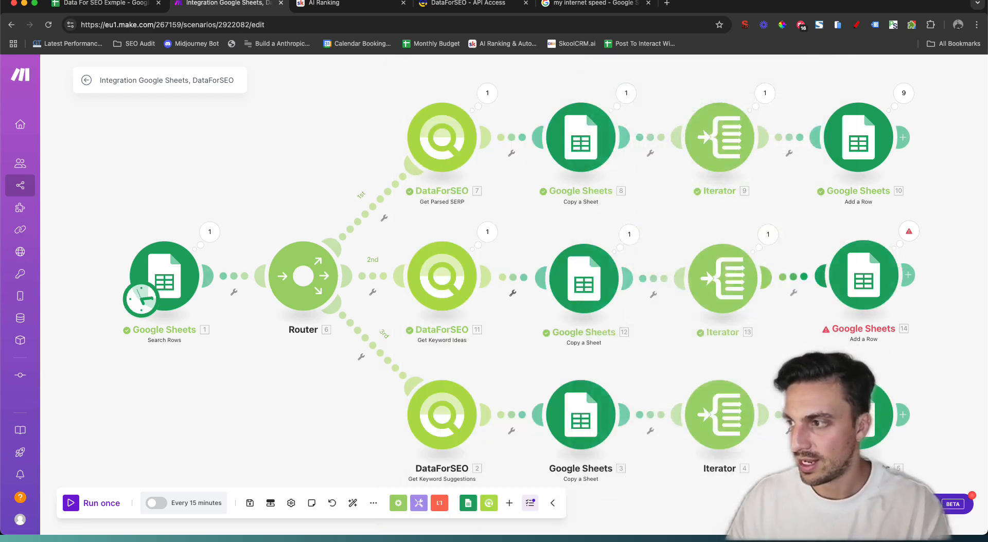
{"action": "left_click", "coordinate": [252, 504]}
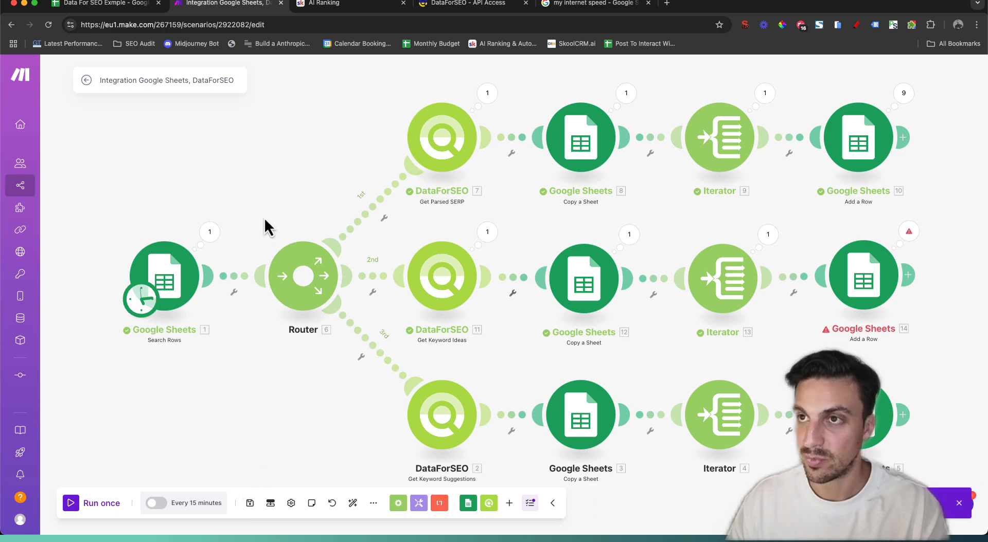
Delete both the SERP Keyword and KW Ideas | Learn SEO tabs, then return to Make
{"action": "left_click", "coordinate": [152, 4]}
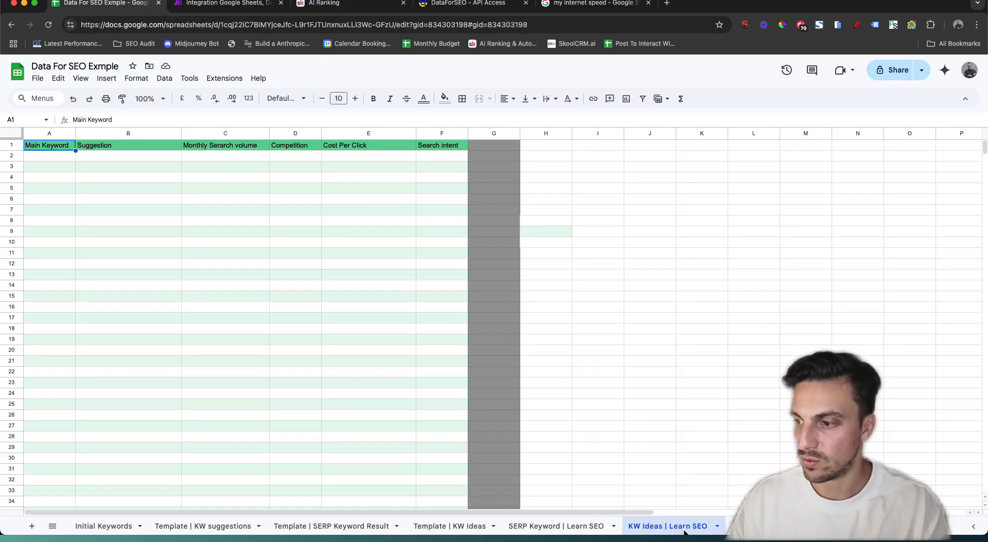
{"action": "left_click", "coordinate": [576, 530], "text": "shift"}
{"action": "right_click", "coordinate": [576, 529]}
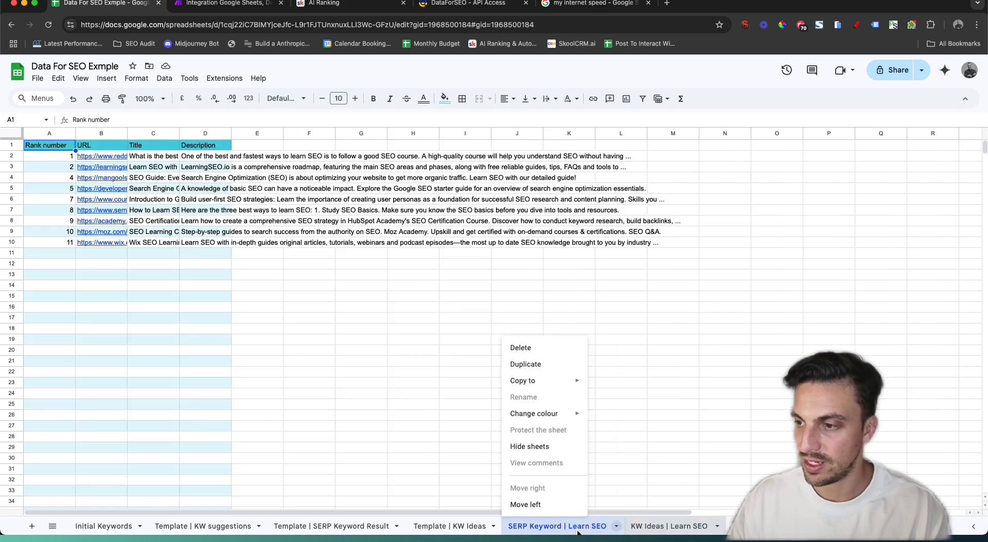
{"action": "left_click", "coordinate": [540, 341]}
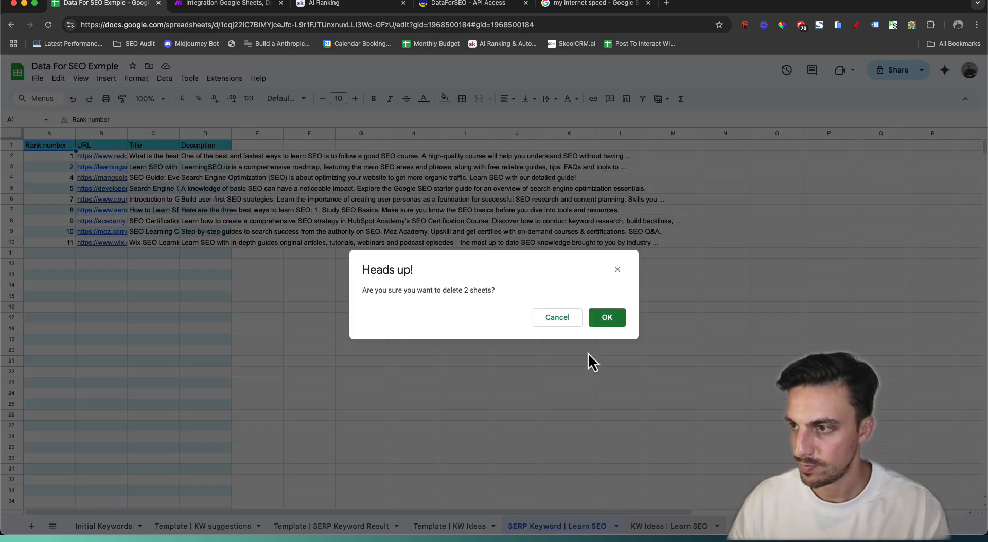
{"action": "left_click", "coordinate": [608, 319]}
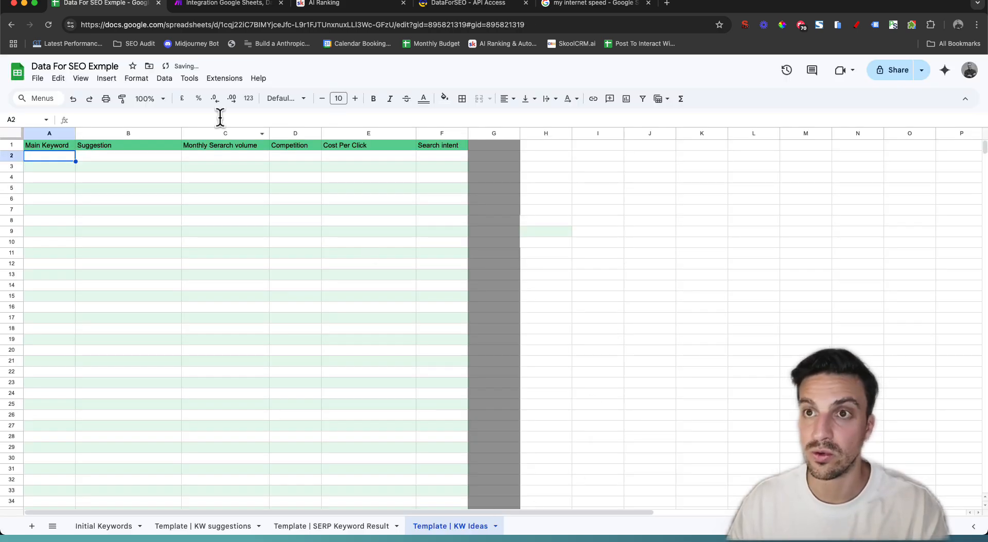
{"action": "left_click", "coordinate": [200, 4]}
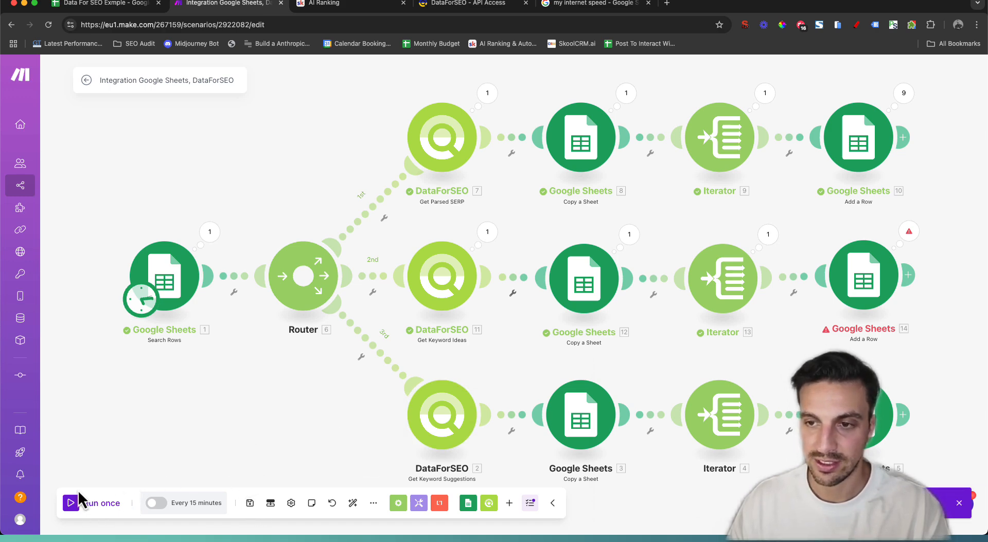
Run the scenario once and watch the SERP Keyword | Learn SEO tab reappear in the spreadsheet
{"action": "left_click", "coordinate": [84, 504]}
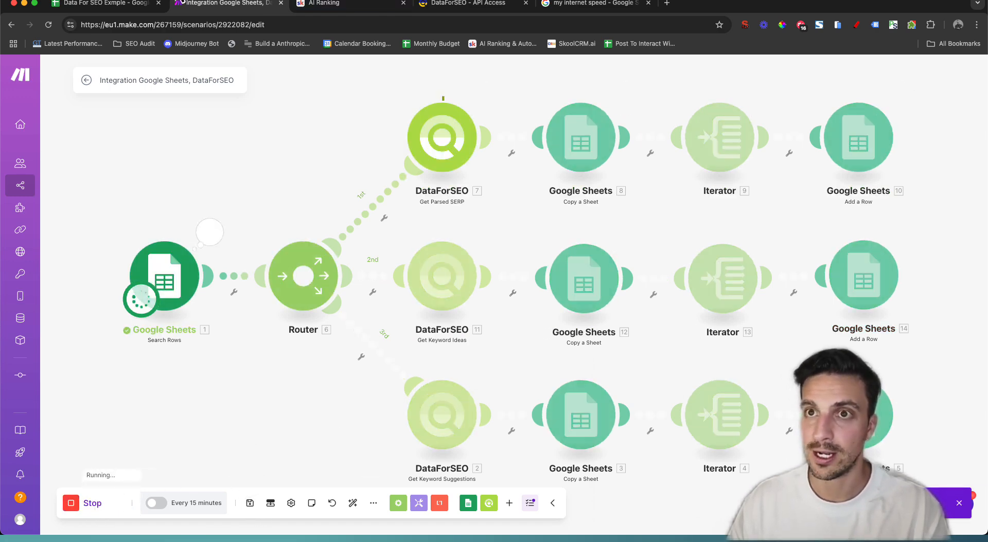
{"action": "left_click", "coordinate": [97, 7]}
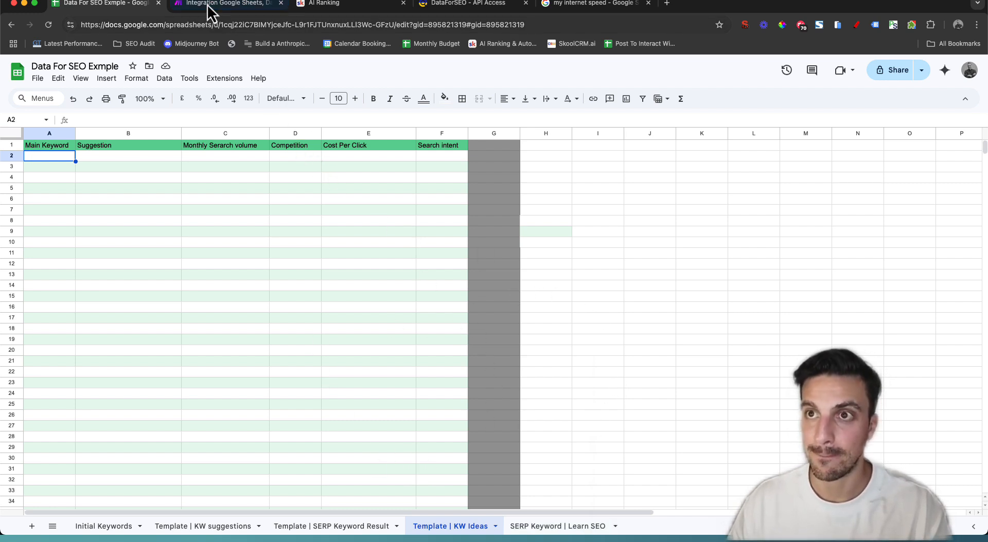
Review the Learn SEO SERP Keyword, KW Ideas and keyword suggestions sheets, checking Make's run counts
{"action": "left_click", "coordinate": [564, 525]}
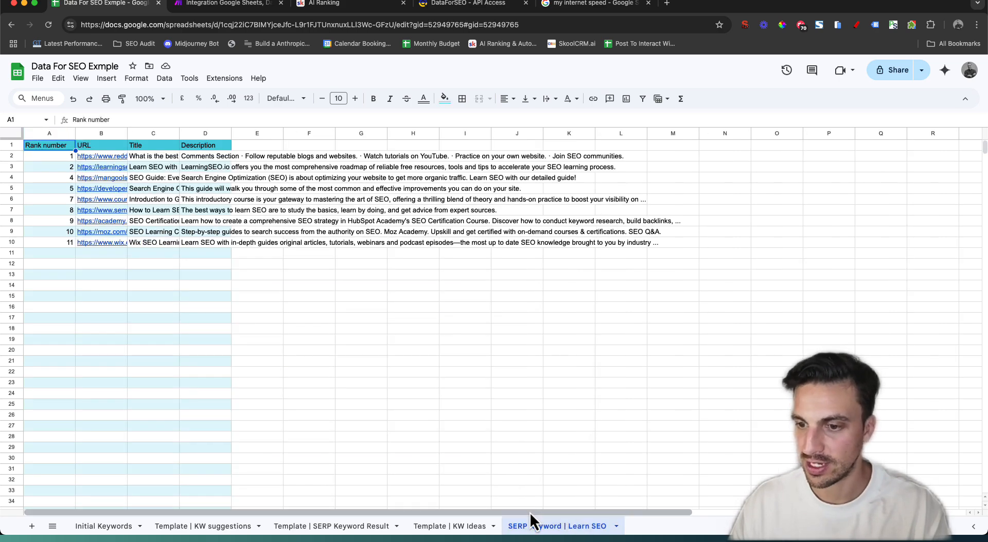
{"action": "left_click", "coordinate": [665, 529]}
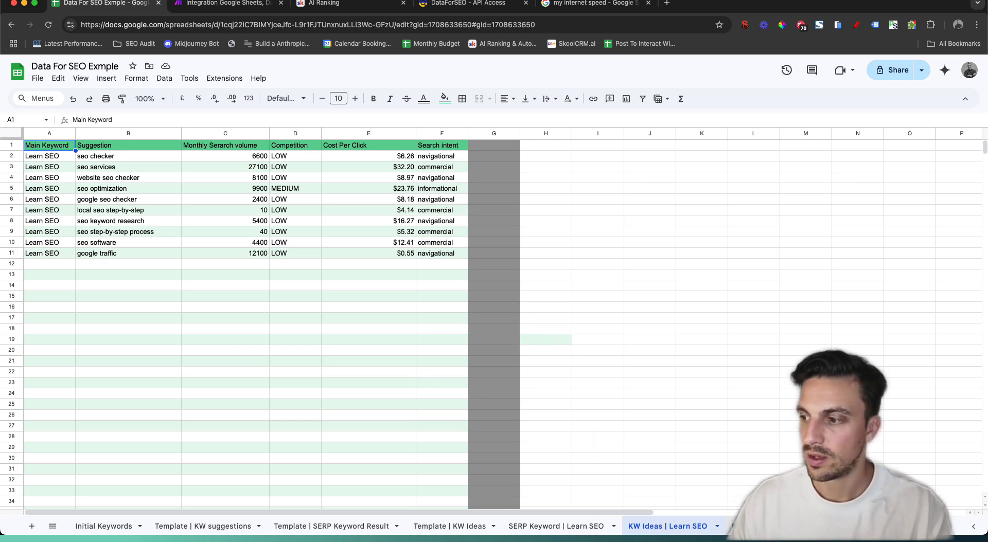
{"action": "left_click", "coordinate": [763, 527]}
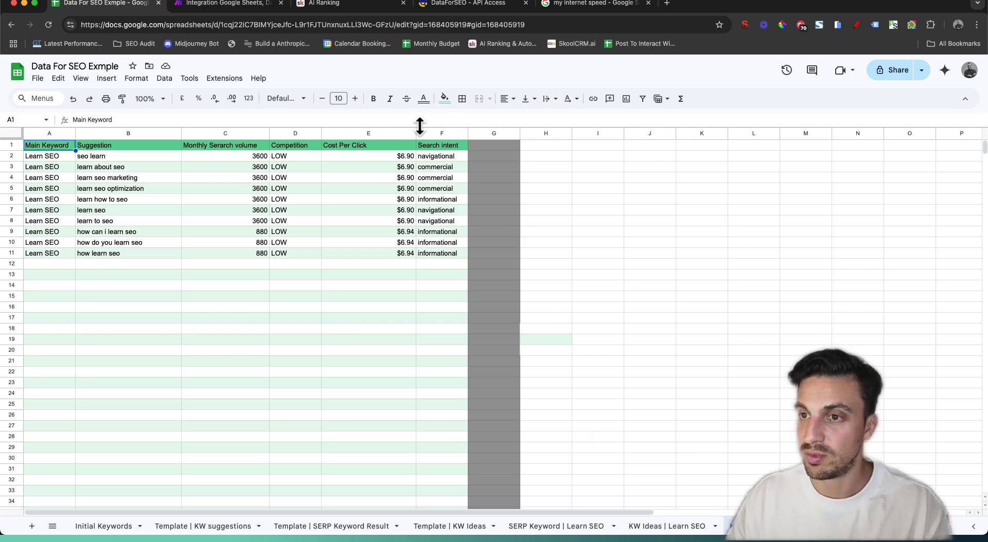
{"action": "left_click", "coordinate": [232, 5]}
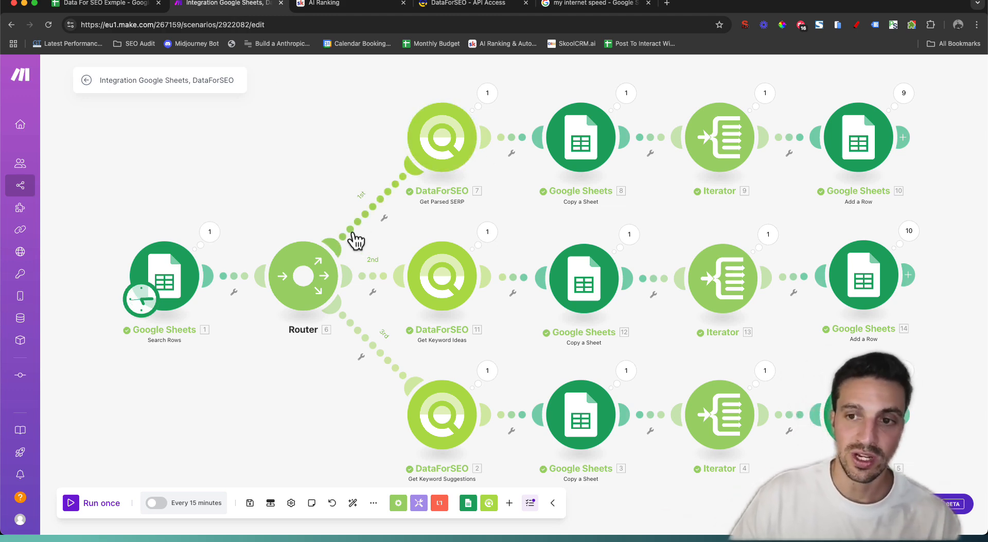
{"action": "left_click", "coordinate": [103, 6]}
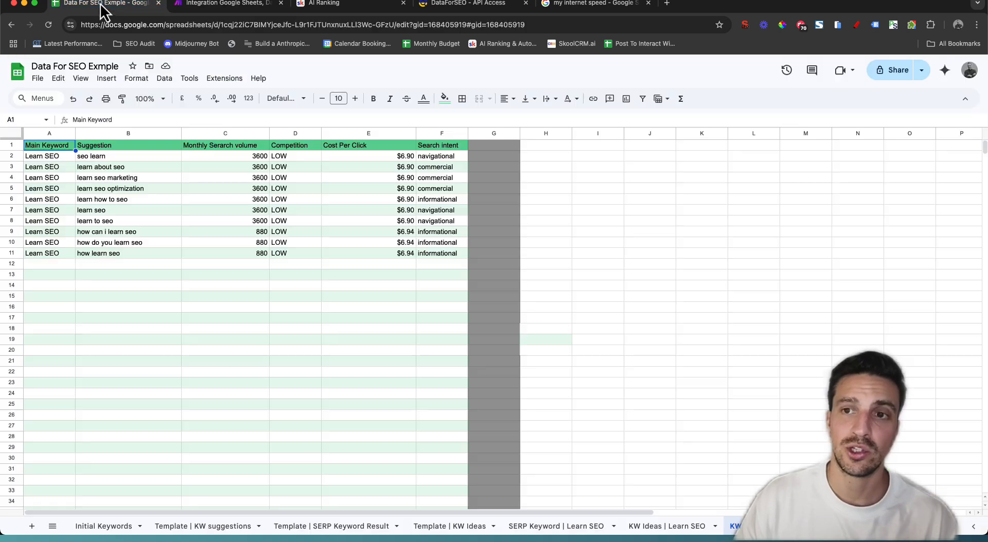
Revisit Initial Keywords, then step through the SERP, KW Ideas (10 rows) and suggestions sheets
{"action": "left_click", "coordinate": [90, 525]}
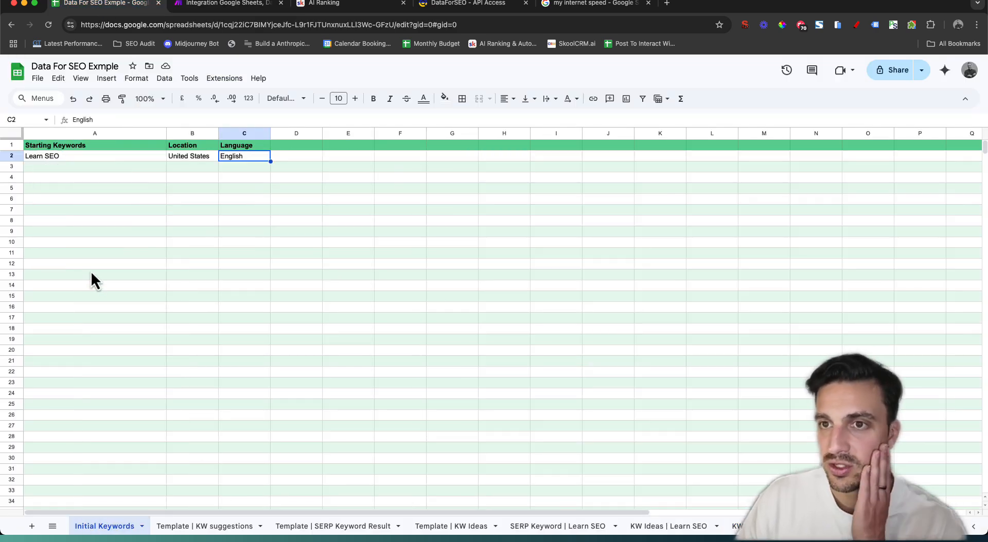
{"action": "left_click", "coordinate": [88, 168]}
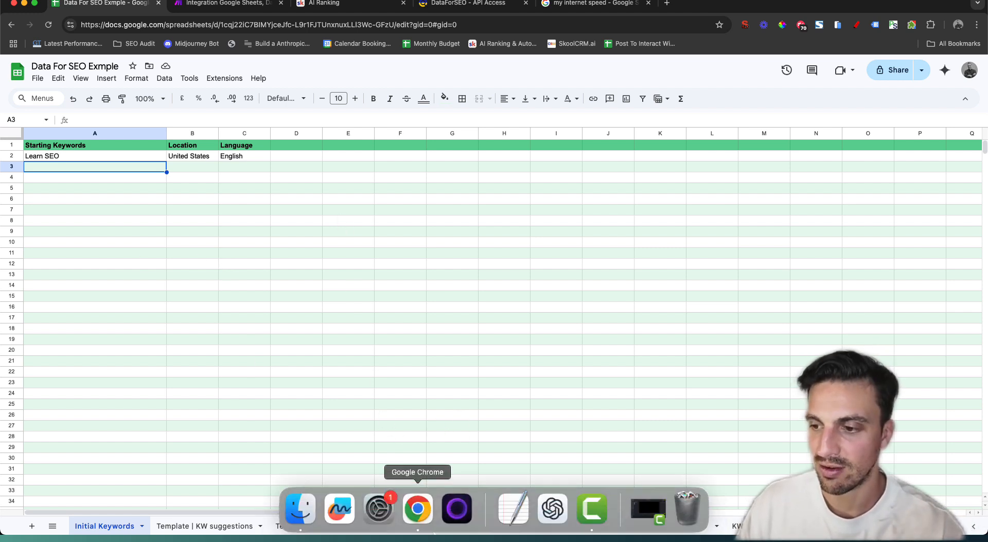
{"action": "left_click", "coordinate": [588, 527]}
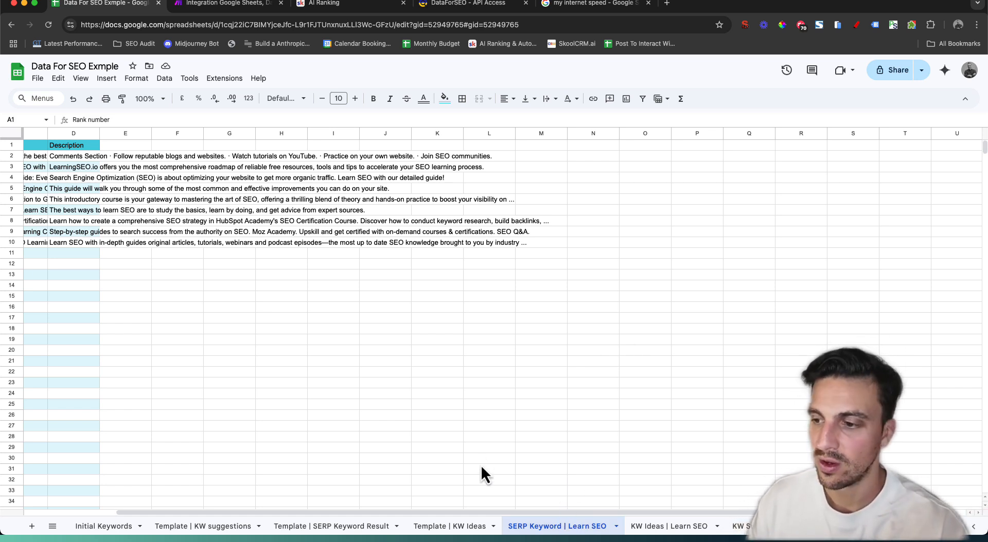
{"action": "scroll", "coordinate": [201, 221], "scroll_direction": "left", "scroll_amount": 5}
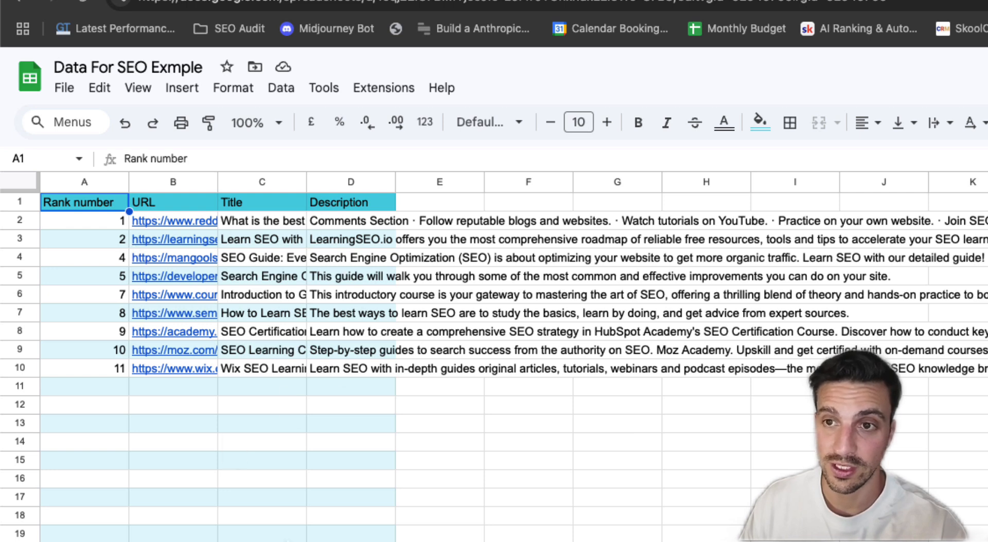
{"action": "key", "text": "alt+Down"}
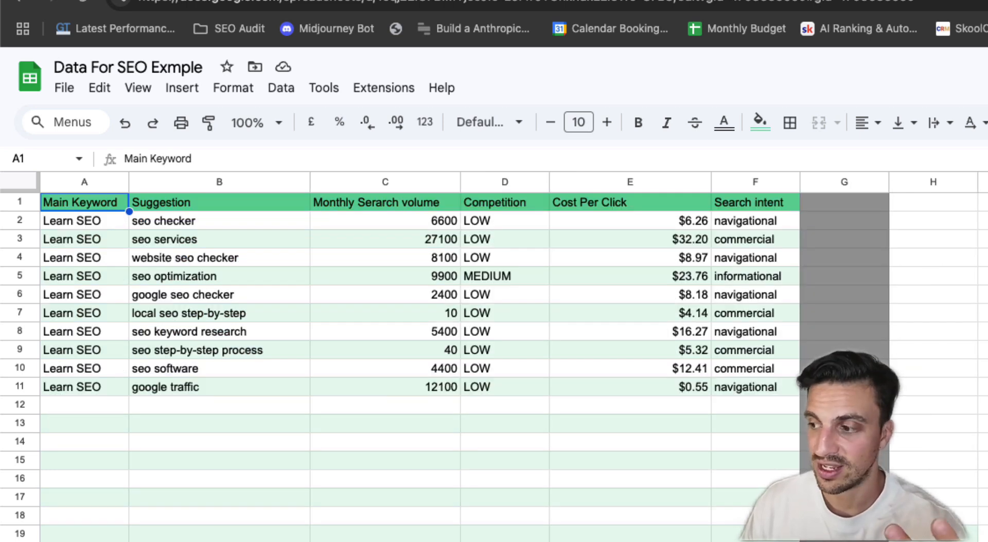
{"action": "key", "text": "alt+Down"}
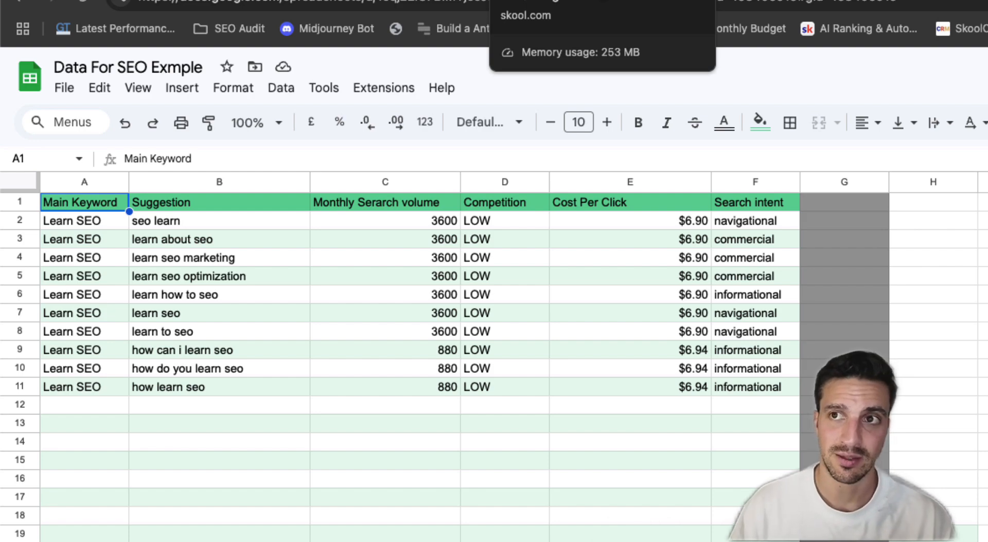
{"action": "left_click", "coordinate": [751, 0]}
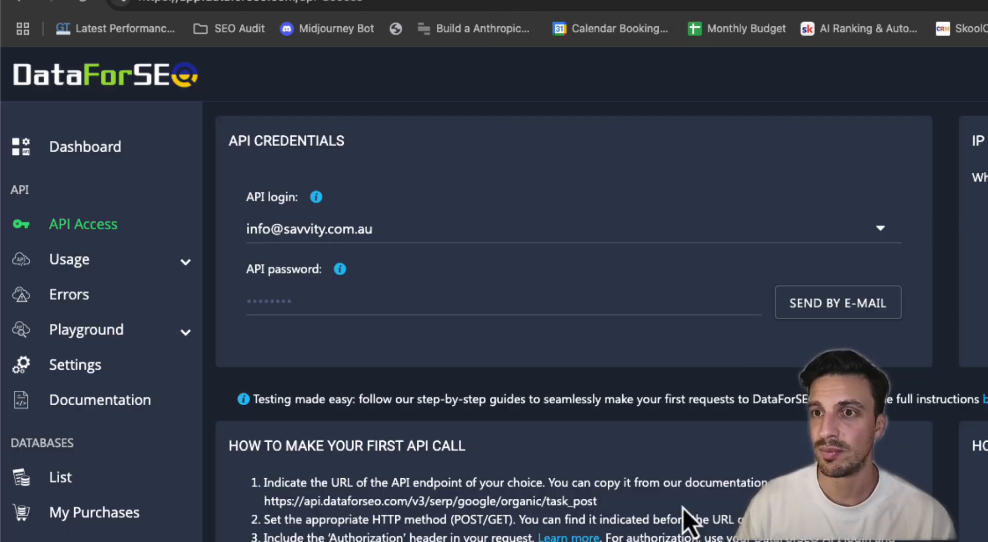
Check the DataForSEO dashboard's $49.349375 balance and estimated days remaining
{"action": "left_click", "coordinate": [103, 152]}
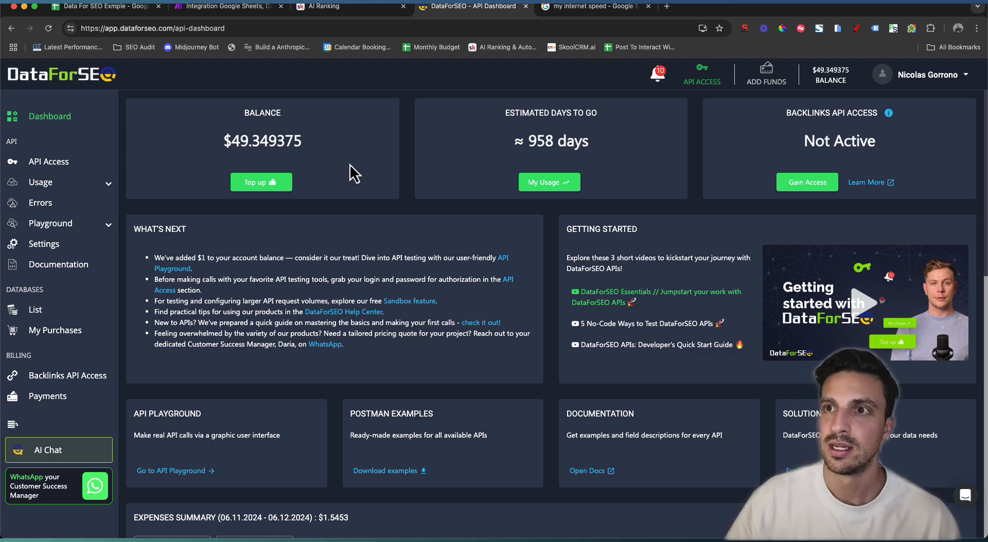
{"action": "left_click", "coordinate": [343, 8]}
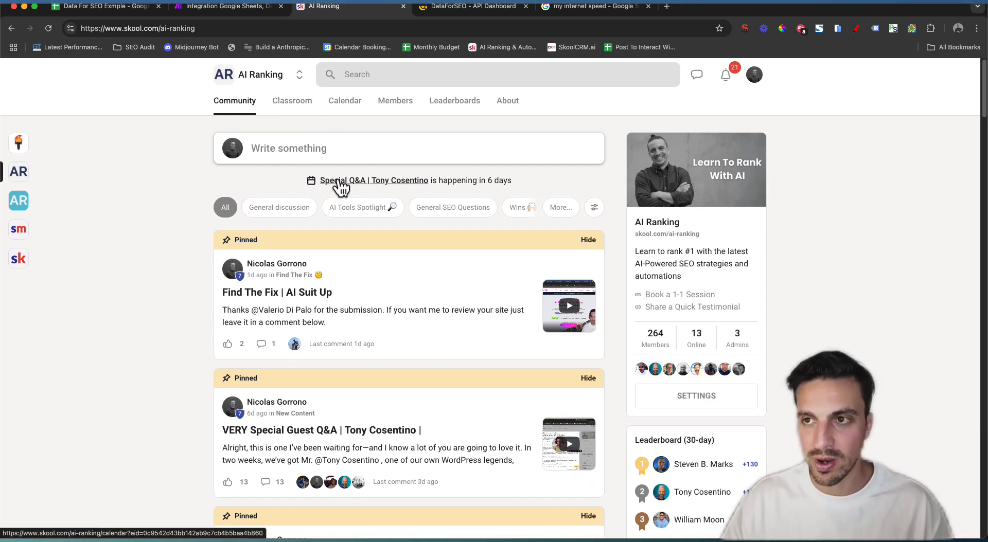
Browse the AI Ranking classroom course grid and its December 2024 event calendar
{"action": "scroll", "coordinate": [469, 309], "scroll_direction": "down", "scroll_amount": 3}
{"action": "scroll", "coordinate": [501, 275], "scroll_direction": "down", "scroll_amount": 1}
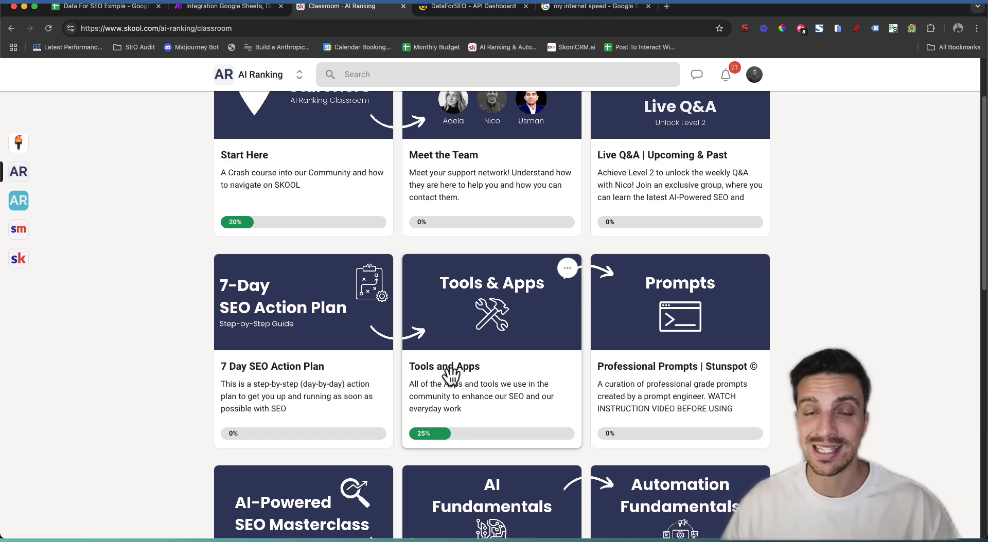
{"action": "scroll", "coordinate": [425, 392], "scroll_direction": "down", "scroll_amount": 5}
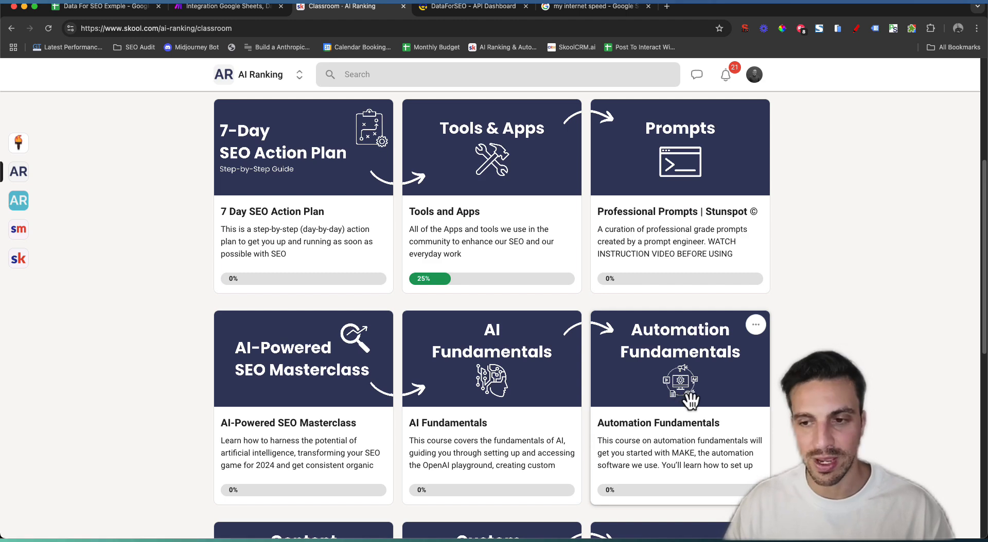
{"action": "scroll", "coordinate": [691, 401], "scroll_direction": "down", "scroll_amount": 8}
{"action": "scroll", "coordinate": [664, 365], "scroll_direction": "up", "scroll_amount": 3}
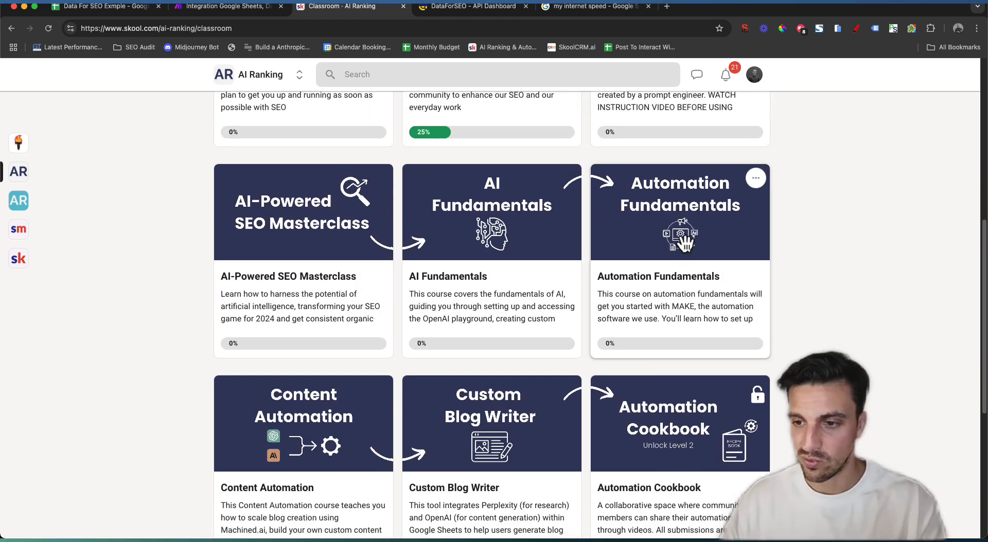
{"action": "scroll", "coordinate": [659, 265], "scroll_direction": "up", "scroll_amount": 6}
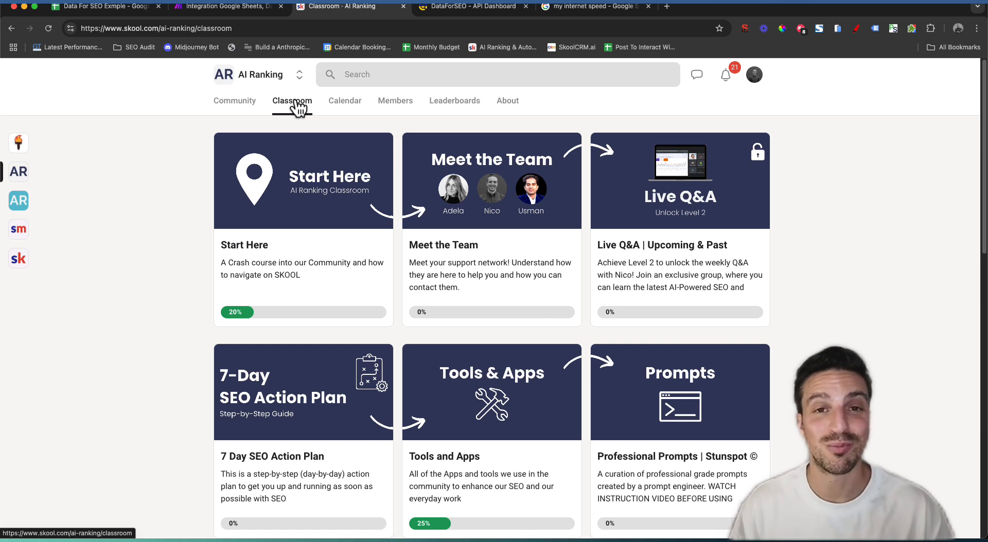
{"action": "left_click", "coordinate": [345, 101]}
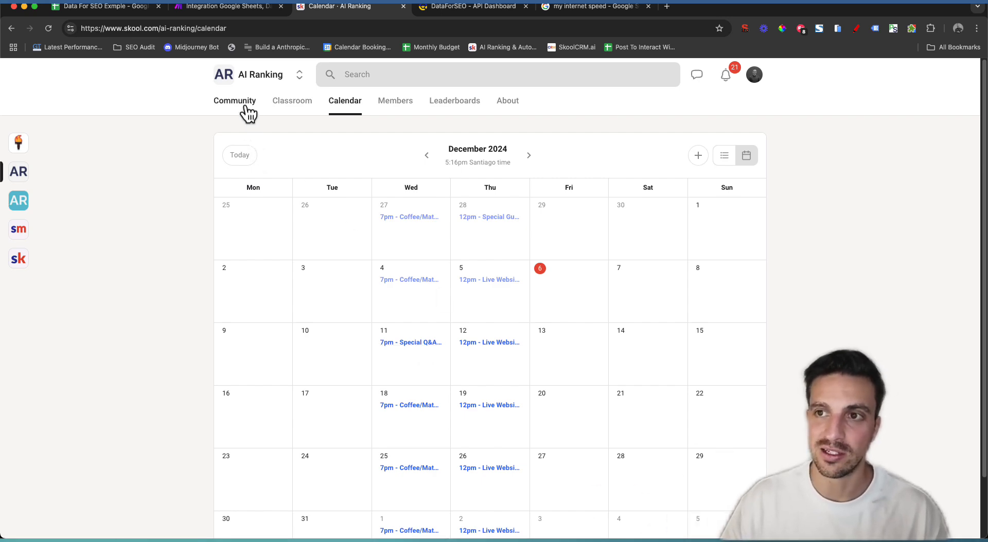
{"action": "left_click", "coordinate": [250, 8]}
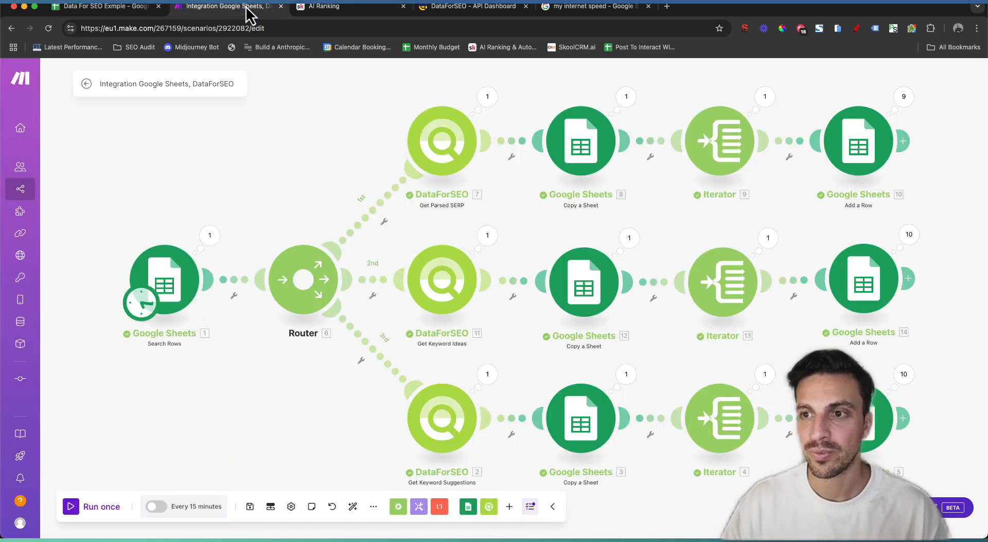